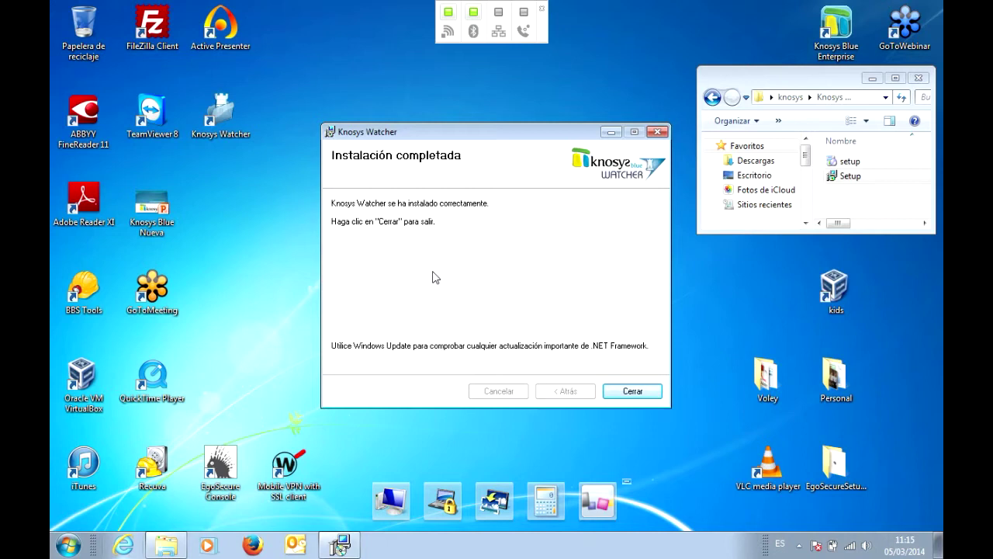
# Close the finished Knosys Watcher installer from its Instalación completada window.
pyautogui.click(633, 396)
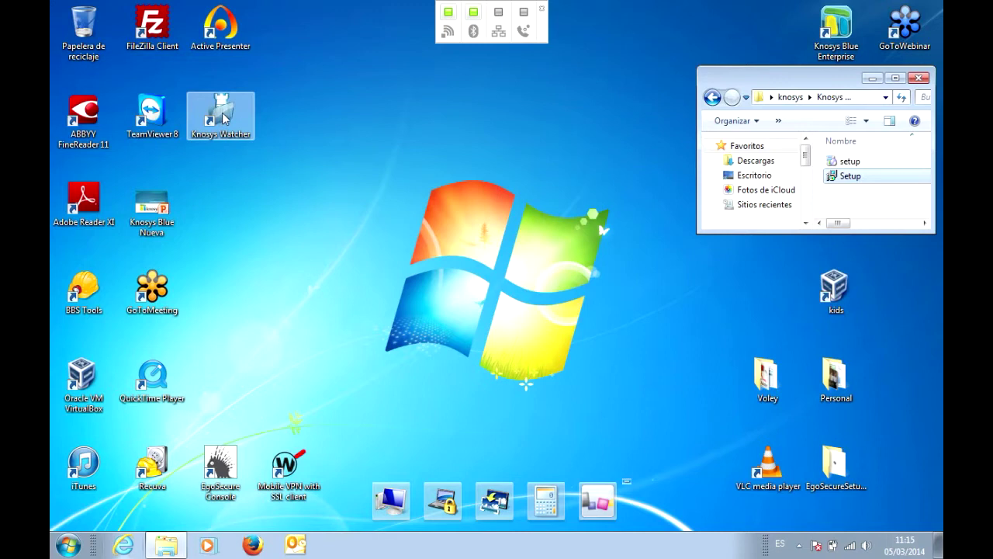
# Close the folder window, launch Knosys Watcher and enter Micronet in the activation form.
pyautogui.click(919, 79)
pyautogui.click(231, 114)
pyautogui.doubleClick(234, 134)
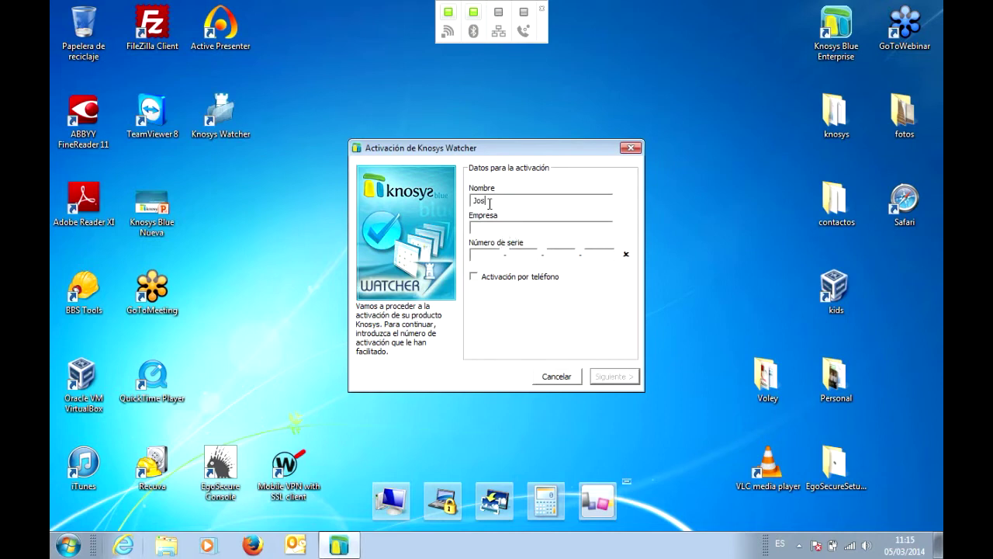
pyautogui.write('Micronet')
# Activate with the pasted serial number instead of phone activation, then close Knosys Watcher.
pyautogui.click(504, 281)
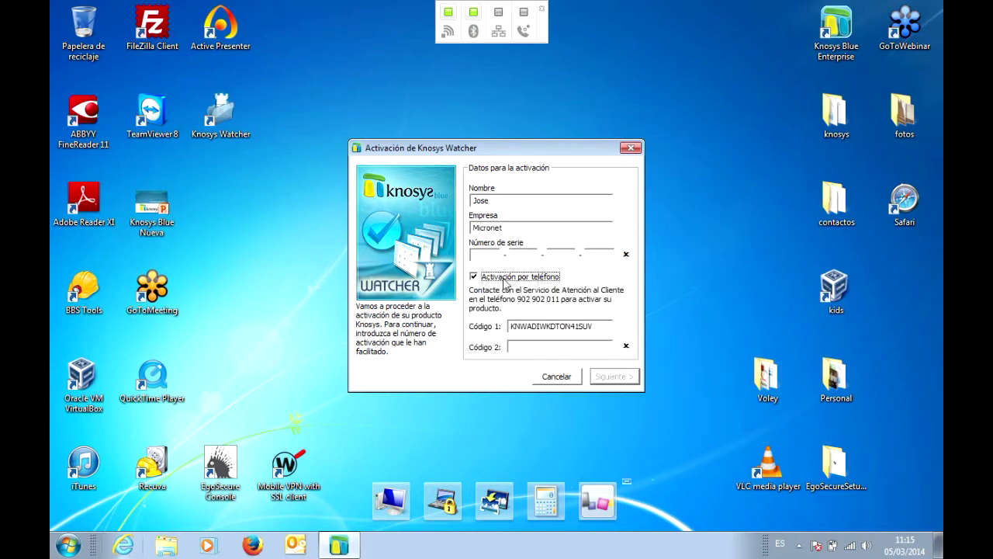
pyautogui.click(522, 346)
pyautogui.click(474, 277)
pyautogui.click(485, 256)
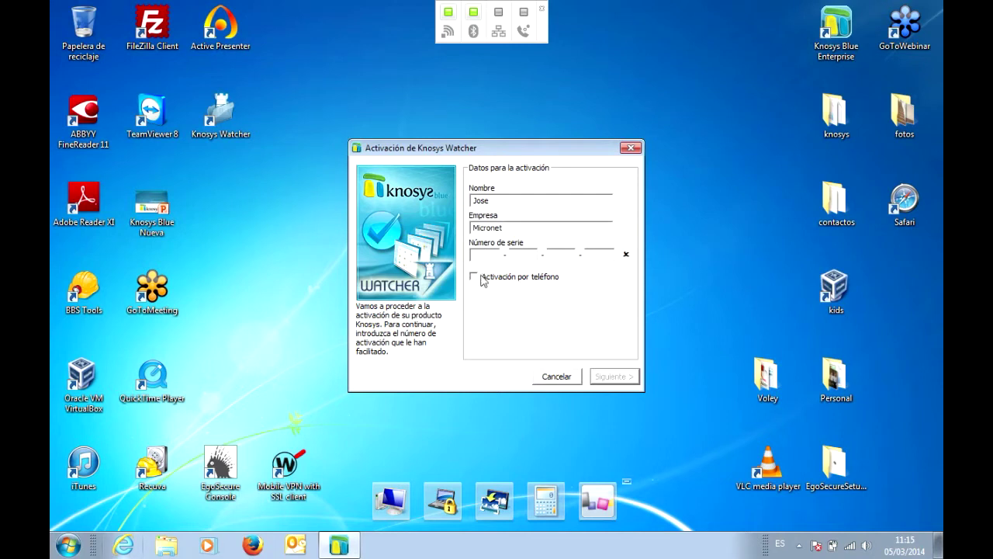
pyautogui.click(614, 375)
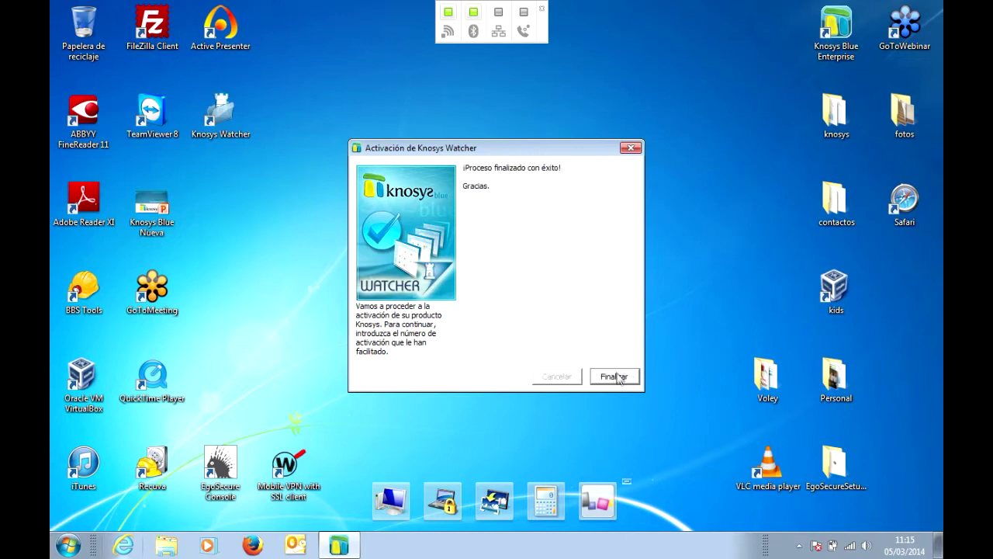
pyautogui.click(615, 376)
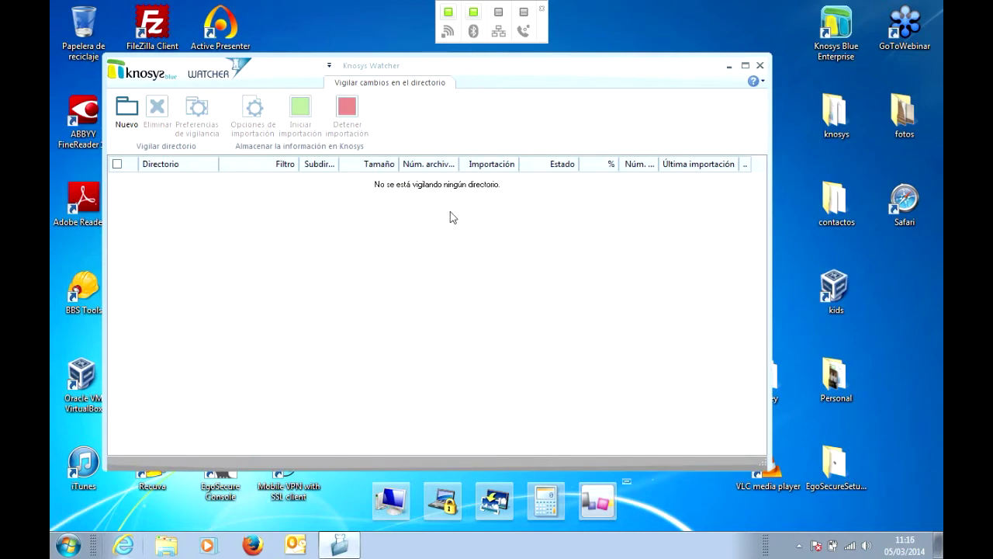
pyautogui.click(760, 66)
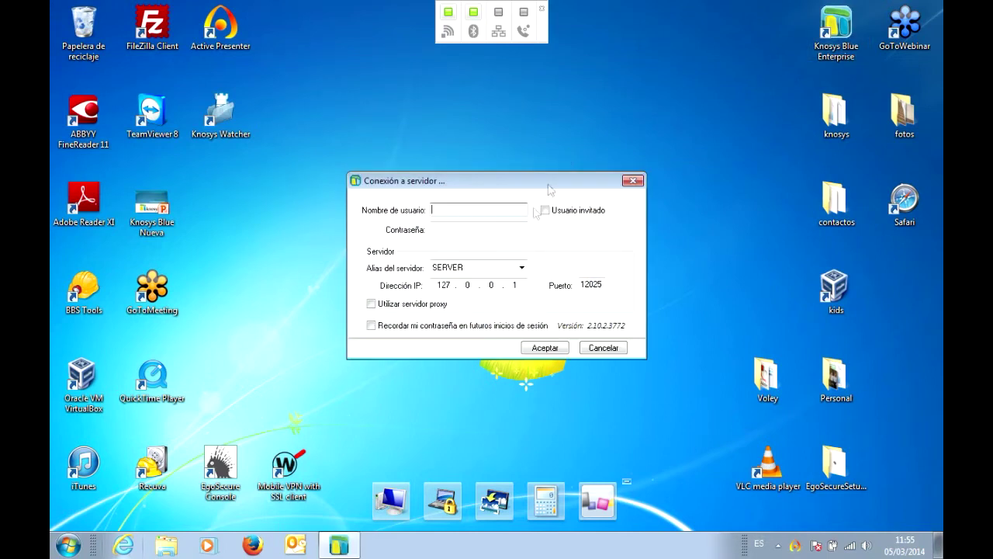
# Sign in to the local server as SYSADM with the administrator password.
pyautogui.press('Tab')
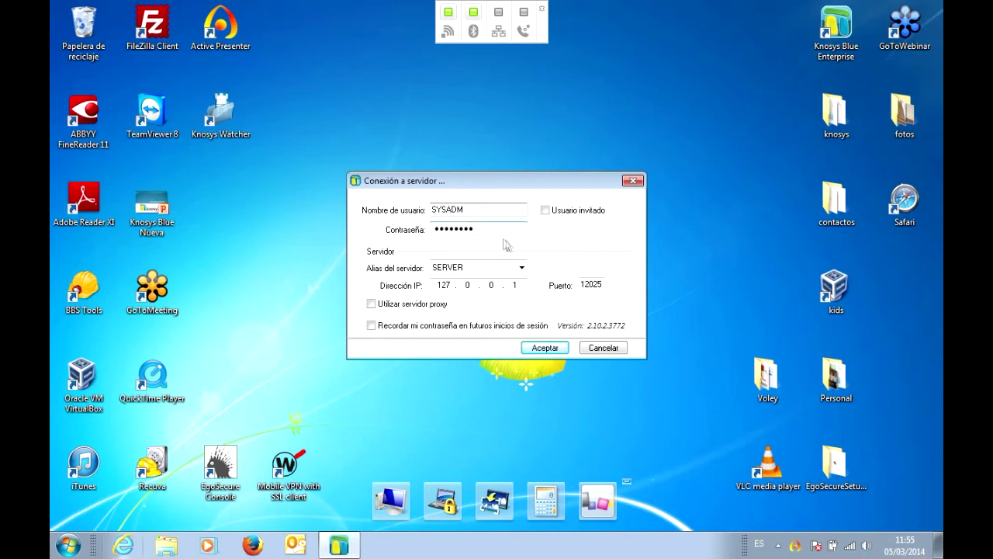
pyautogui.click(545, 347)
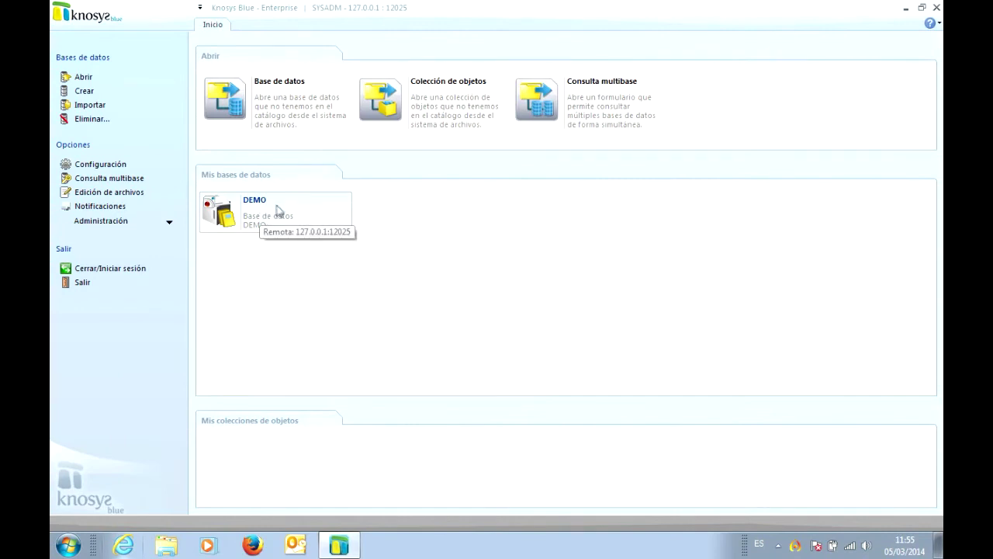
# Open DEMO, review its fields on the Base de datos tab, and return to Inicio.
pyautogui.doubleClick(271, 205)
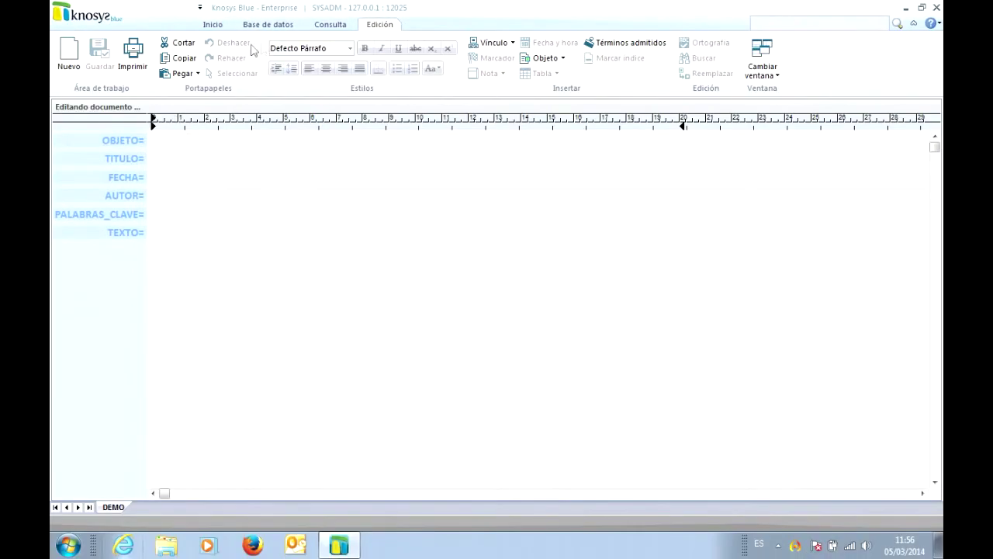
pyautogui.click(269, 30)
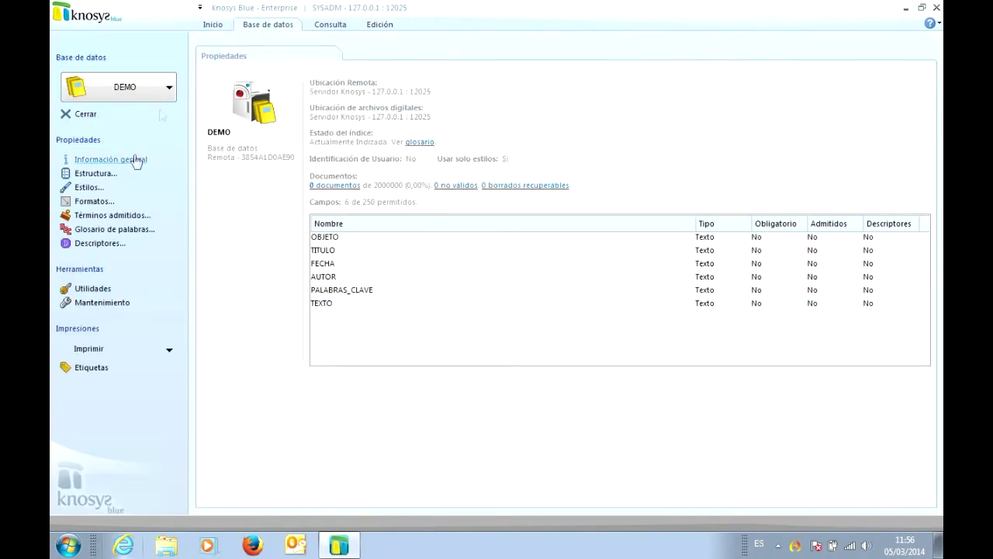
pyautogui.click(219, 30)
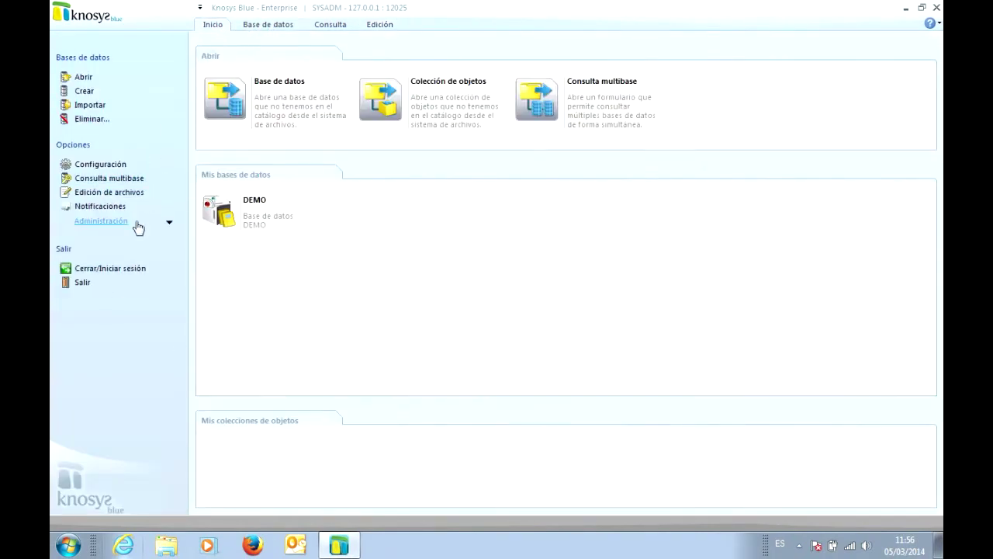
pyautogui.click(138, 225)
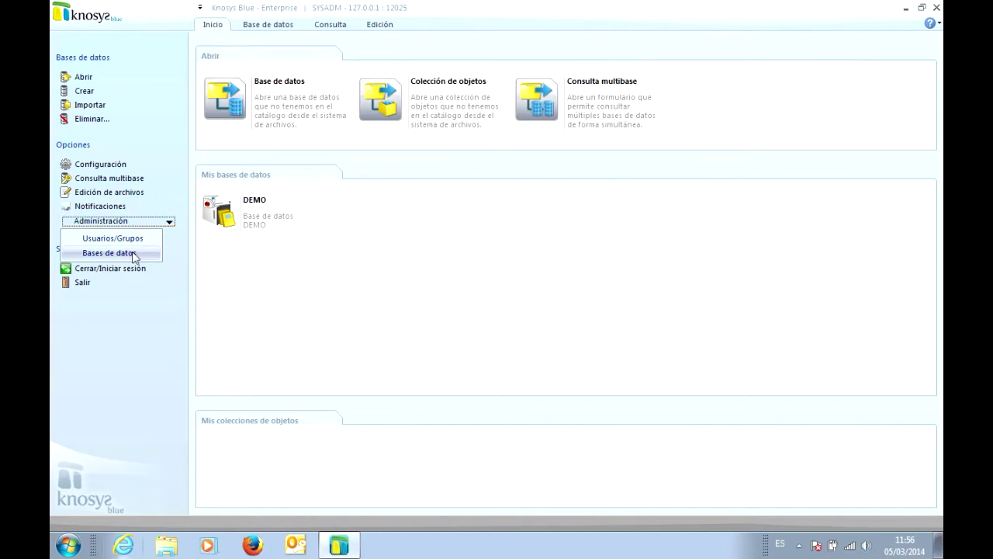
# Save user USUARIO1 with the Administrador de bases de datos profile and no forced password change.
pyautogui.click(135, 240)
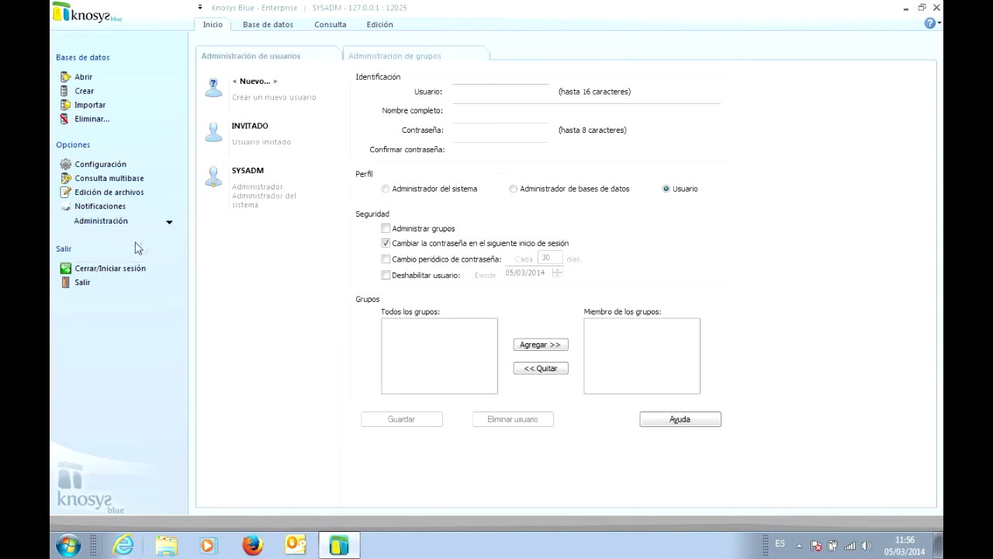
pyautogui.click(471, 92)
pyautogui.write('USUARIO1')
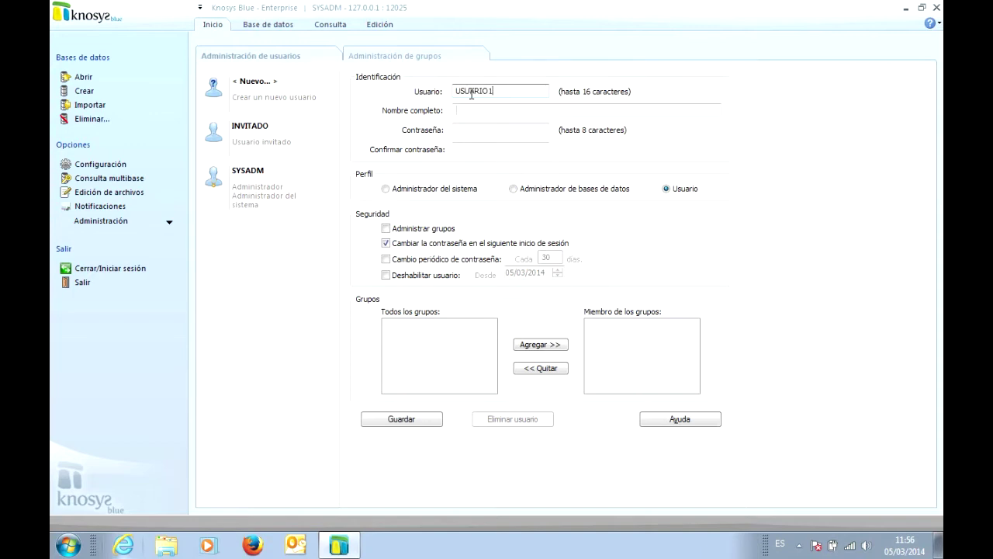
pyautogui.press('Tab')
pyautogui.press('Tab')
pyautogui.press('Tab')
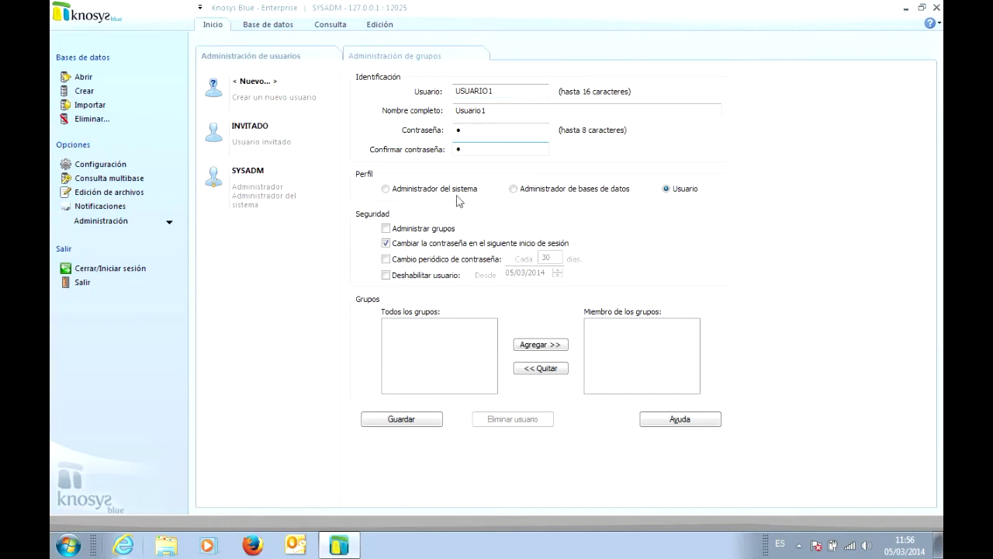
pyautogui.click(532, 194)
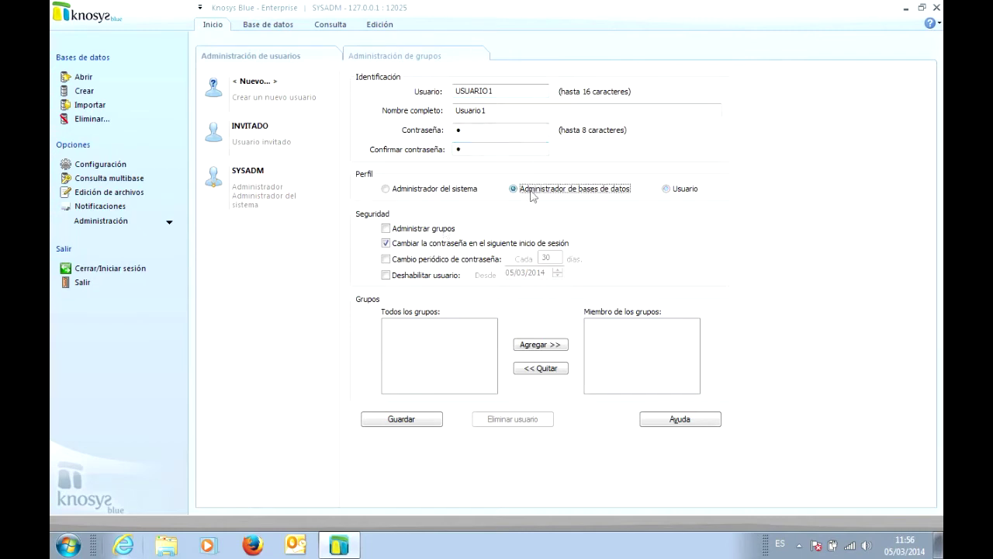
pyautogui.click(414, 248)
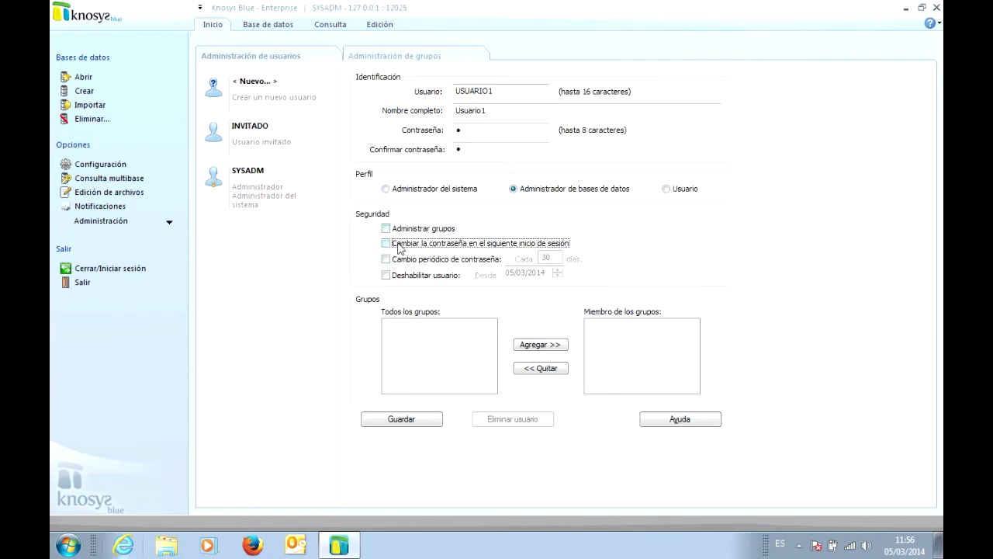
pyautogui.click(416, 420)
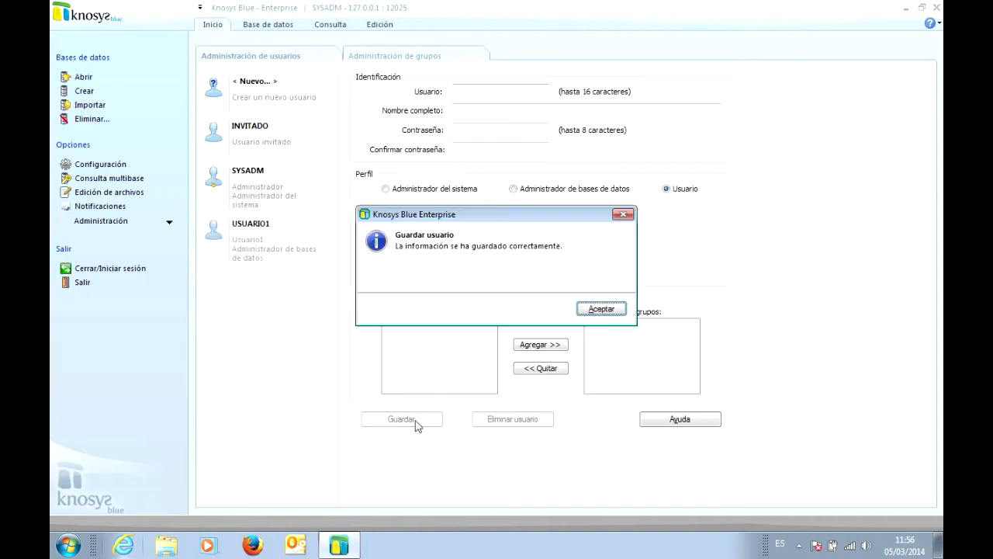
pyautogui.click(599, 311)
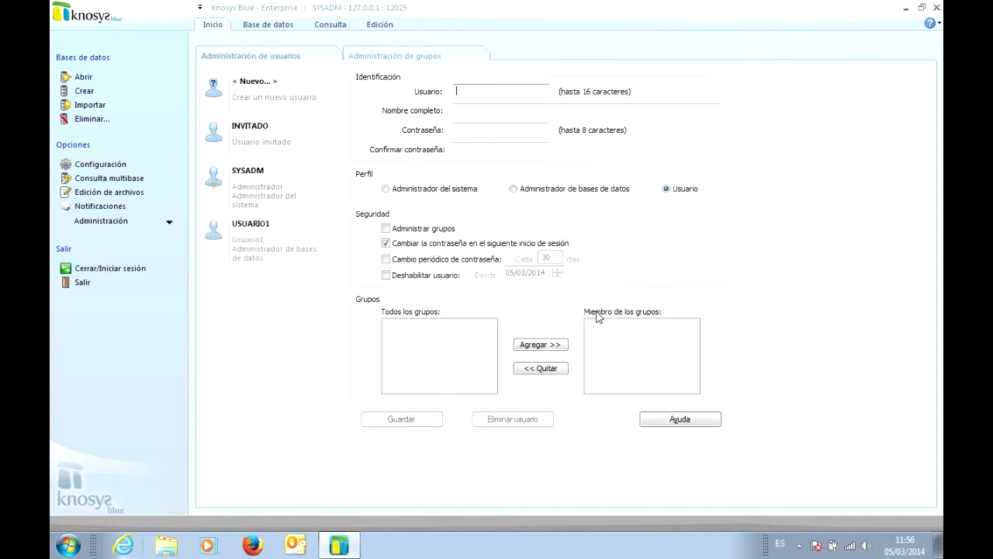
# Authorize USUARIO1 on the DEMO database with Administrar base de datos rights.
pyautogui.click(170, 223)
pyautogui.click(121, 253)
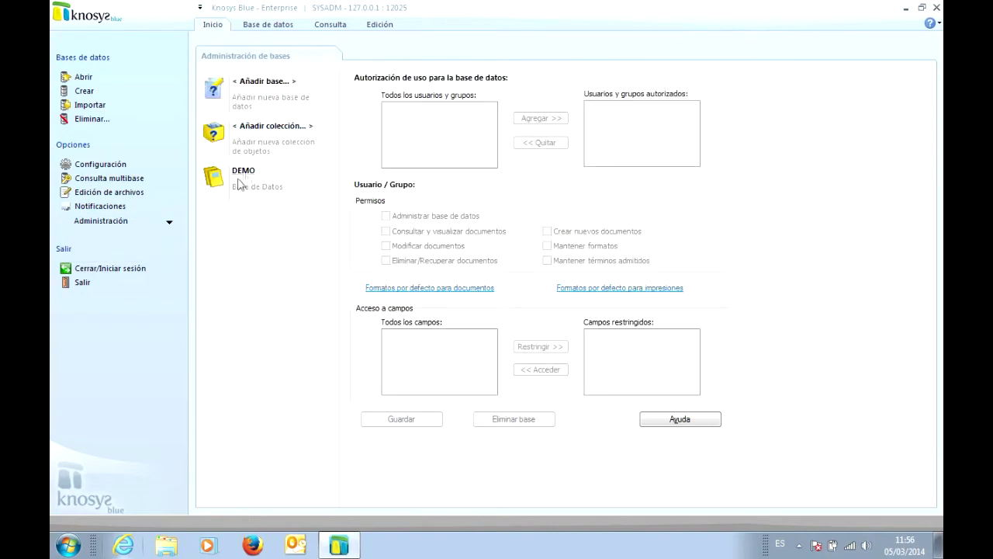
pyautogui.click(245, 175)
pyautogui.click(411, 120)
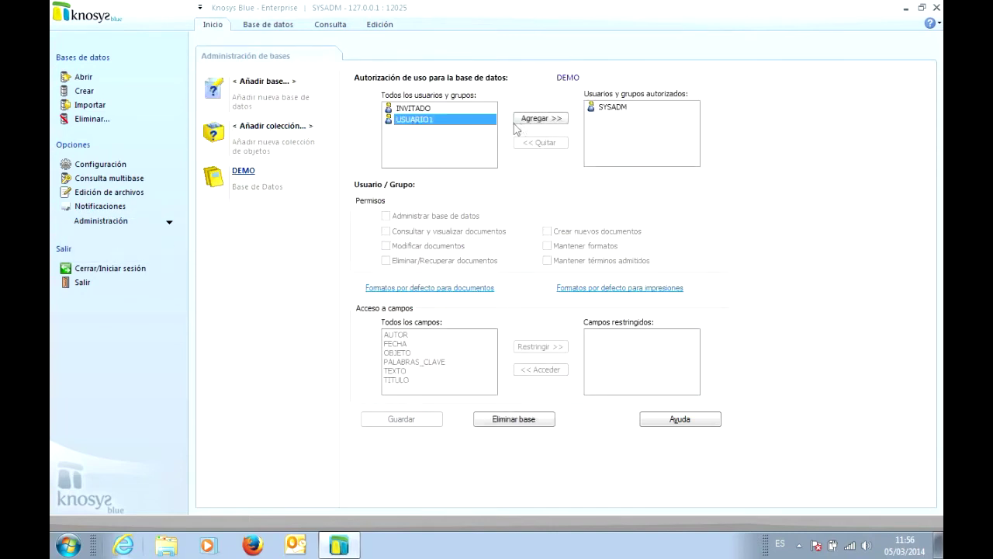
pyautogui.click(540, 119)
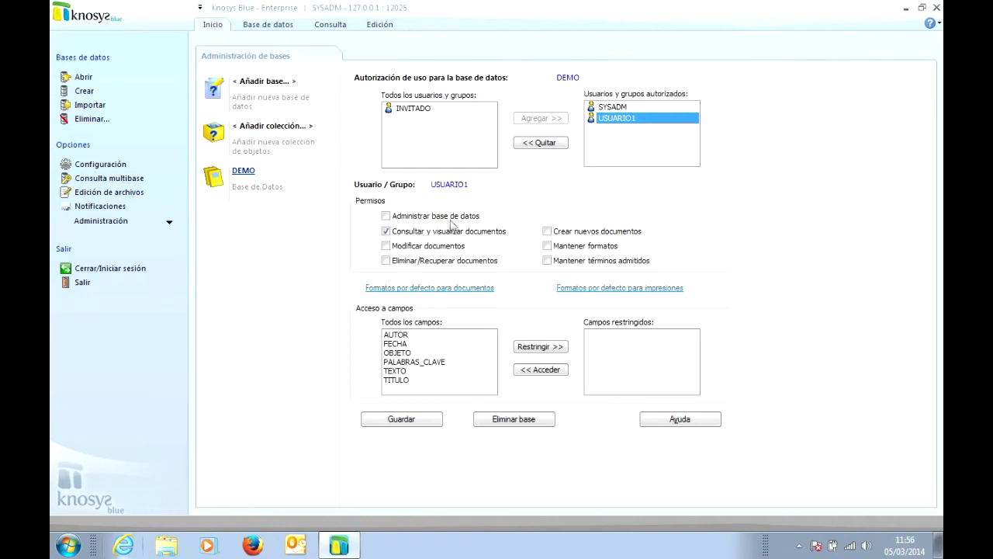
pyautogui.click(424, 218)
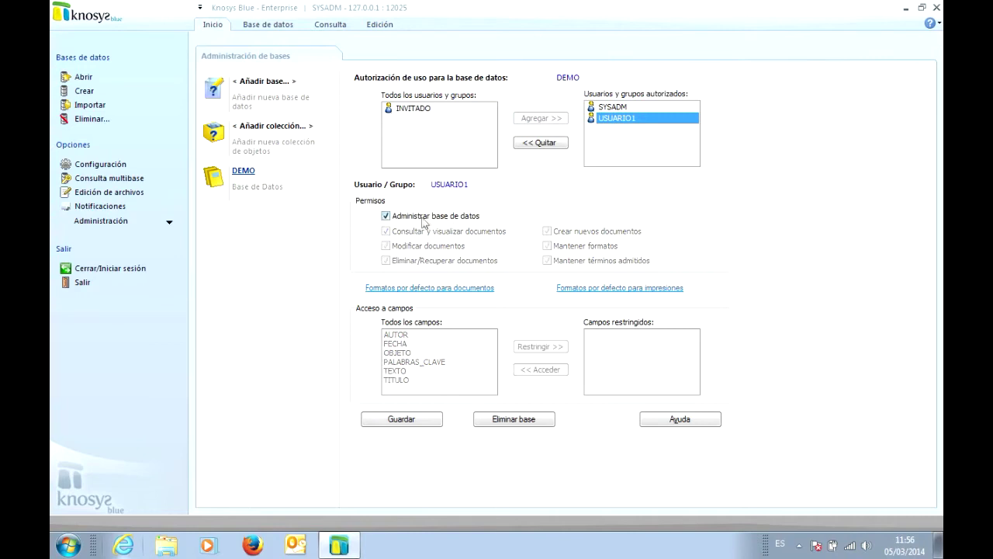
# Save the DEMO authorizations and exit Knosys Blue Enterprise.
pyautogui.click(409, 423)
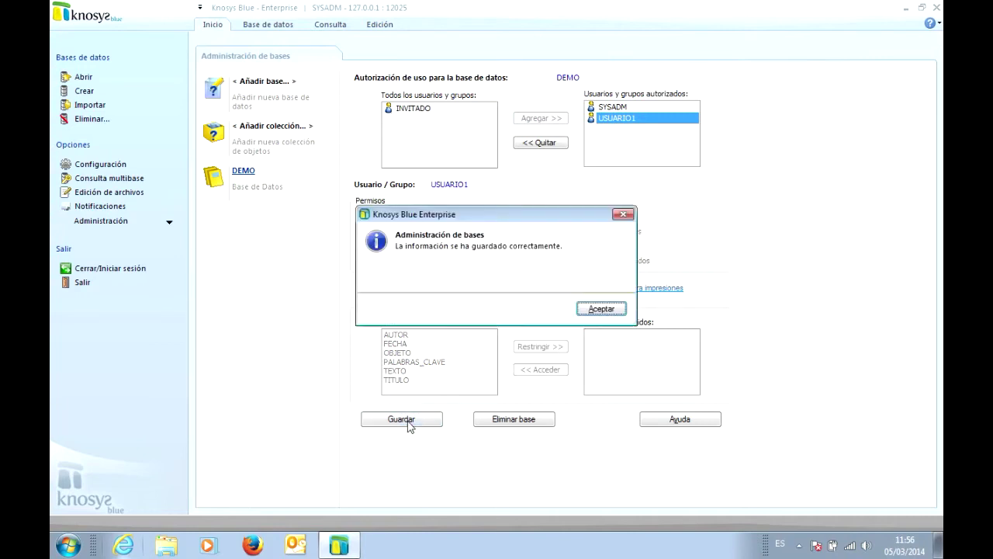
pyautogui.click(603, 311)
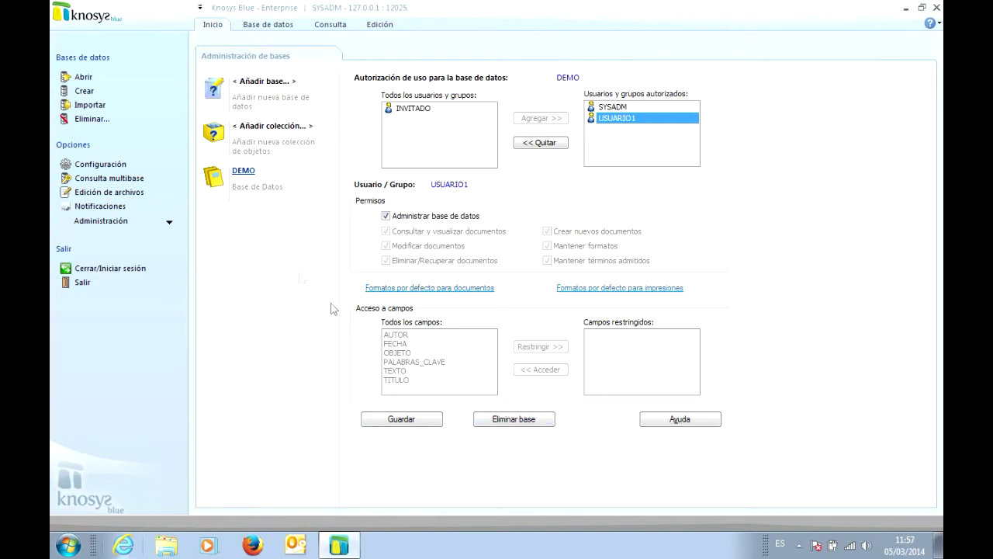
pyautogui.click(84, 282)
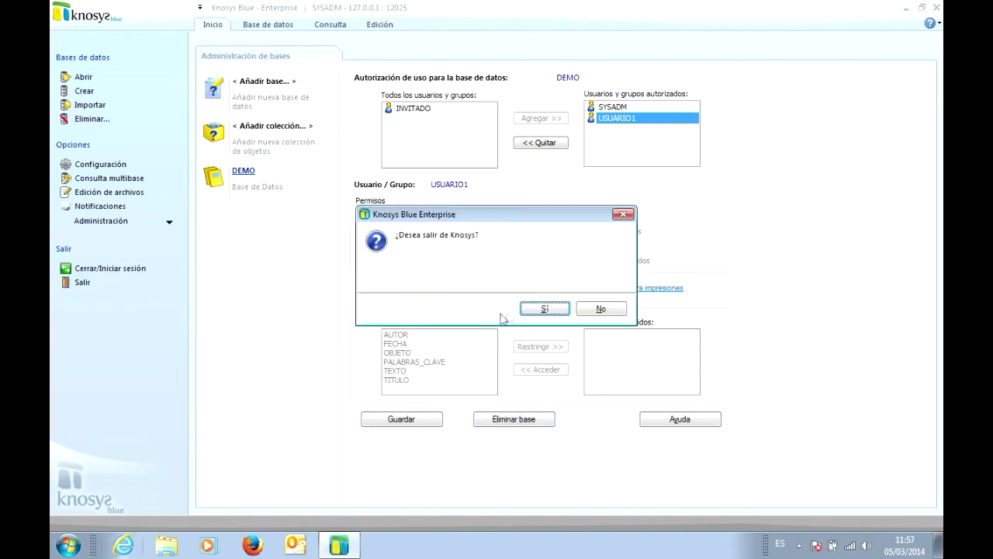
pyautogui.click(541, 310)
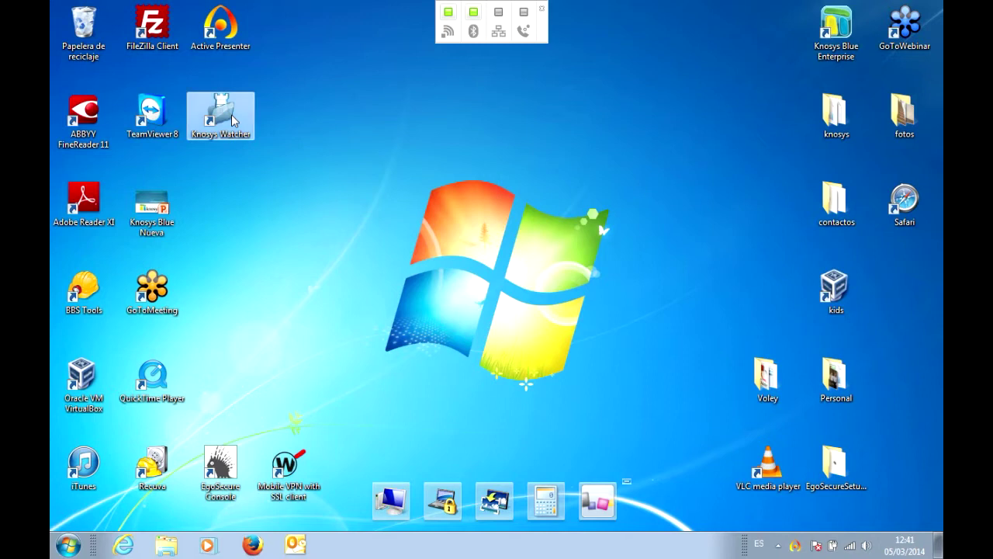
# Relaunch Knosys Watcher and start a new watched-directory wizard with the folder picker open.
pyautogui.doubleClick(231, 114)
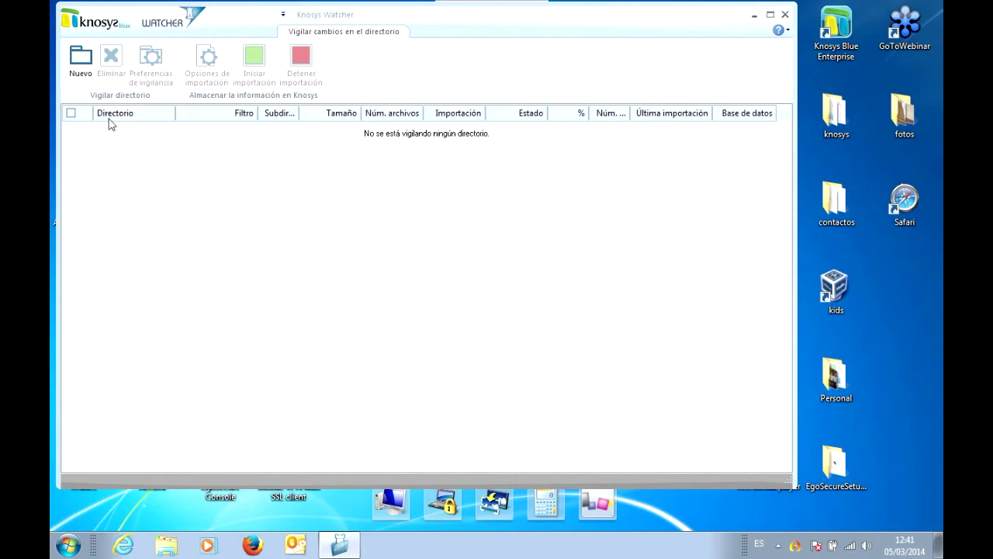
pyautogui.click(81, 62)
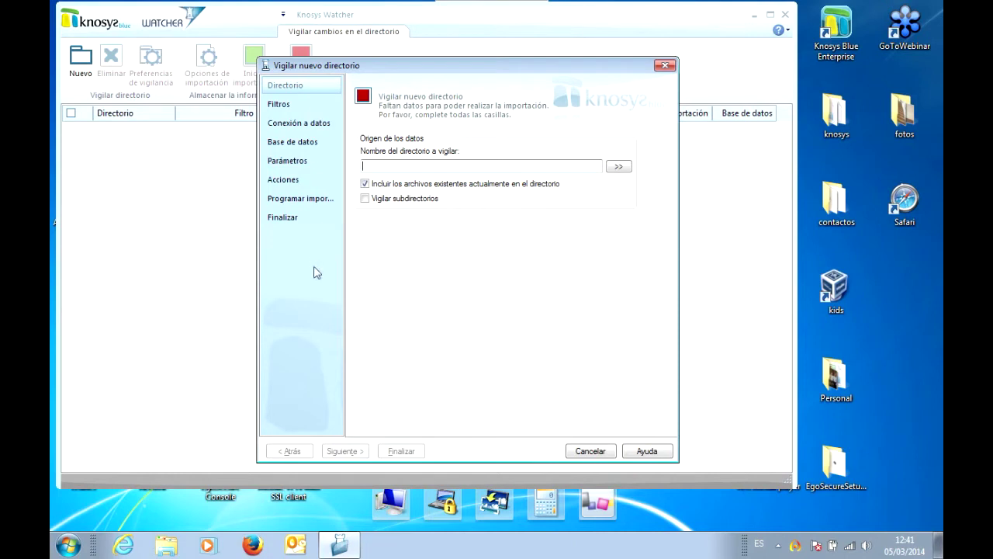
pyautogui.click(613, 168)
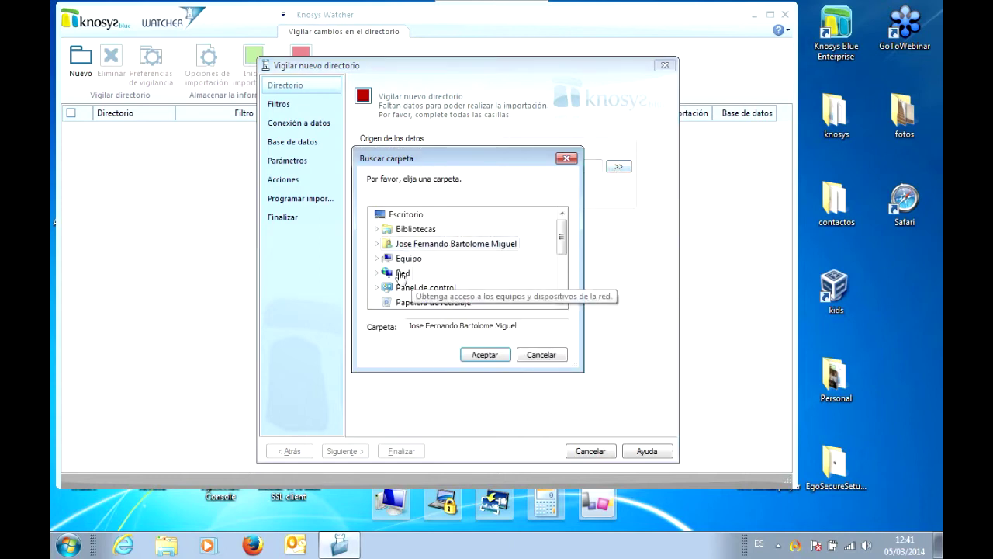
# Set C:\CarpetaVigilada as the watched directory, including existing files, and go to Filtros.
pyautogui.click(377, 258)
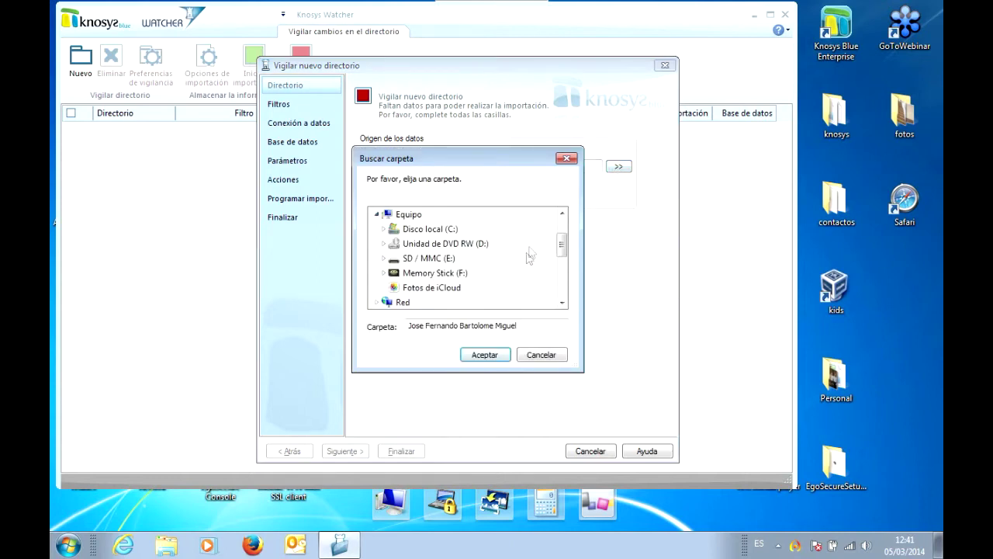
pyautogui.click(385, 230)
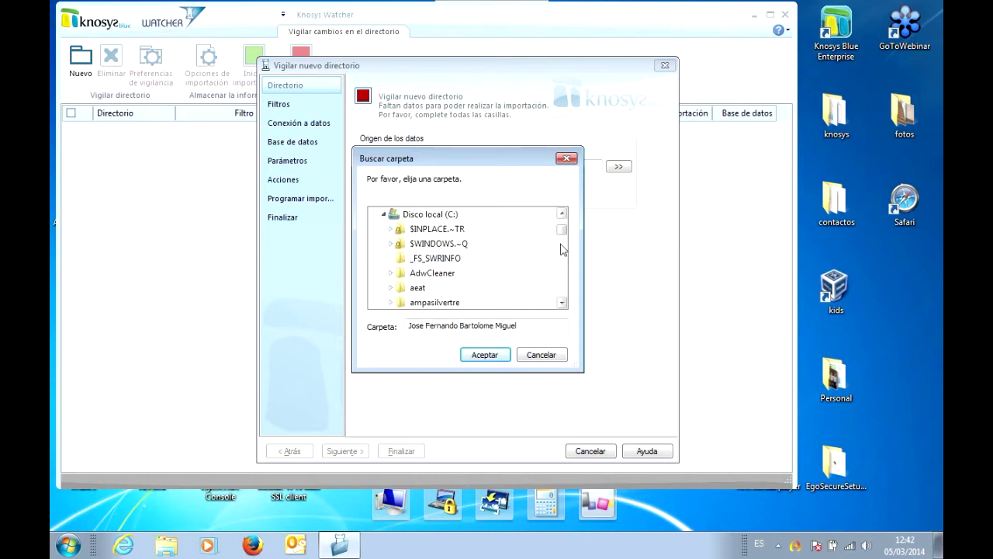
pyautogui.moveTo(562, 231); pyautogui.dragTo(563, 244)
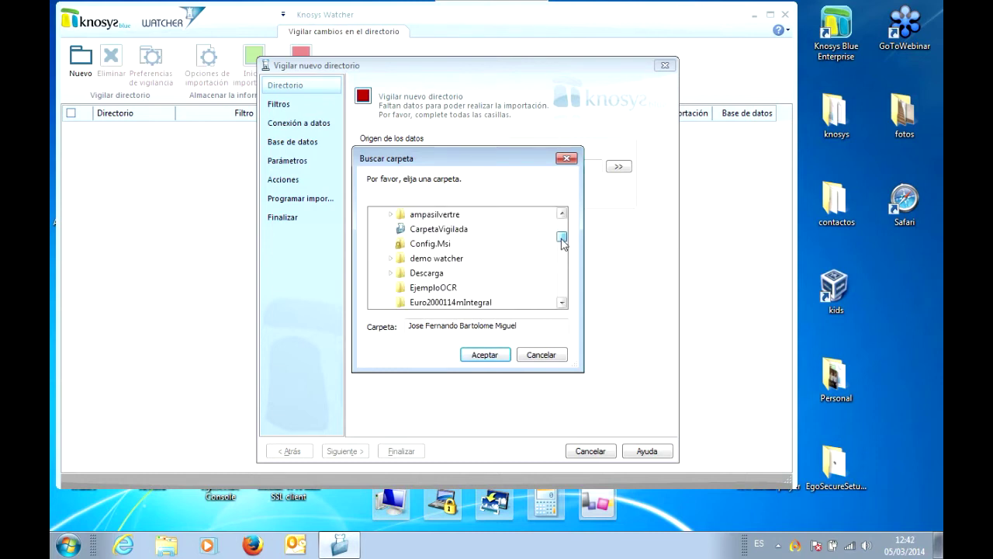
pyautogui.click(433, 261)
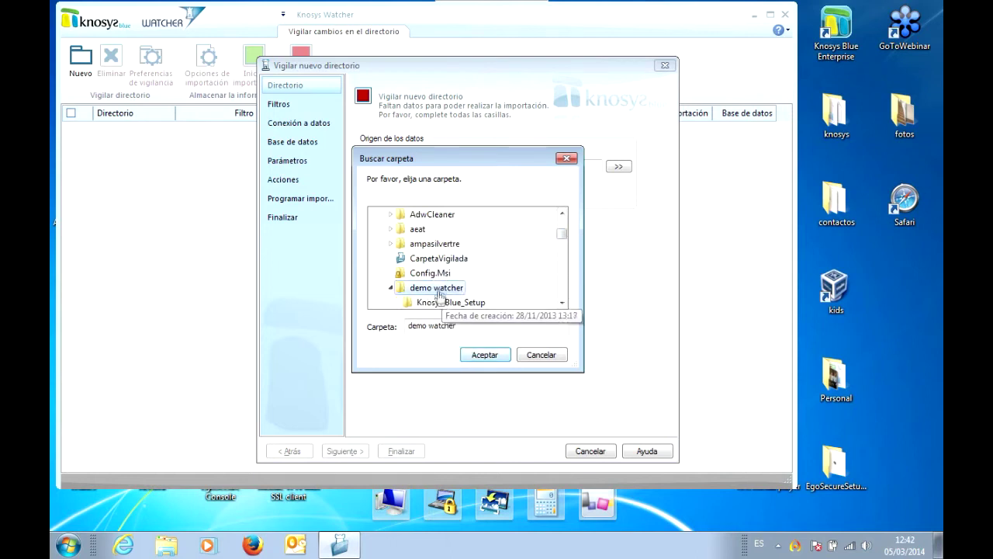
pyautogui.click(432, 259)
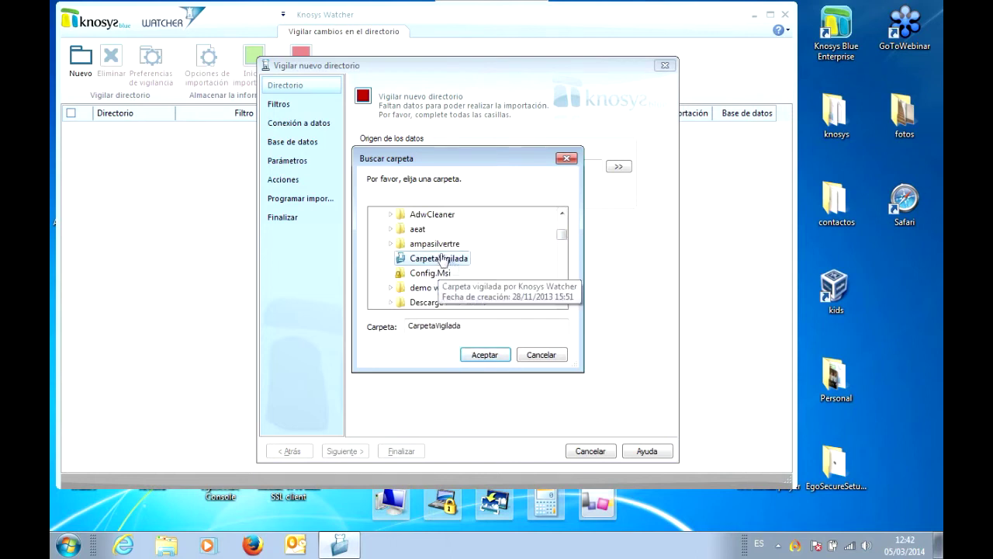
pyautogui.click(484, 354)
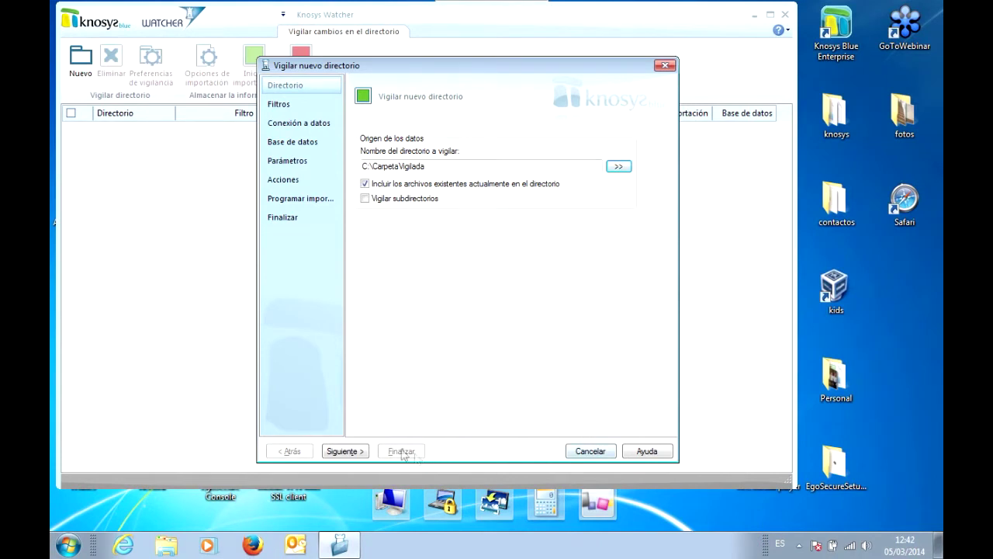
pyautogui.click(344, 451)
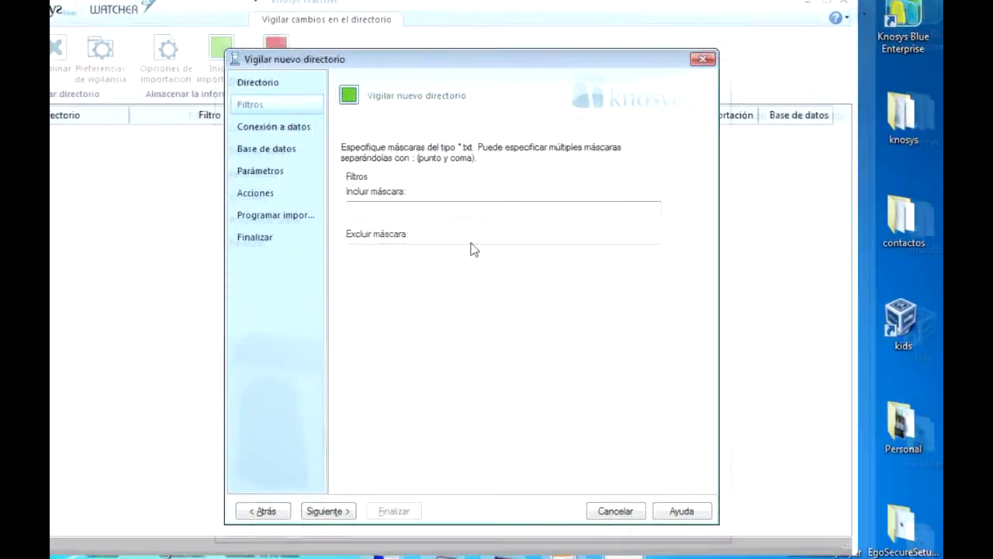
# Try *.jpg include and *.doc; exclude masks, clear both, and continue to data connection.
pyautogui.click(450, 211)
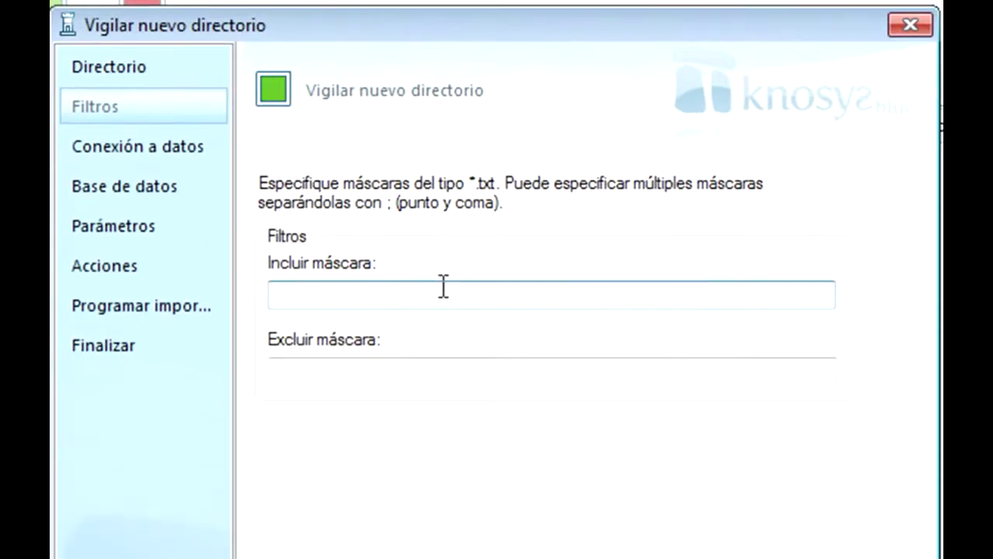
pyautogui.write('*.jpg')
pyautogui.moveTo(374, 290); pyautogui.dragTo(277, 315)
pyautogui.press('Delete')
pyautogui.click(311, 374)
pyautogui.write('*.do')
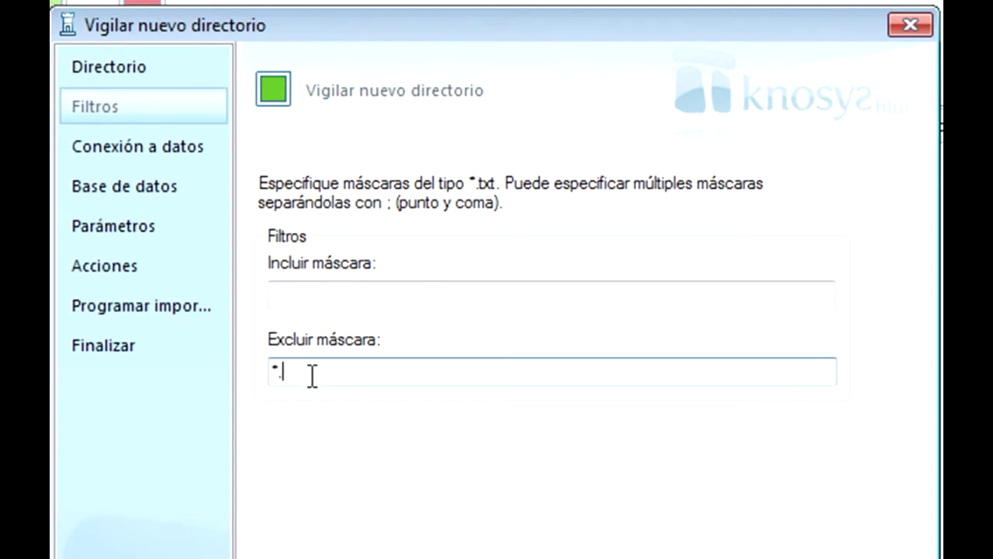
pyautogui.write('c')
pyautogui.write(';')
pyautogui.moveTo(371, 378); pyautogui.dragTo(271, 394)
pyautogui.press('BackSpace')
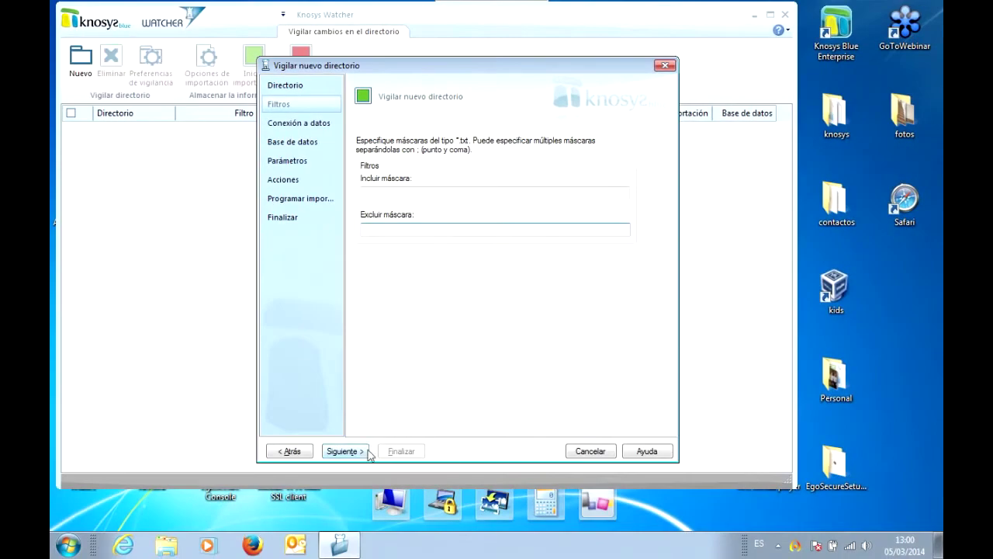
pyautogui.click(362, 452)
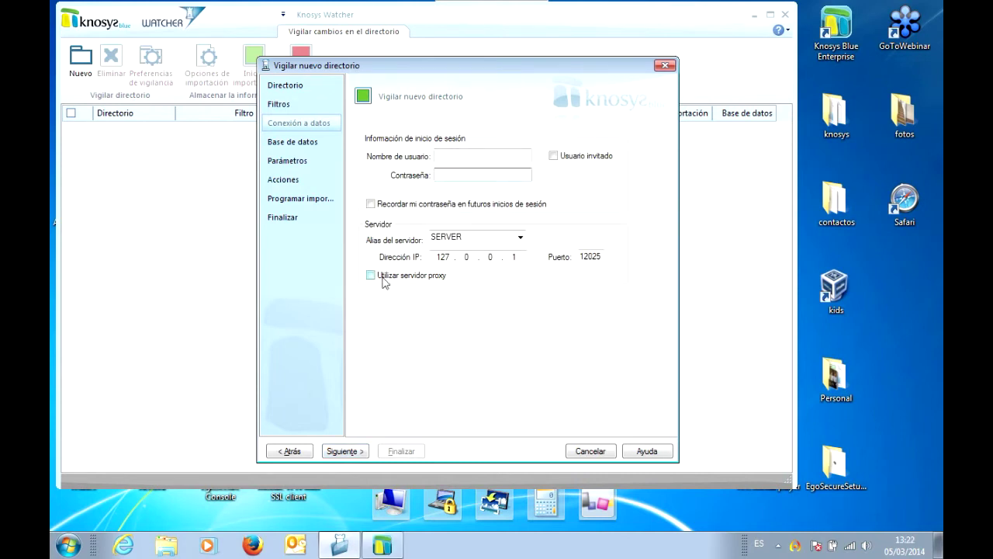
# Log in as USUARIO1 with its password and continue to the Base de datos step.
pyautogui.click(449, 159)
pyautogui.write('USUARIO1')
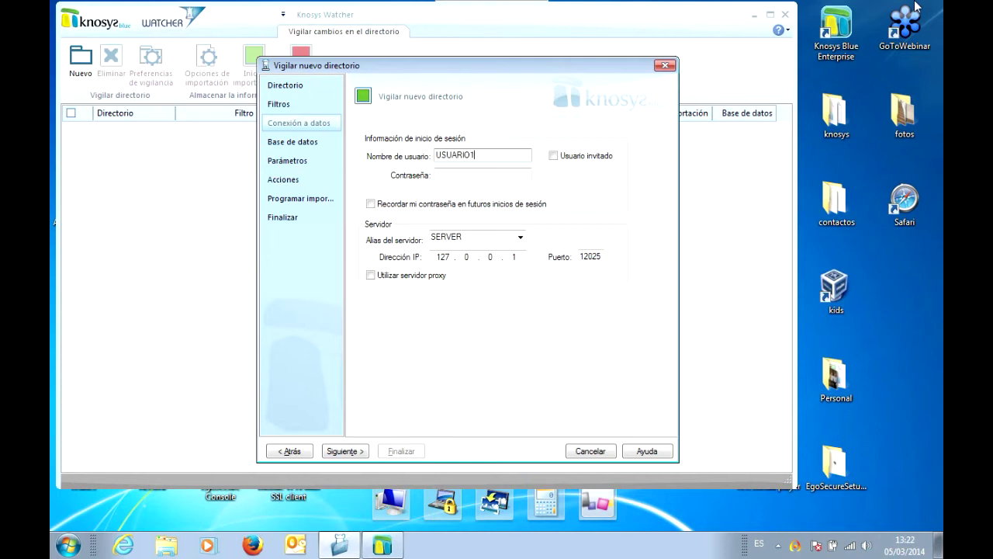
pyautogui.press('Tab')
pyautogui.press('Tab')
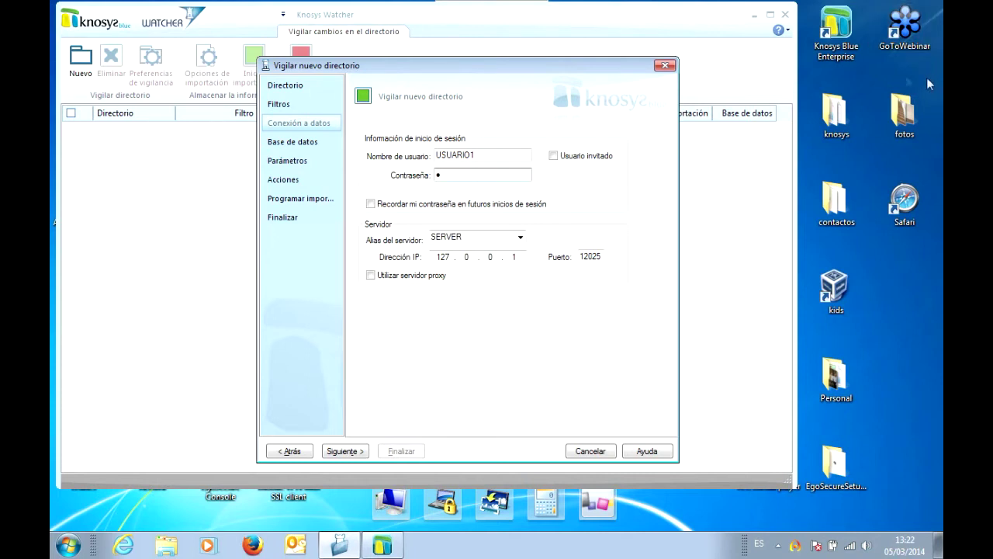
pyautogui.click(360, 454)
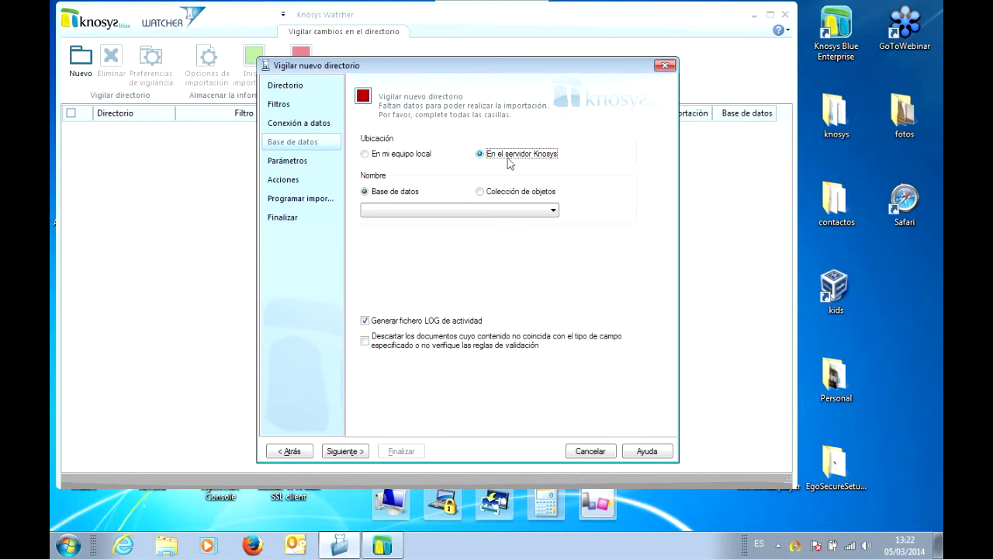
# Pick DEMO as the target database after BIBLIOFILIA fails with a permission error, then continue.
pyautogui.click(450, 211)
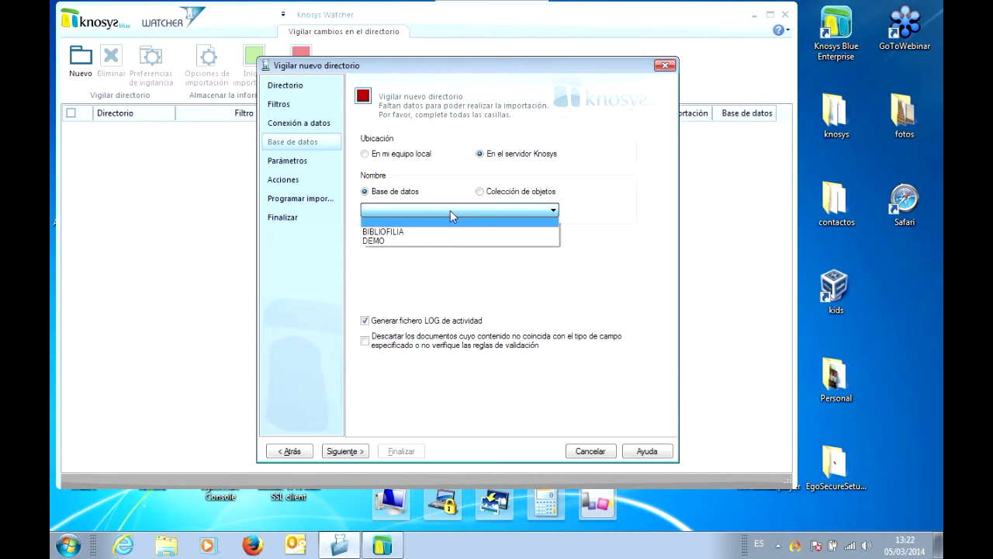
pyautogui.click(410, 242)
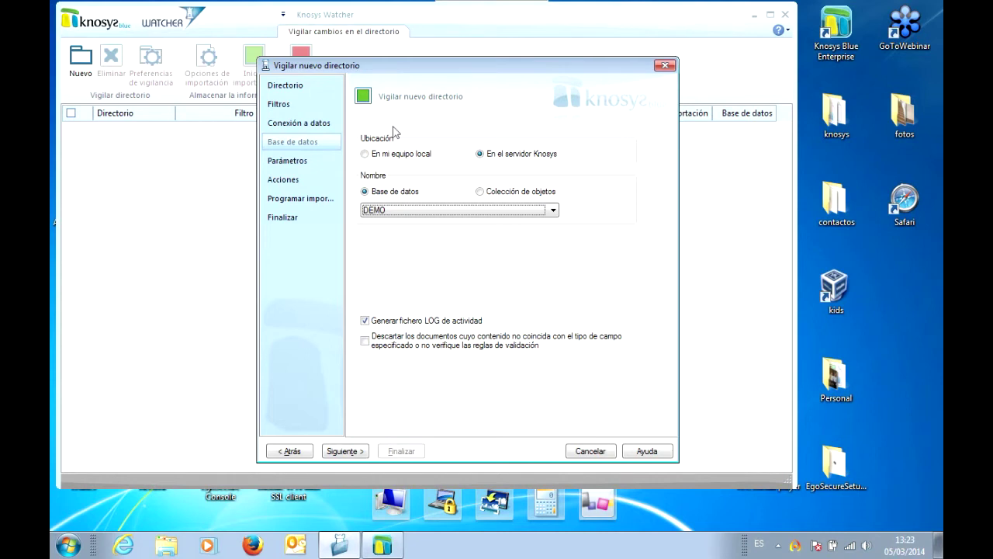
pyautogui.click(432, 212)
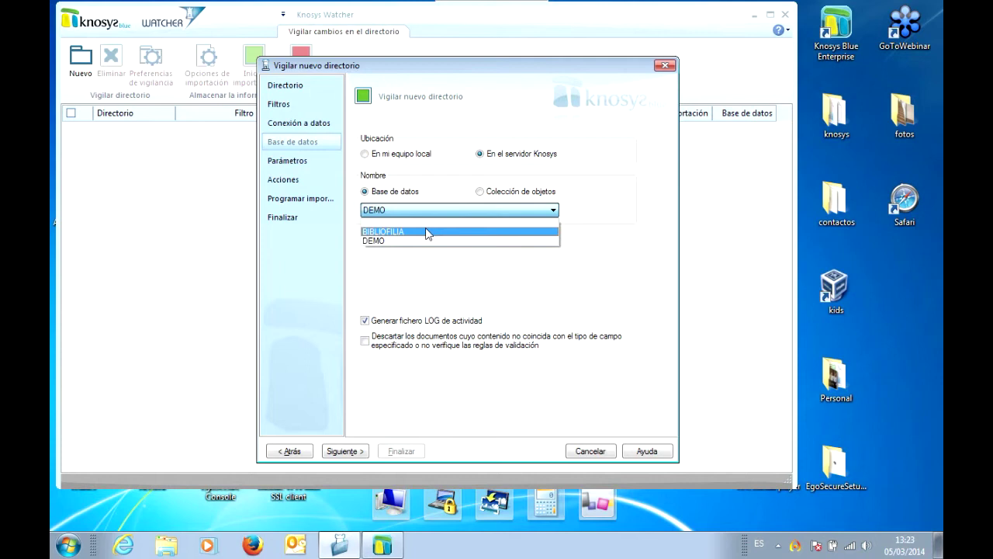
pyautogui.click(427, 232)
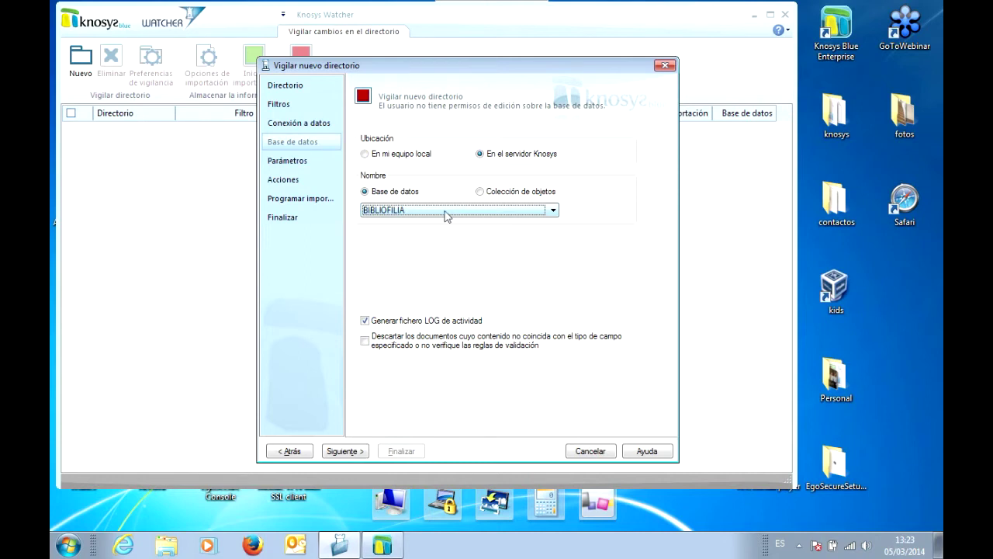
pyautogui.click(447, 212)
pyautogui.click(423, 242)
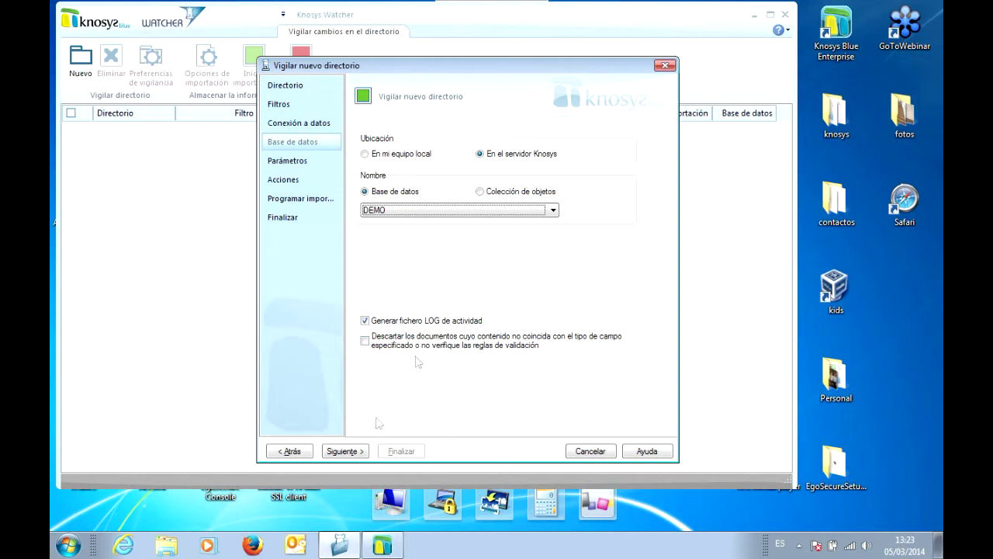
pyautogui.click(343, 451)
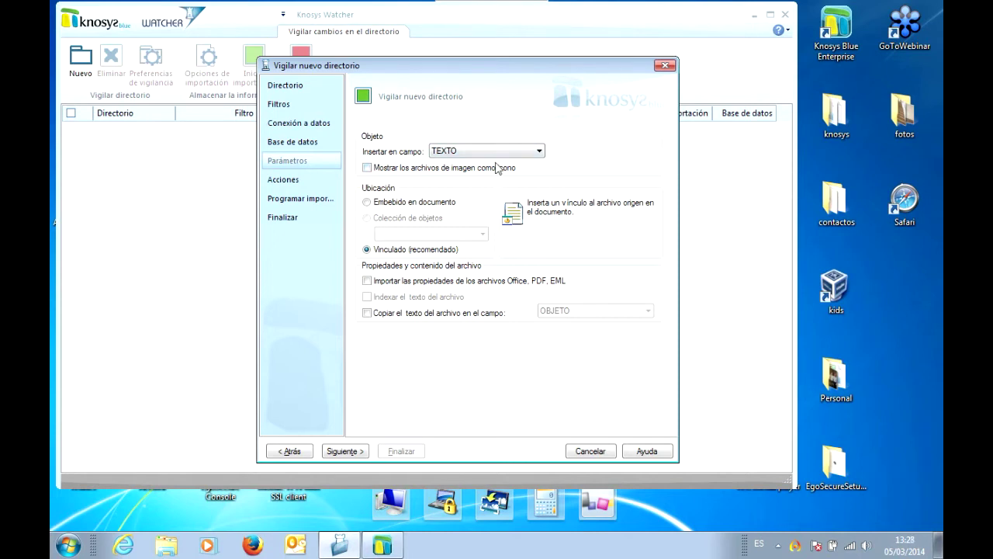
# Insert files into the OBJETO field and enable importing Office, PDF and EML properties.
pyautogui.click(520, 154)
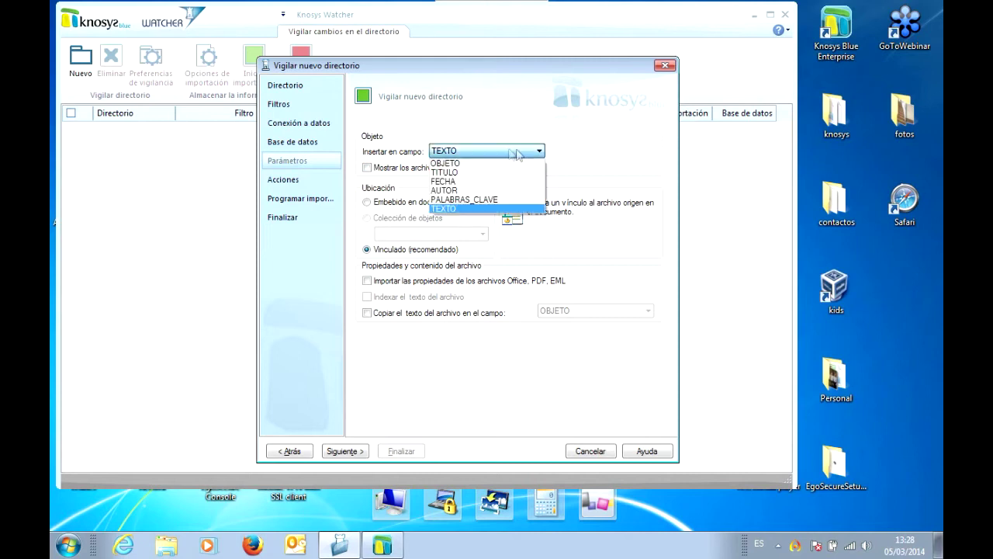
pyautogui.click(466, 164)
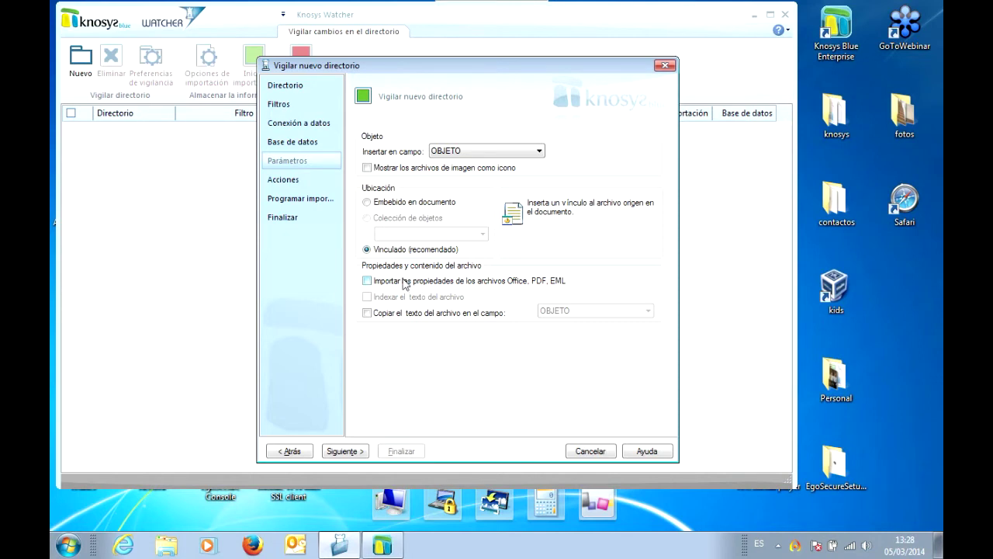
pyautogui.click(404, 284)
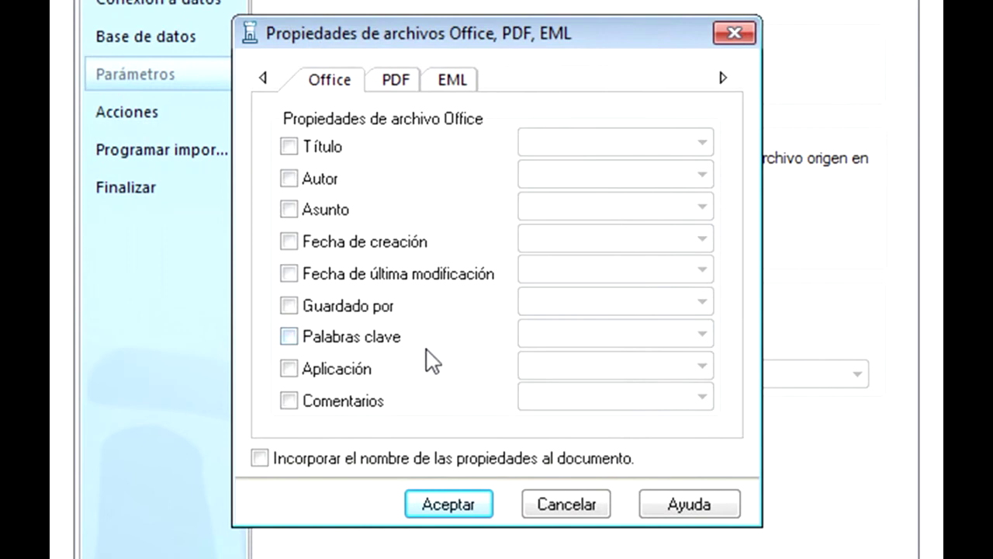
# Map Office Título, Autor, creation date and keywords to TITULO, AUTOR, FECHA and PALABRAS_CLAVE.
pyautogui.click(331, 155)
pyautogui.click(534, 149)
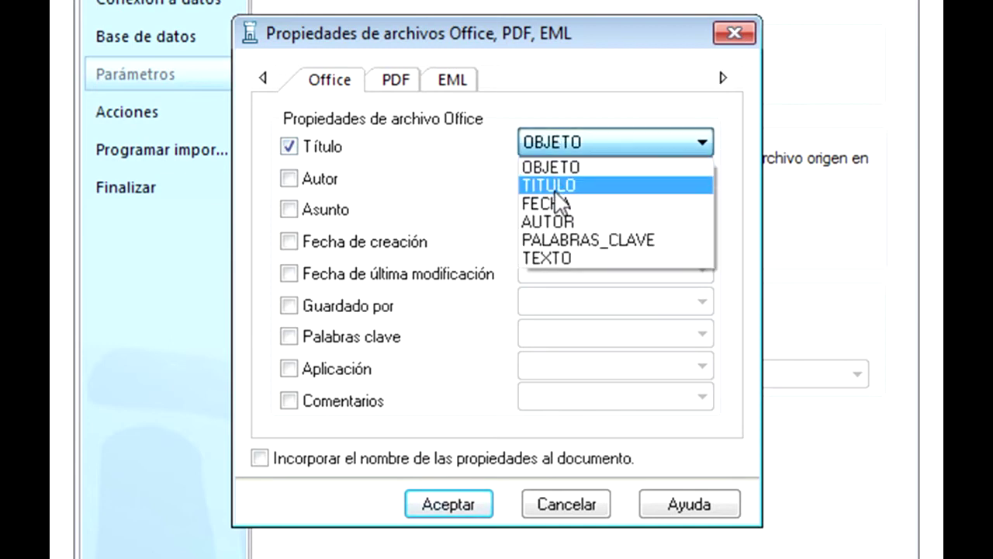
pyautogui.click(556, 191)
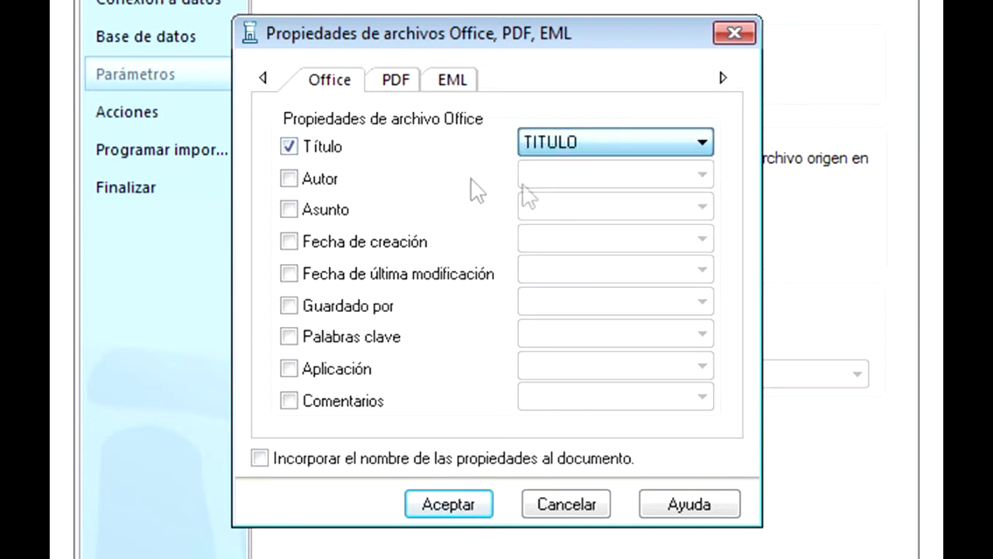
pyautogui.click(323, 185)
pyautogui.click(551, 180)
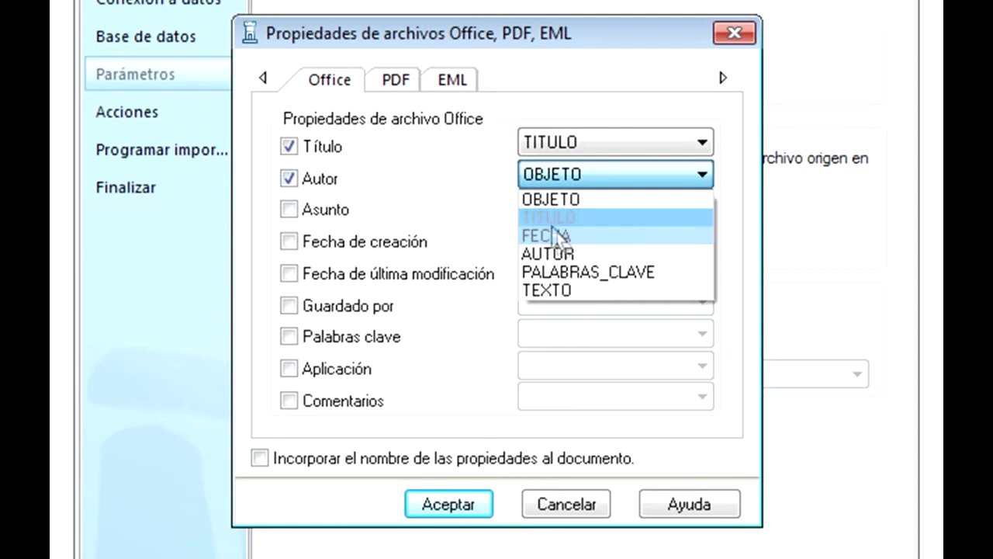
pyautogui.click(563, 256)
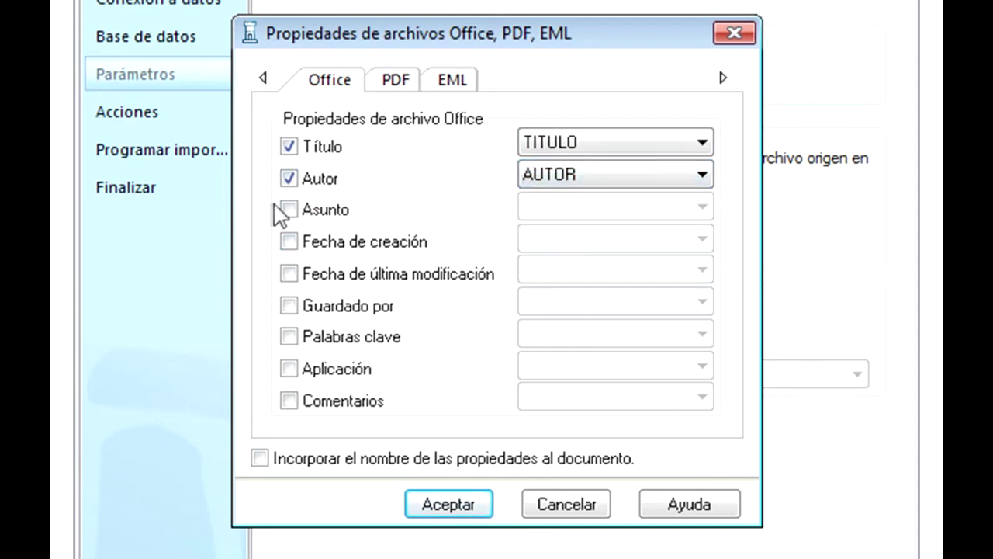
pyautogui.click(327, 242)
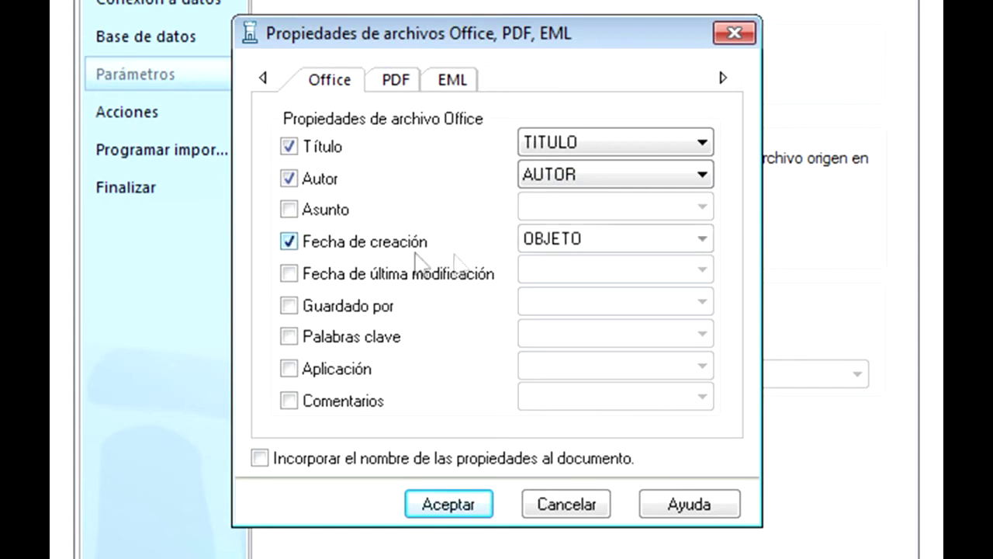
pyautogui.click(546, 241)
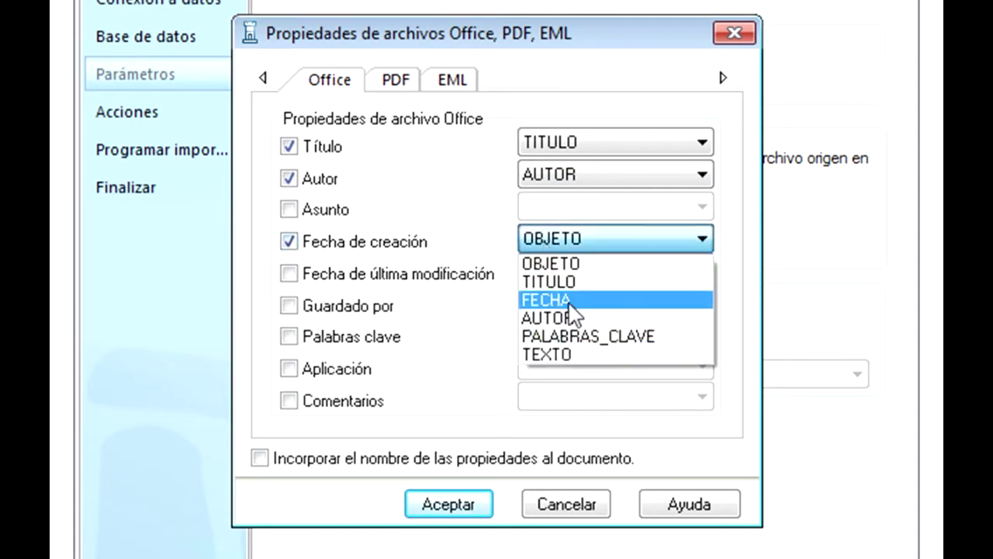
pyautogui.click(573, 301)
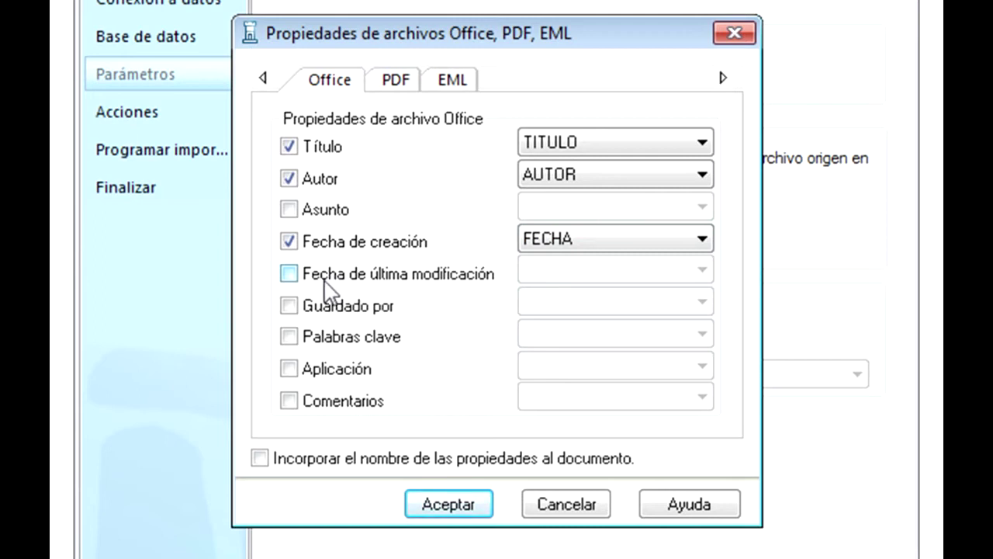
pyautogui.click(372, 348)
pyautogui.click(560, 341)
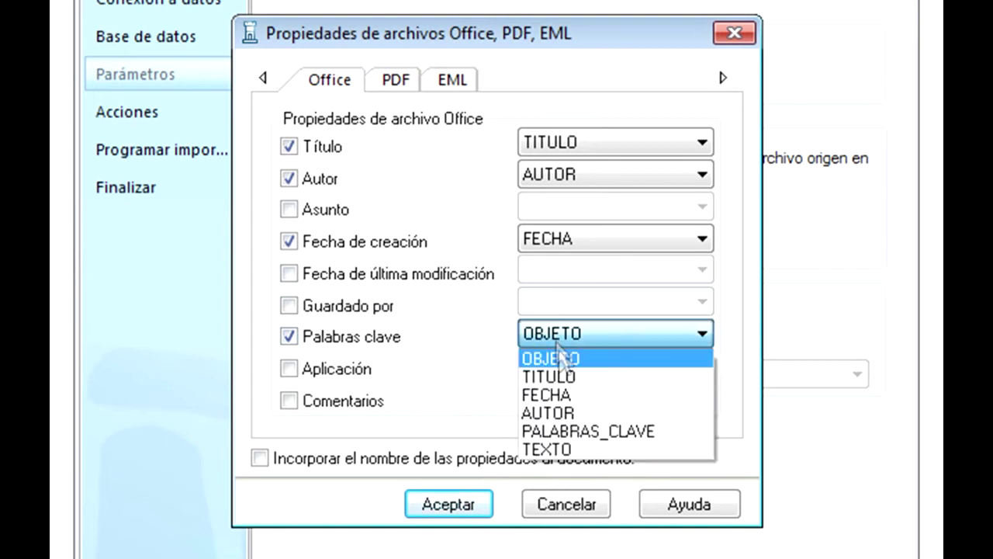
pyautogui.click(587, 432)
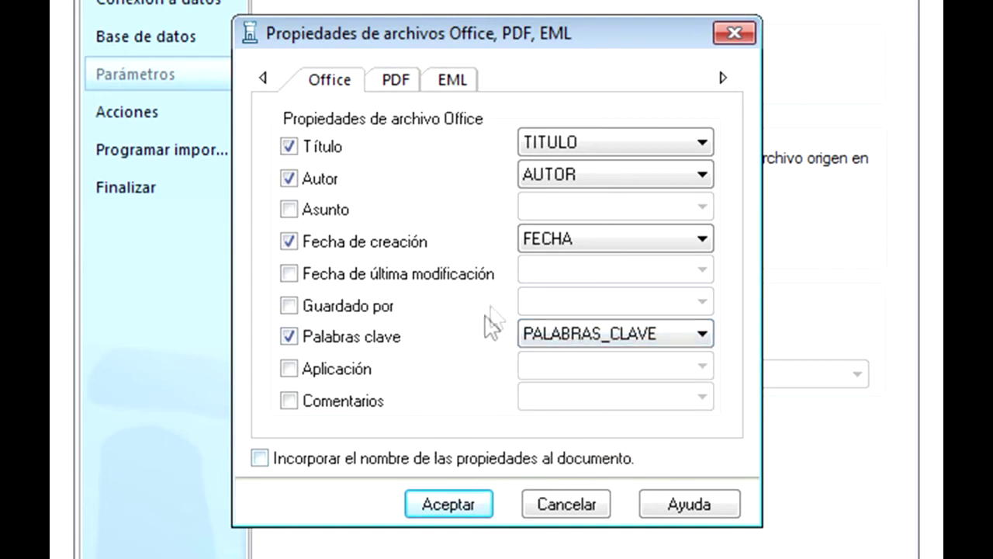
# Map the PDF title, author, creation date and keywords likewise, and enable copying file text.
pyautogui.click(397, 83)
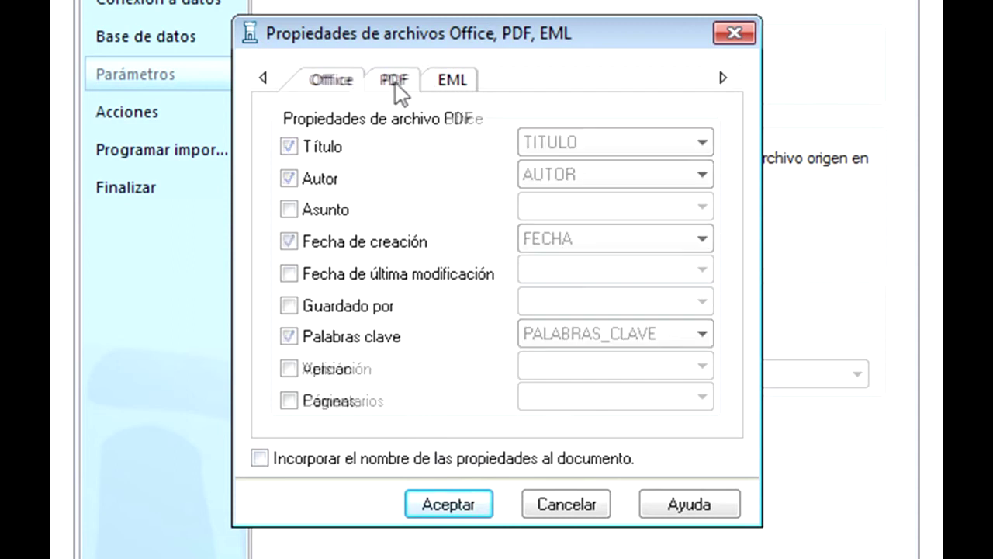
pyautogui.click(331, 152)
pyautogui.click(574, 145)
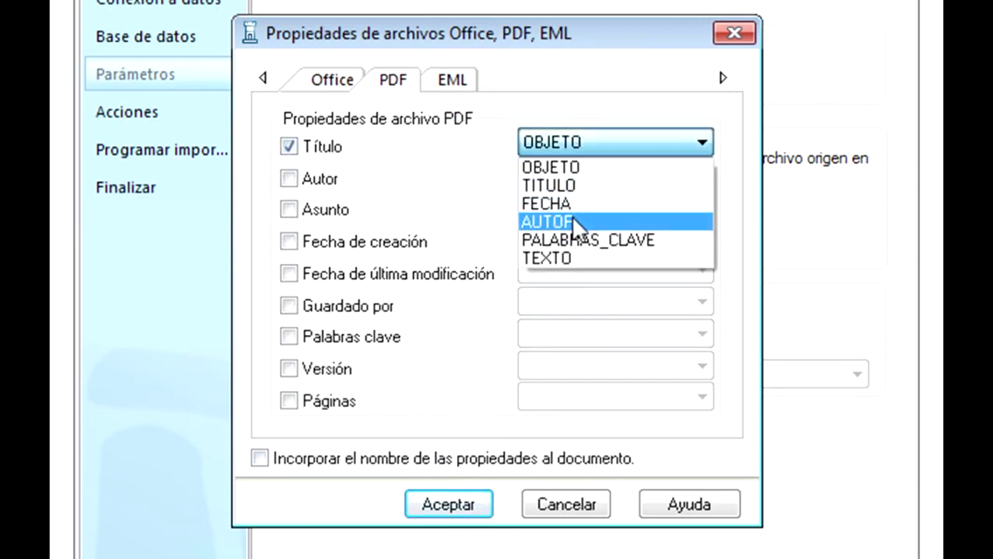
pyautogui.click(578, 186)
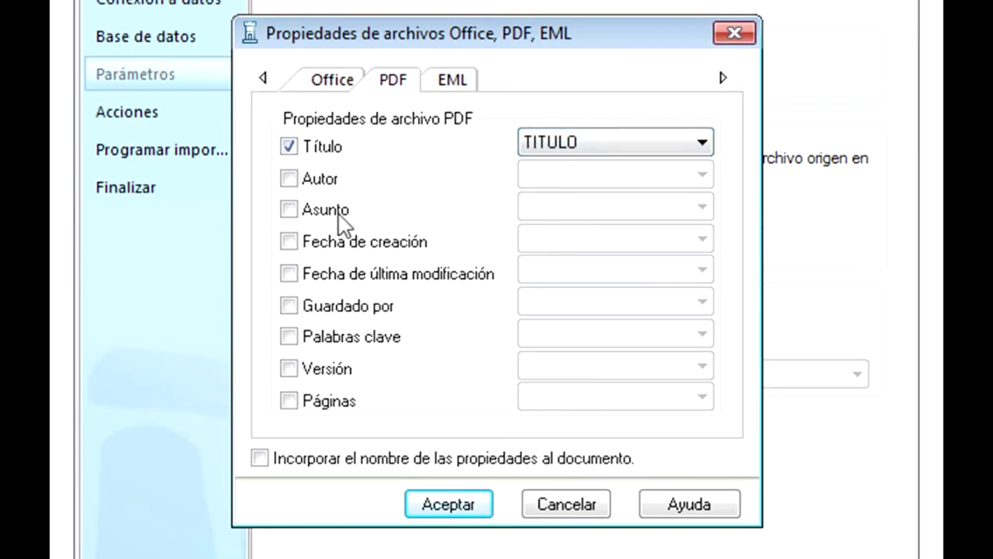
pyautogui.click(313, 181)
pyautogui.click(563, 175)
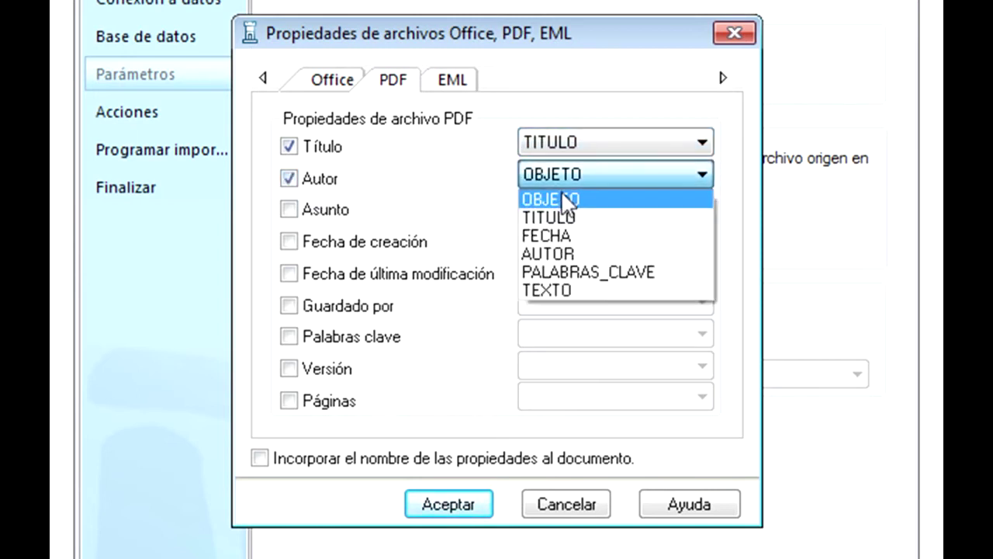
pyautogui.click(567, 253)
pyautogui.click(380, 247)
pyautogui.click(590, 242)
pyautogui.click(570, 299)
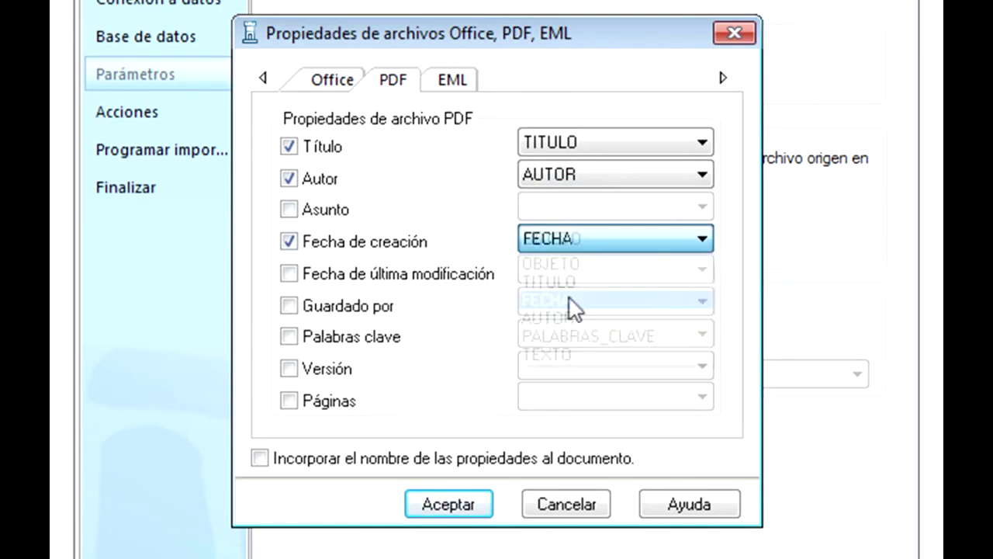
pyautogui.click(404, 338)
pyautogui.click(586, 338)
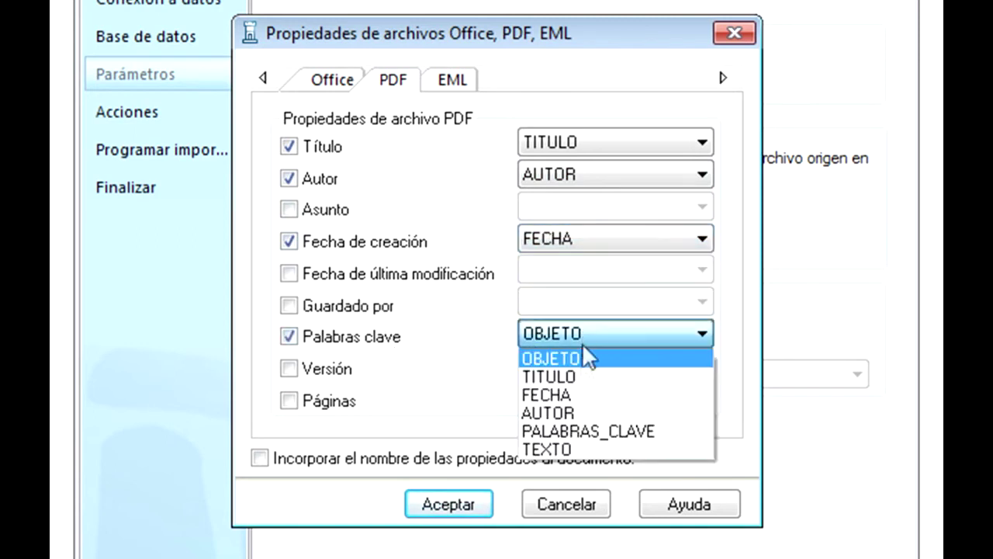
pyautogui.click(588, 431)
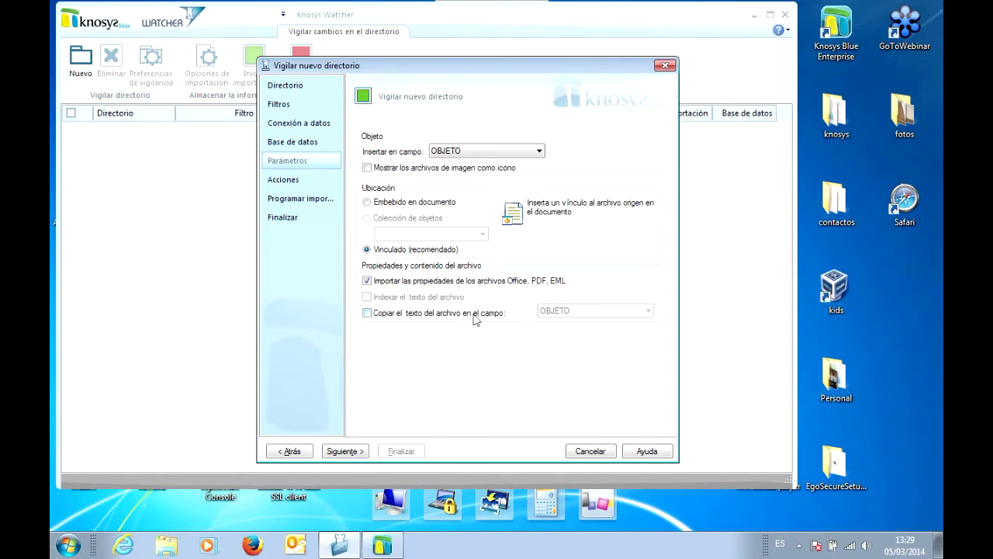
pyautogui.click(372, 314)
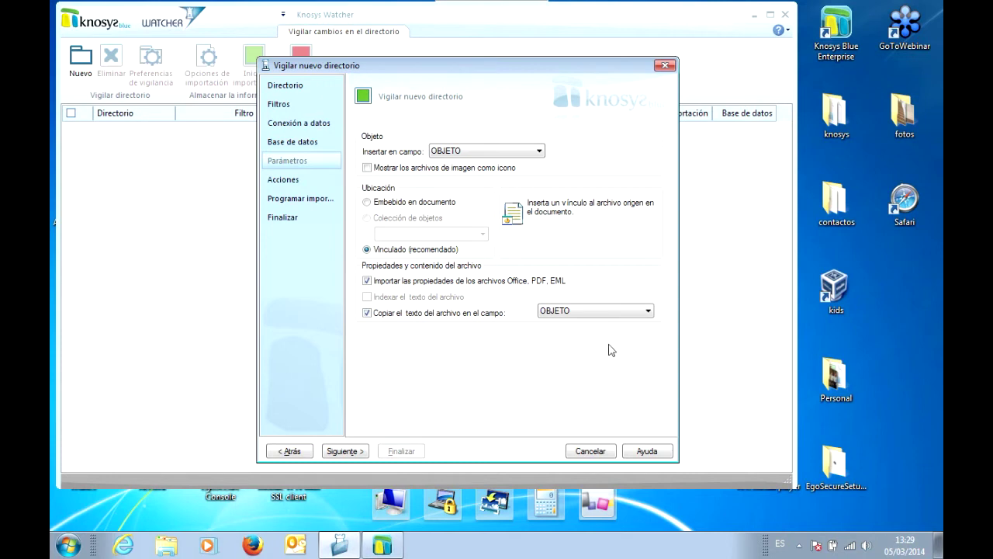
# Copy each file's text into the TEXTO field and advance to the Acciones step.
pyautogui.click(603, 310)
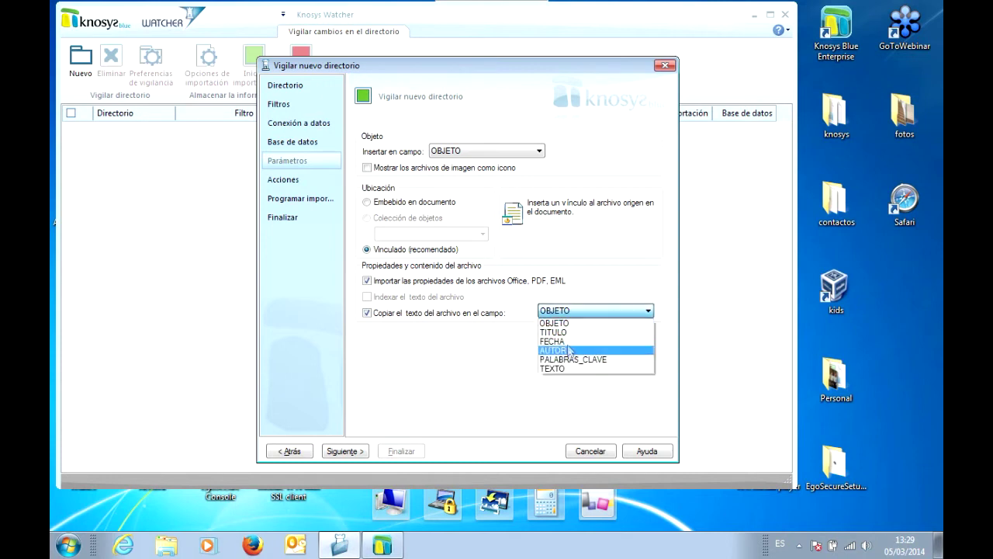
pyautogui.click(565, 370)
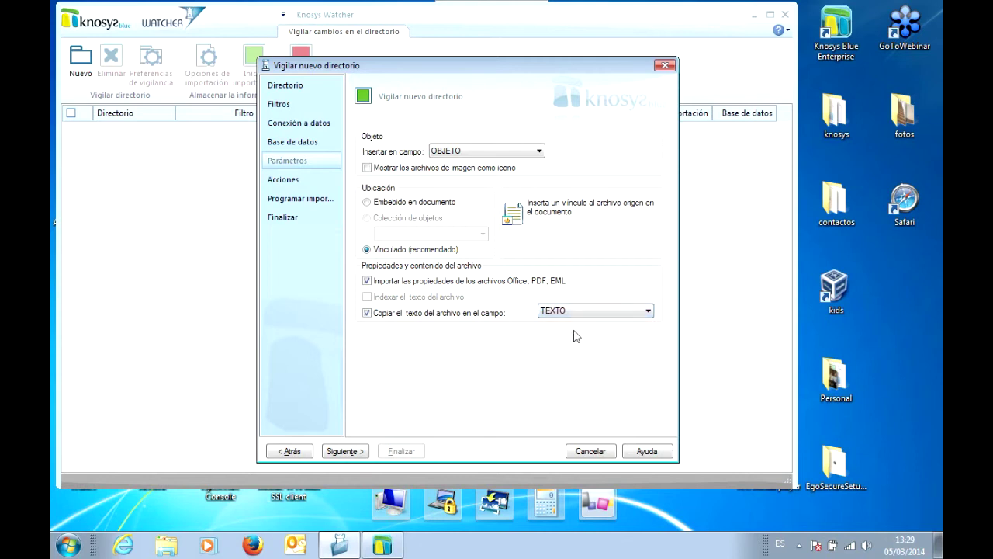
pyautogui.click(342, 453)
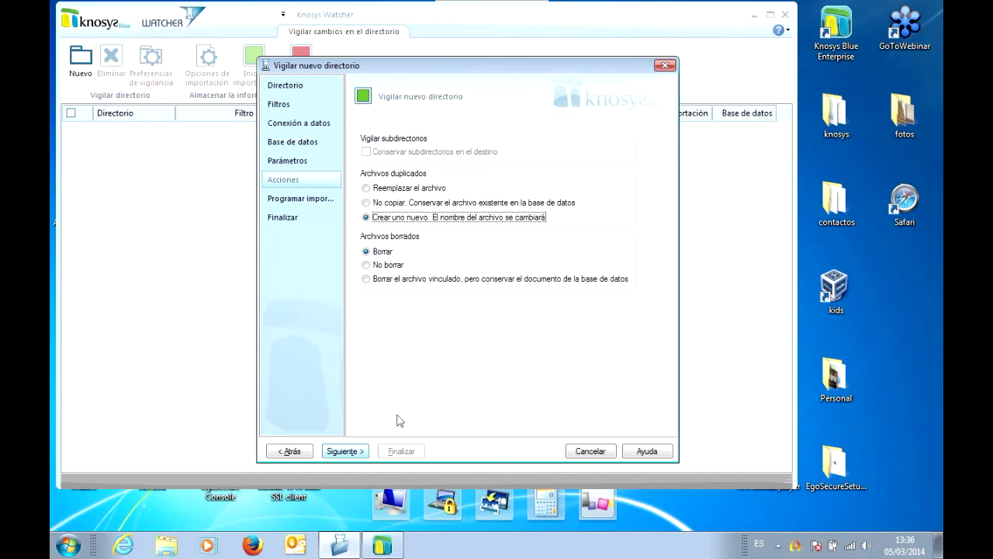
# Advance past Acciones to Programar importación and select scheduled import.
pyautogui.click(343, 451)
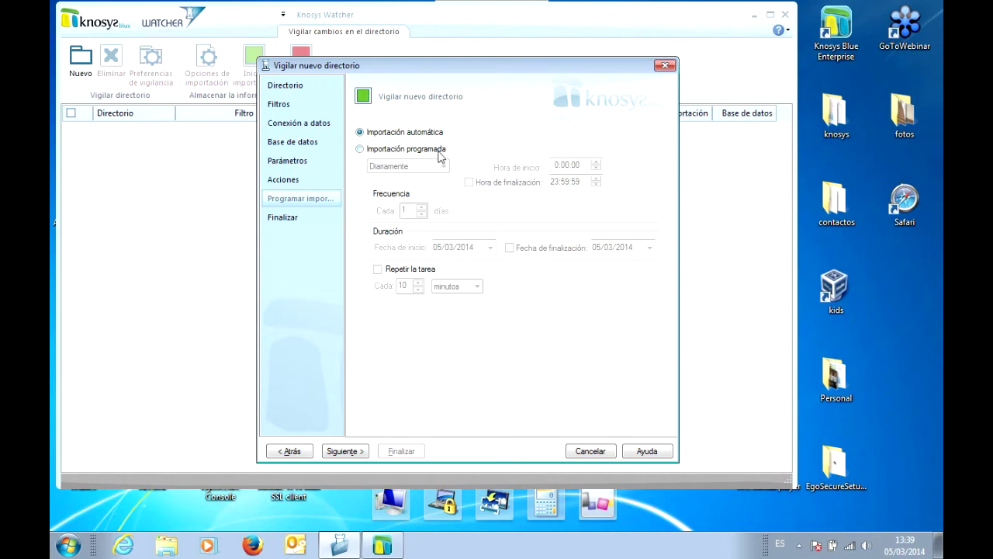
pyautogui.click(365, 149)
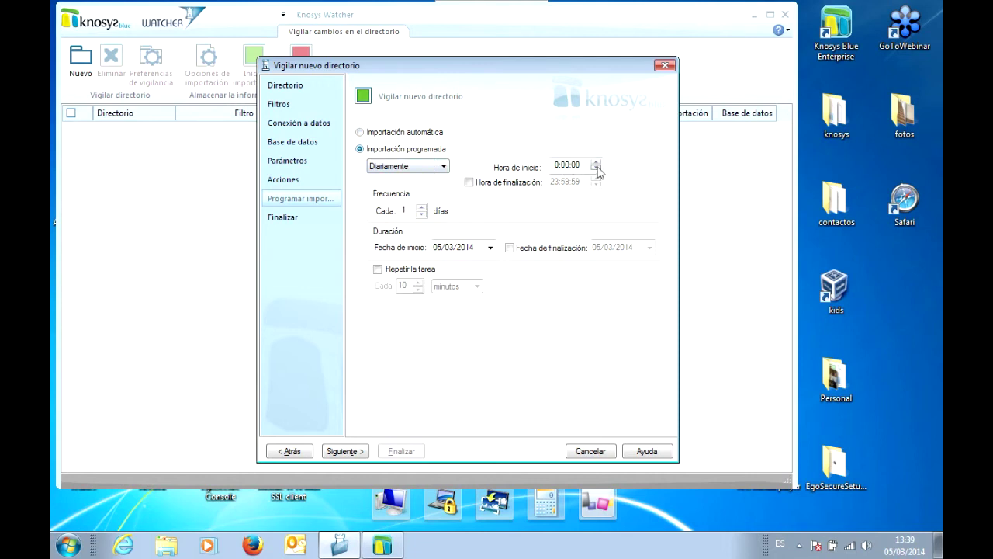
# Try scheduled settings: start 4:00:00, every 4 days, end date 05/03/2014, repeat every 10 minutes.
pyautogui.click(567, 164)
pyautogui.click(596, 162)
pyautogui.click(500, 183)
pyautogui.click(596, 185)
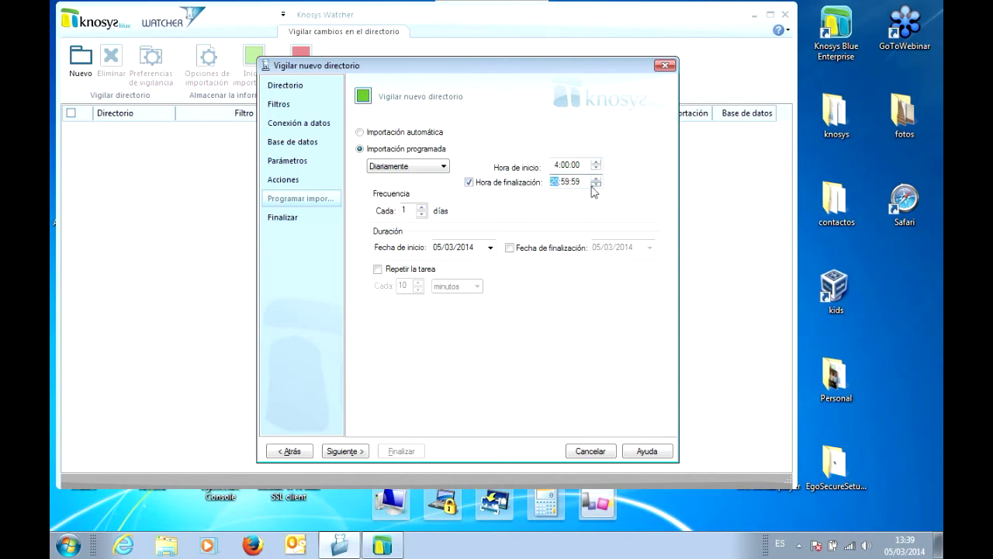
pyautogui.click(421, 207)
pyautogui.click(421, 207)
pyautogui.click(422, 207)
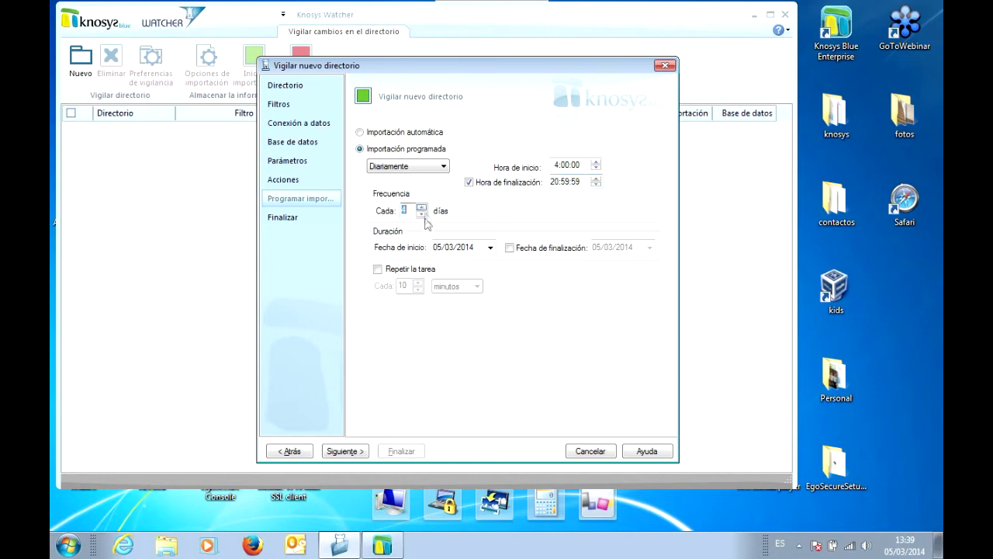
pyautogui.click(490, 246)
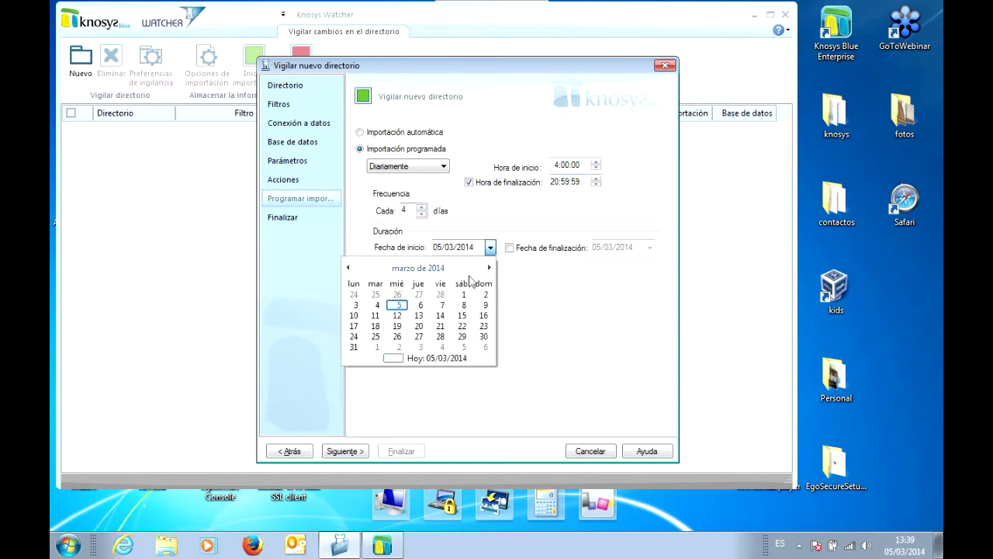
pyautogui.click(564, 278)
pyautogui.click(543, 248)
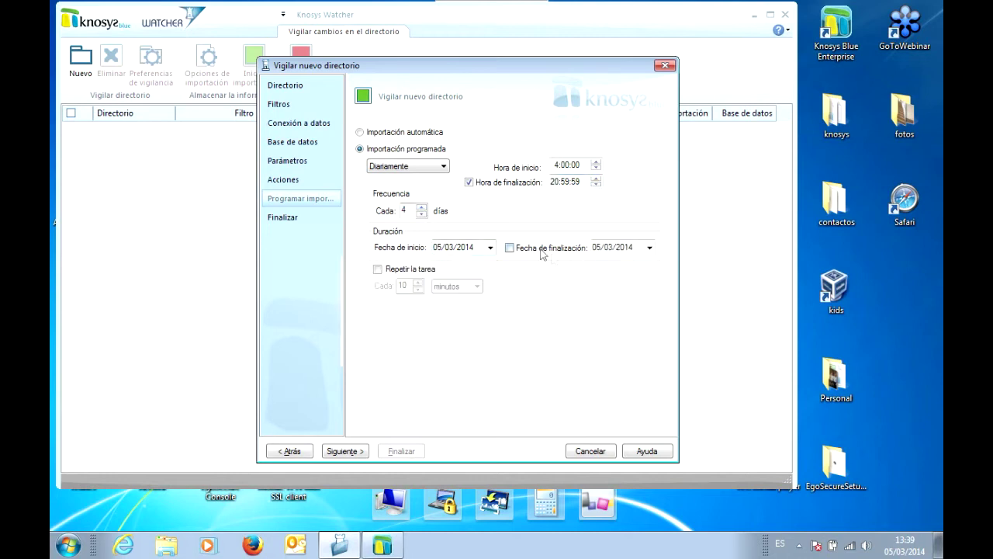
pyautogui.click(649, 247)
pyautogui.click(466, 342)
pyautogui.click(377, 268)
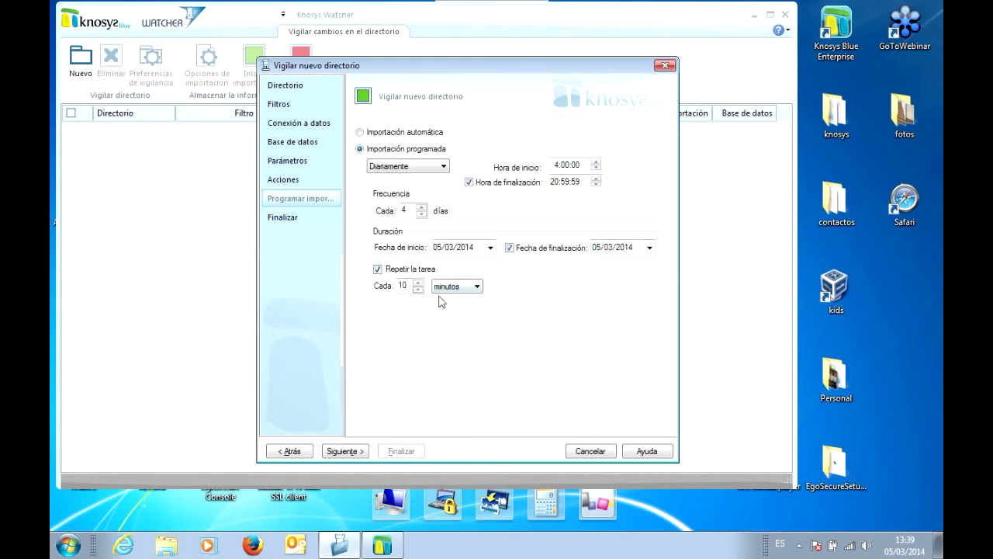
# Revert to automatic import and finish the wizard to add the watched folder.
pyautogui.click(360, 132)
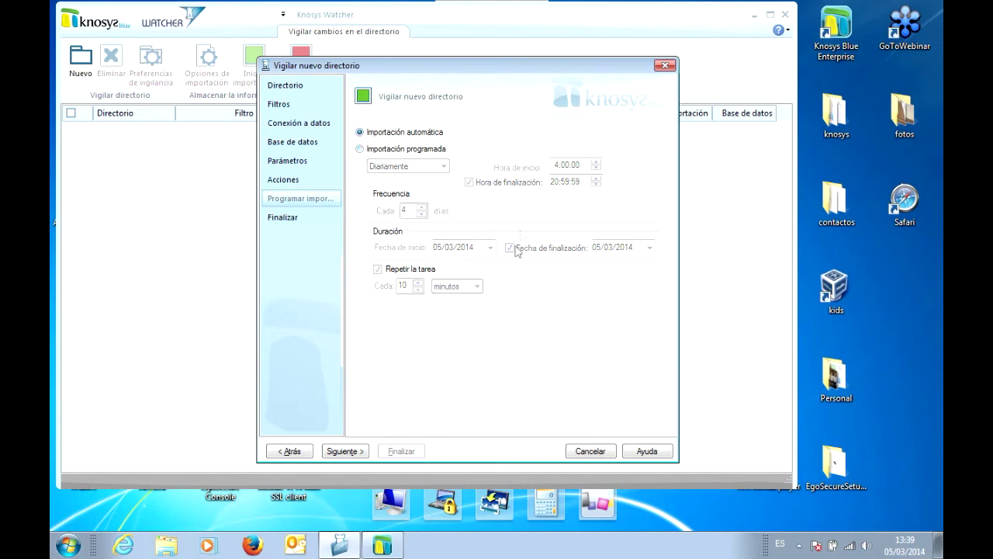
pyautogui.click(344, 451)
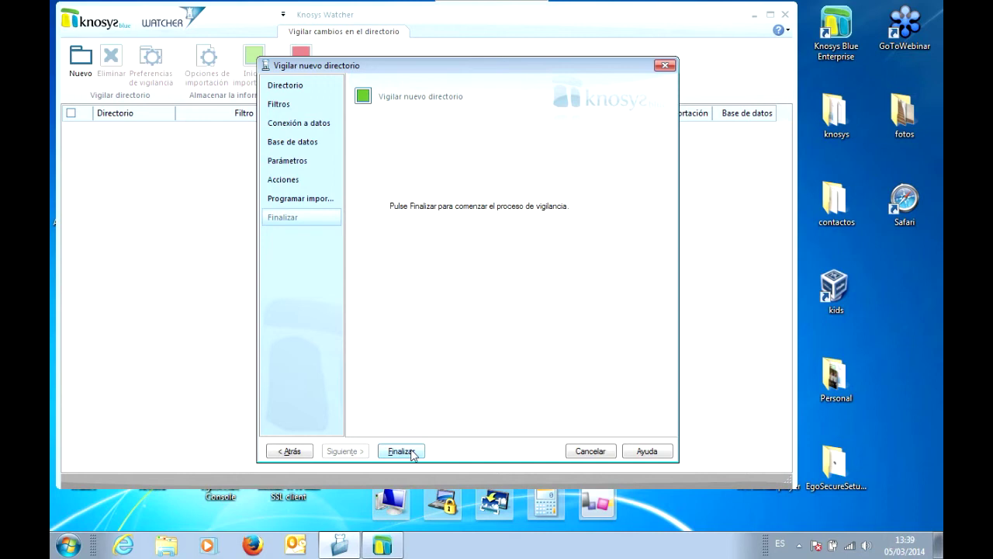
pyautogui.click(402, 451)
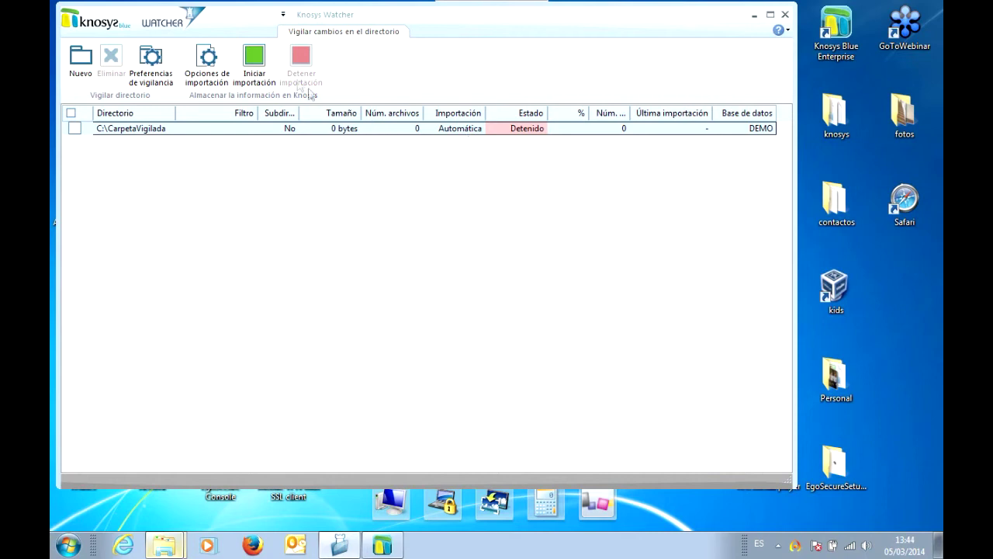
# Start importing the C:\CarpetaVigilada watch, then bring up the open Explorer windows.
pyautogui.click(256, 62)
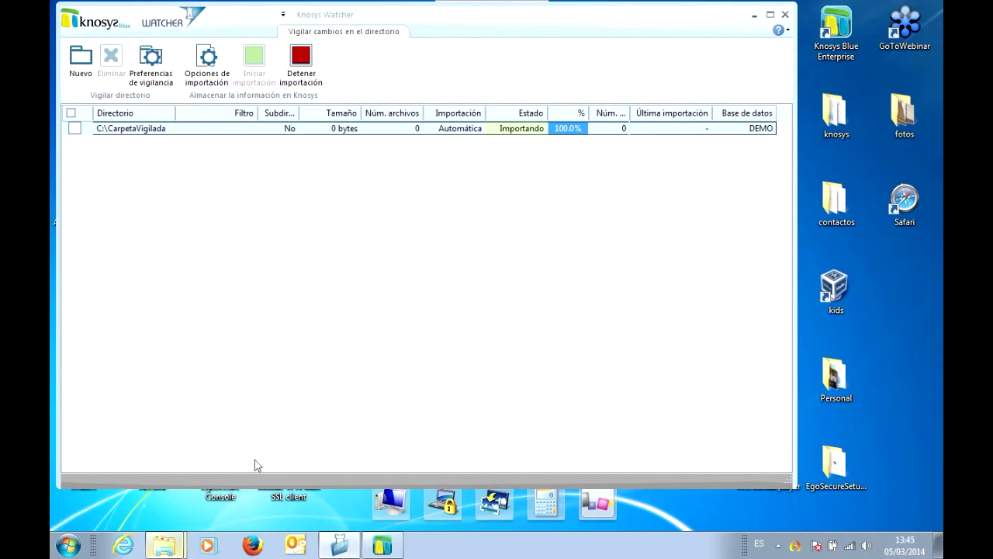
pyautogui.click(175, 549)
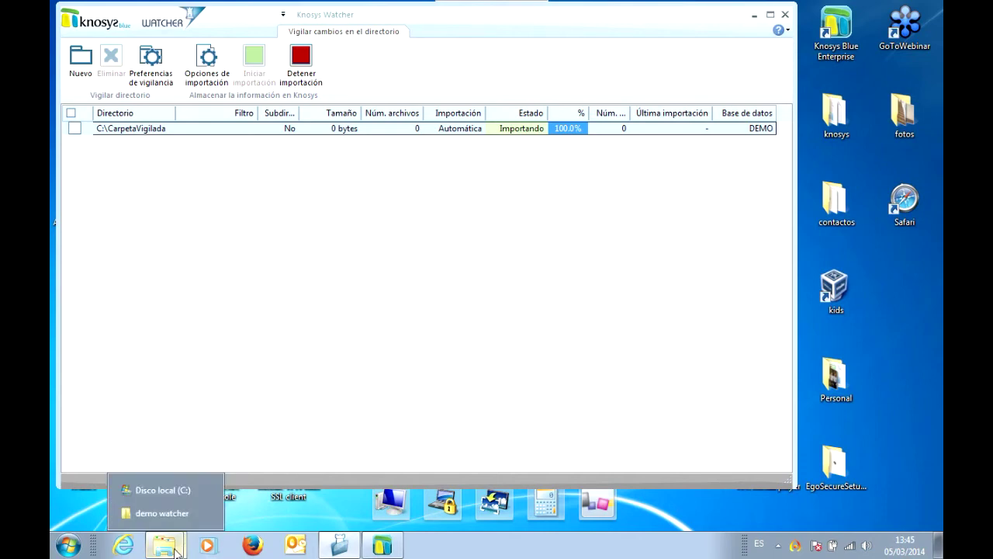
# Copy the six demo watcher files, Best marine encounters through Thailand, into C:\CarpetaVigilada.
pyautogui.click(165, 490)
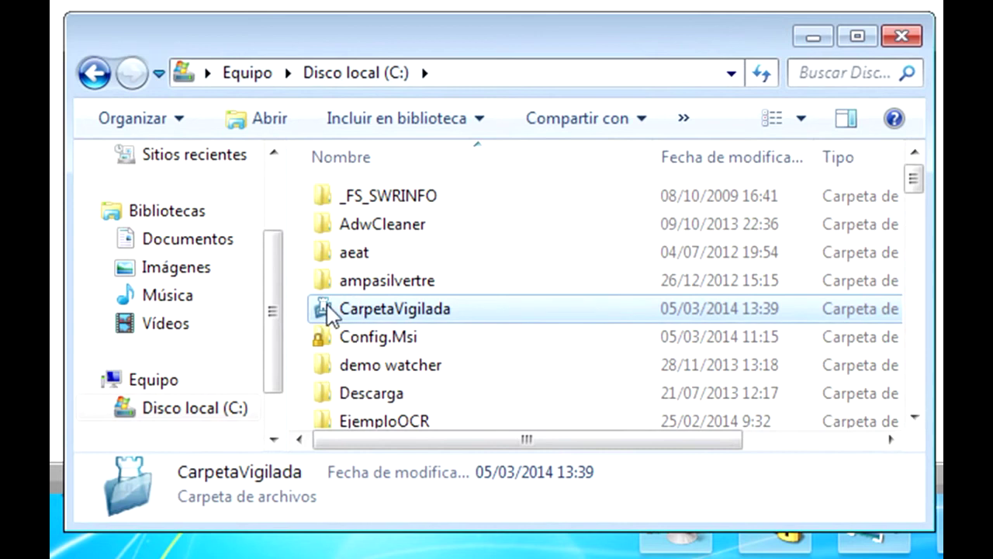
pyautogui.doubleClick(413, 309)
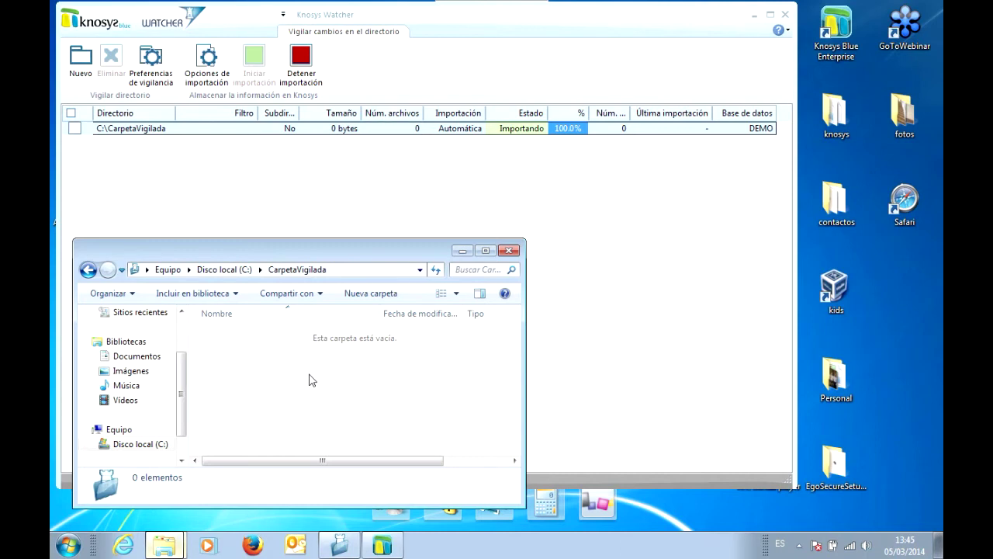
pyautogui.moveTo(163, 545)
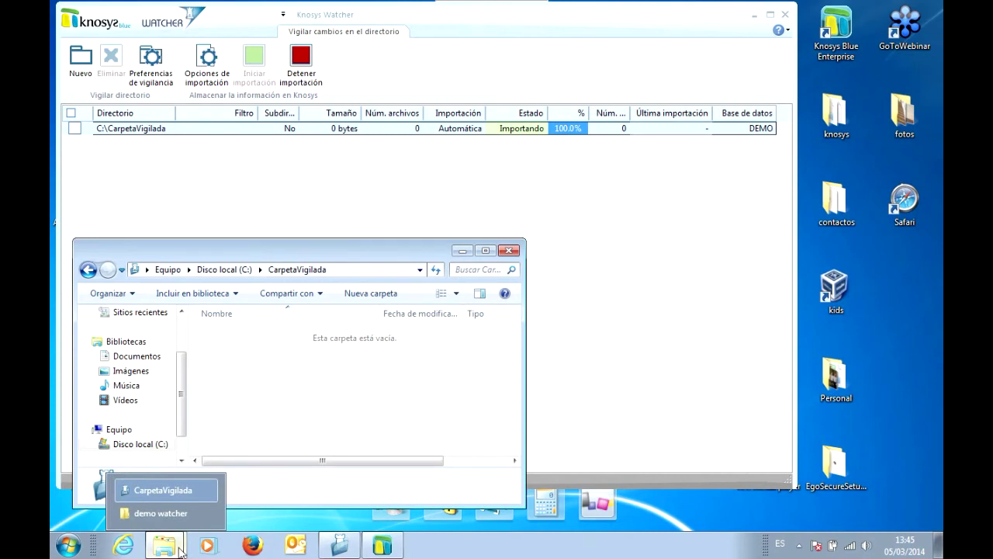
pyautogui.click(171, 520)
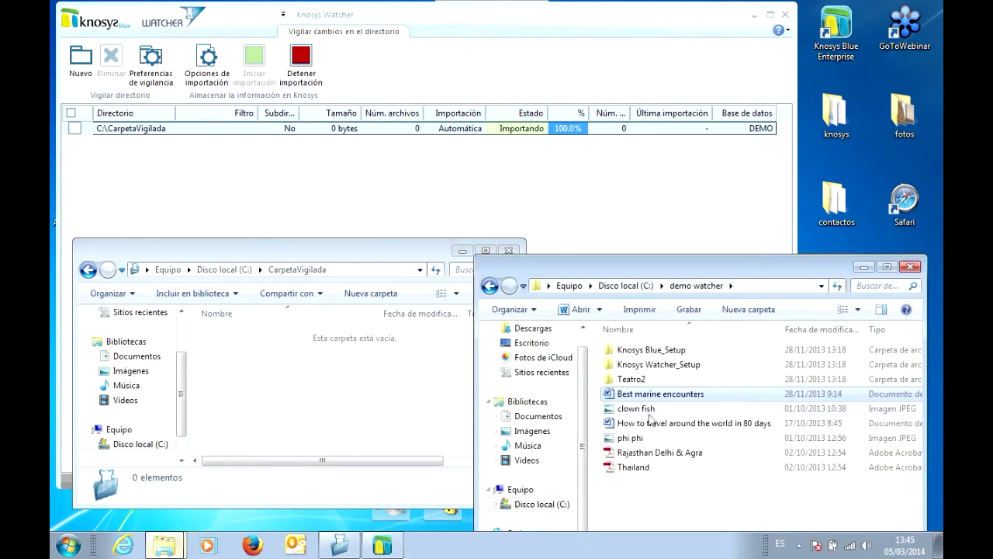
pyautogui.keyDown('shift'); pyautogui.click(650, 467); pyautogui.keyUp('shift')
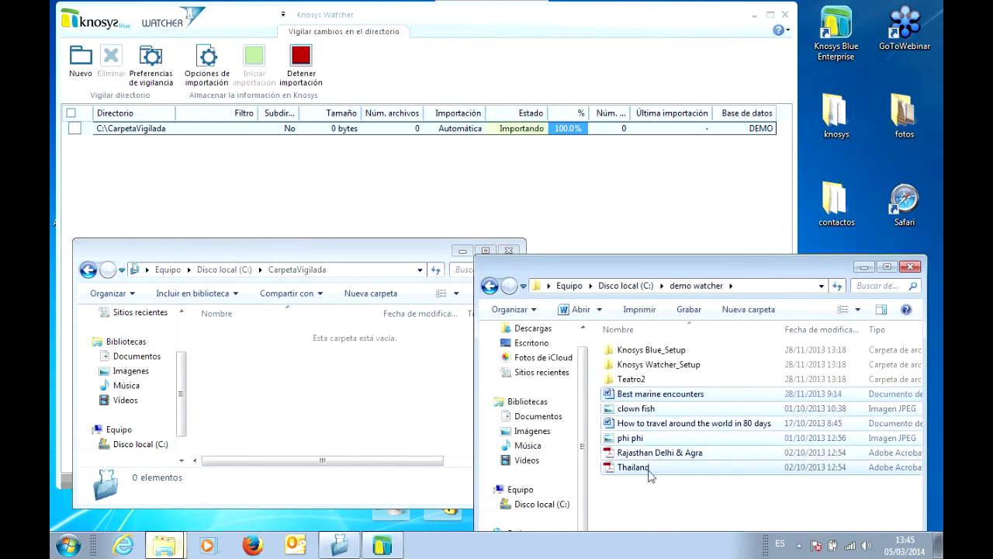
pyautogui.rightClick(642, 417)
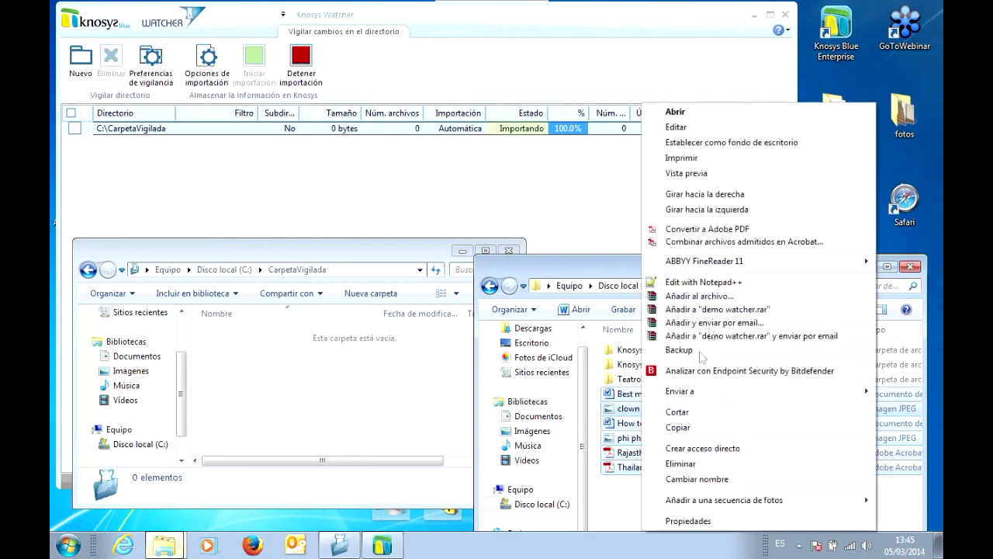
pyautogui.click(687, 427)
pyautogui.click(362, 376)
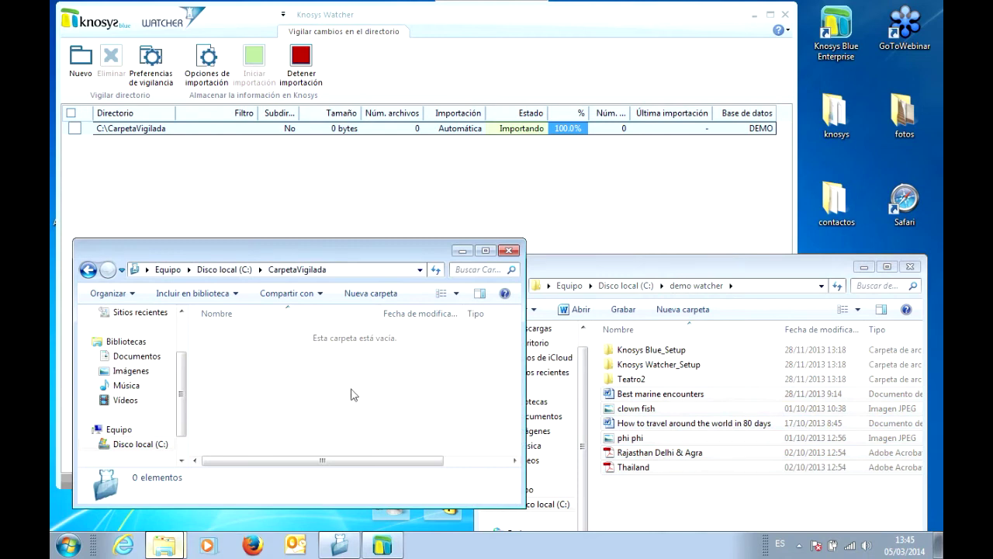
pyautogui.rightClick(348, 395)
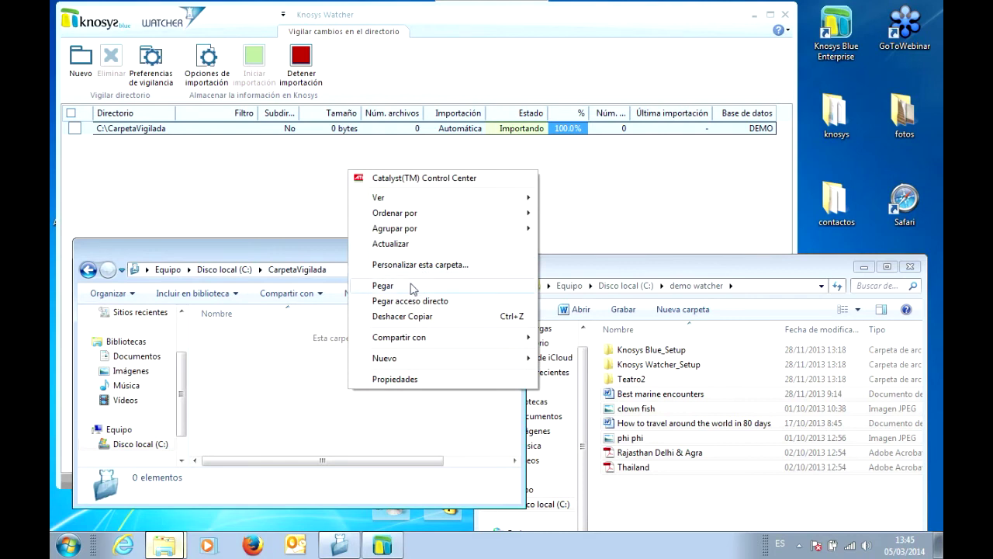
pyautogui.click(383, 285)
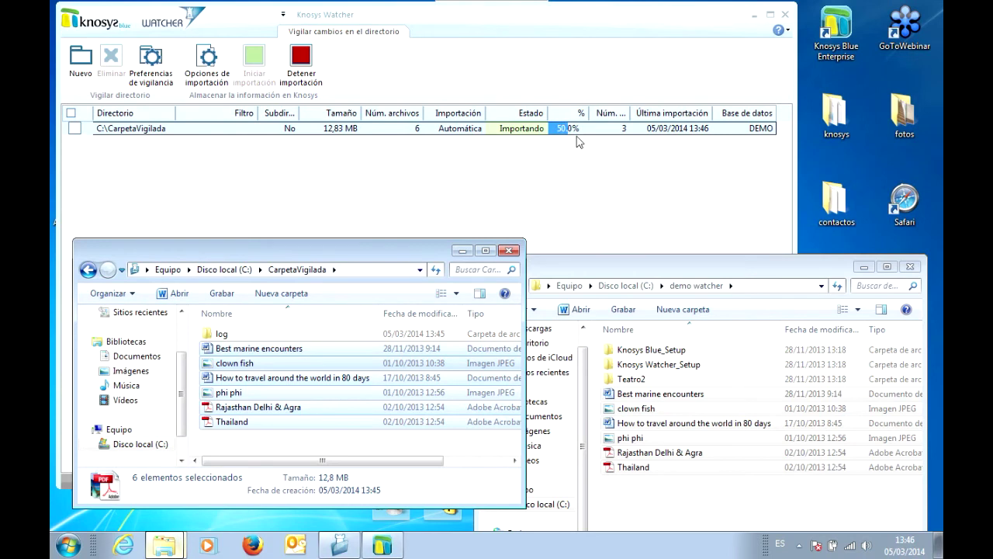
pyautogui.click(864, 267)
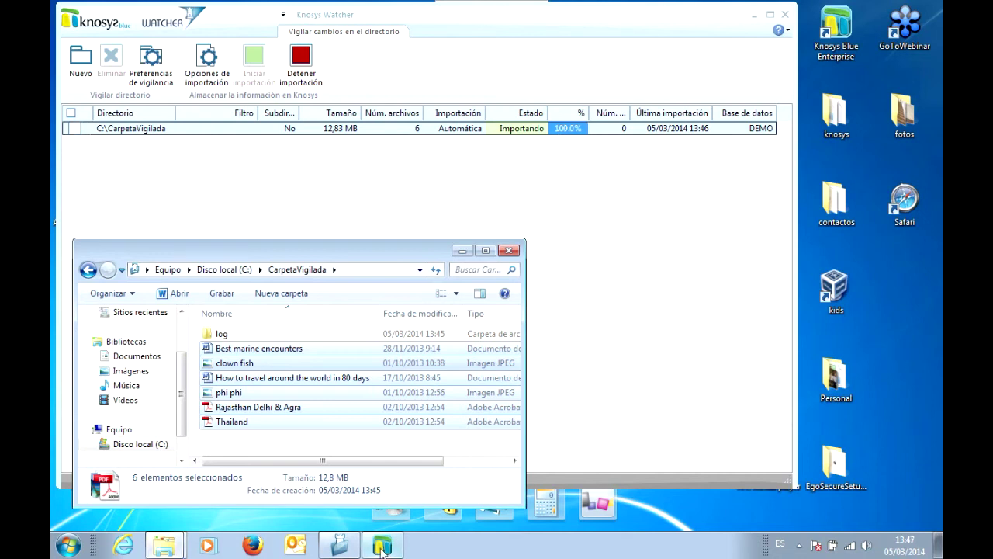
# Open DEMO in Knosys Blue, widen the OBJETO column, and view clown fish.jpg.
pyautogui.moveTo(381, 550)
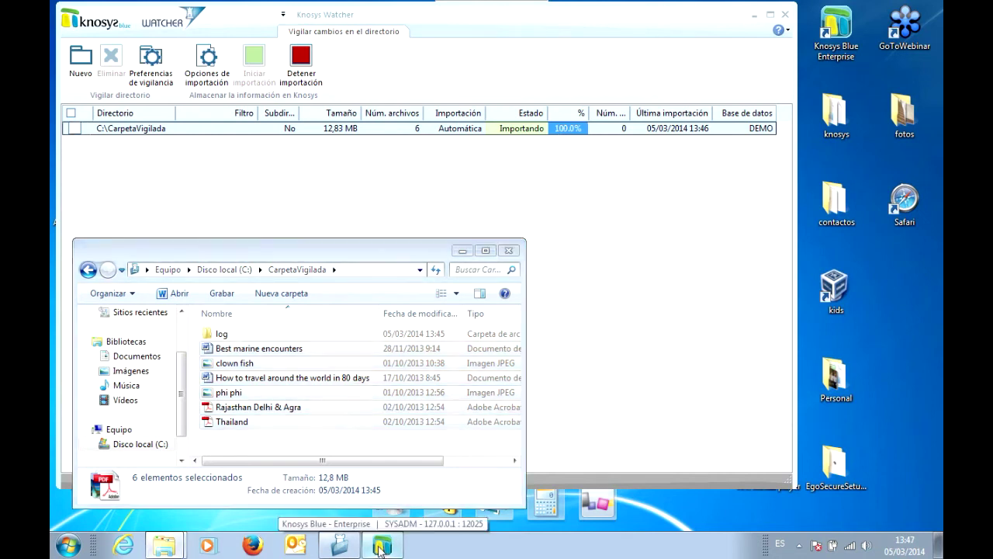
pyautogui.click(381, 551)
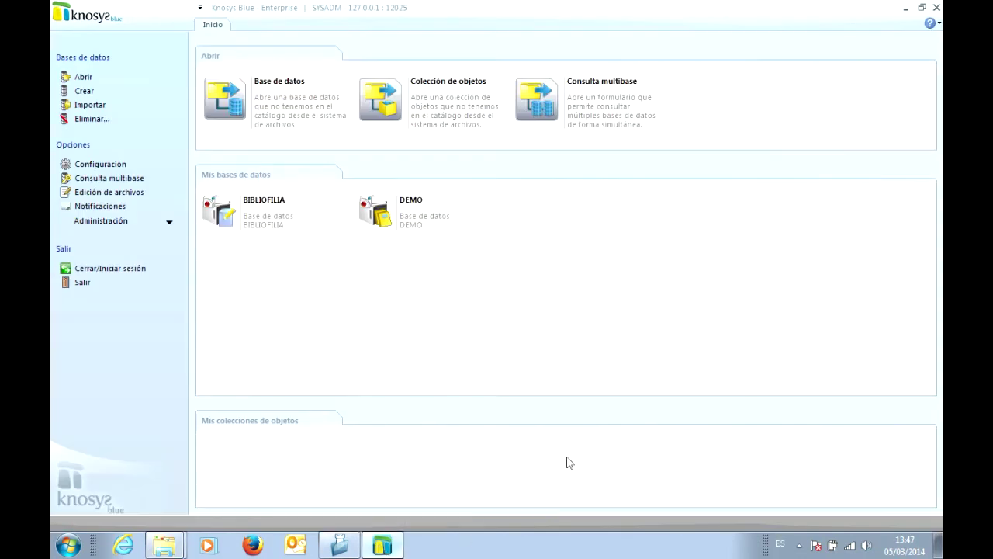
pyautogui.click(416, 223)
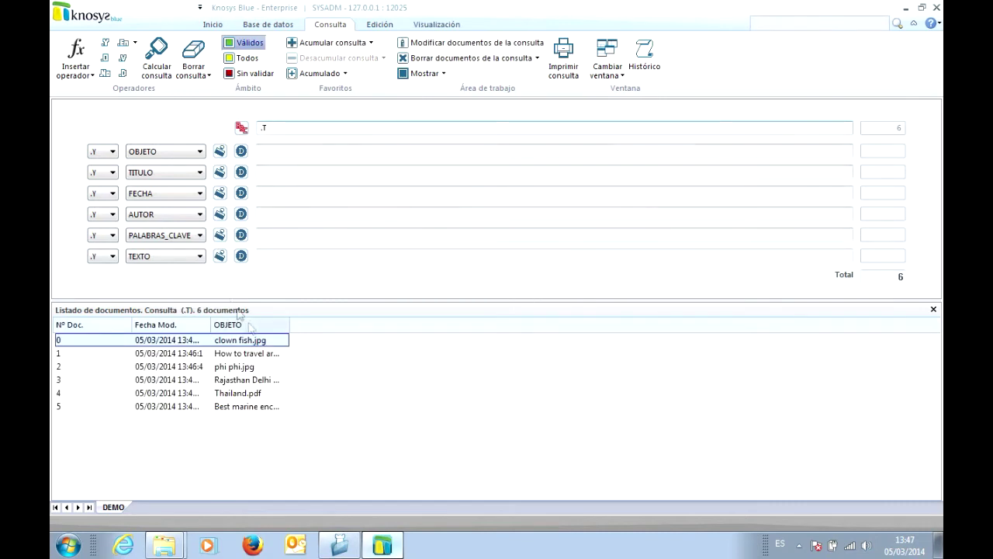
pyautogui.moveTo(292, 328); pyautogui.dragTo(369, 326)
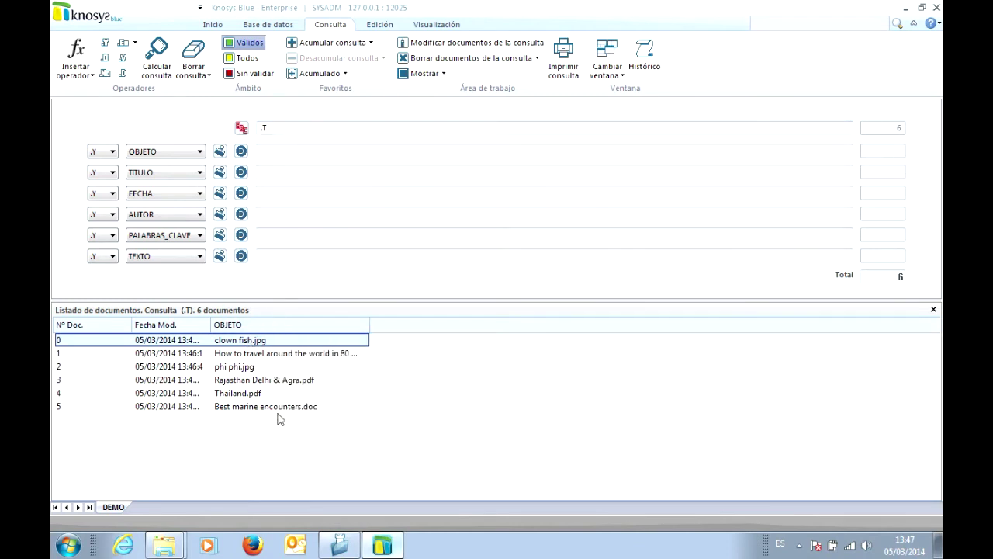
pyautogui.doubleClick(258, 343)
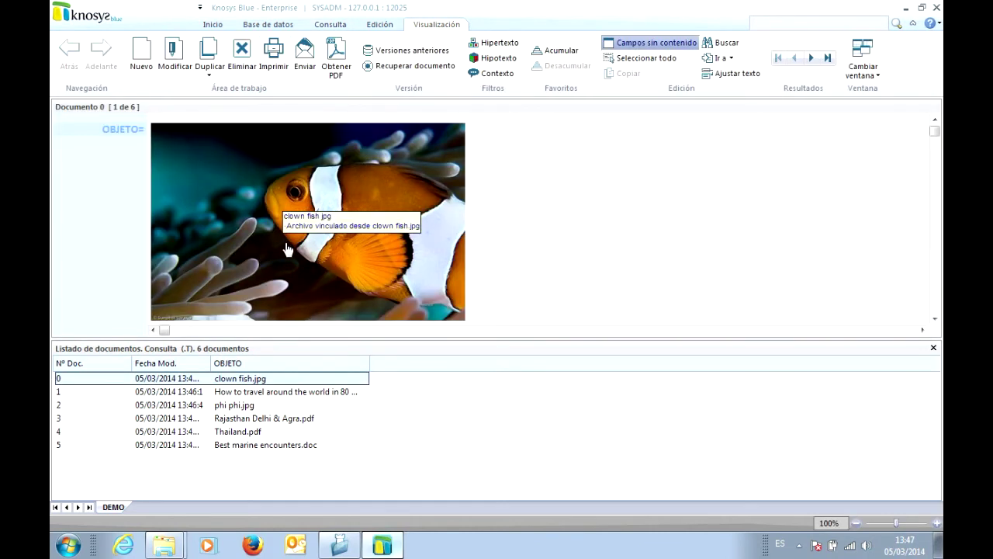
# View the How to travel around the world, phi phi.jpg and Rajasthan Delhi & Agra.pdf documents.
pyautogui.doubleClick(265, 395)
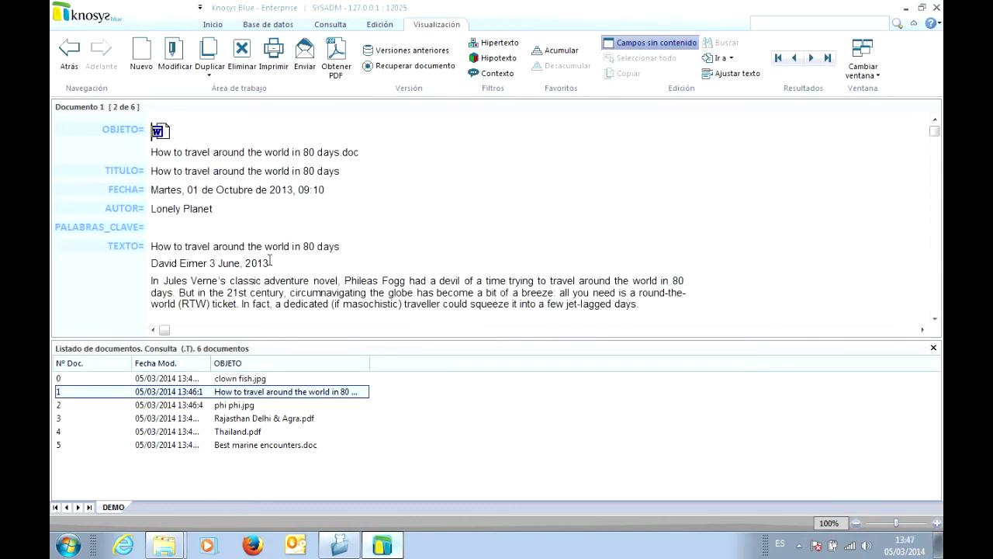
pyautogui.scroll(-8, 269, 260)
pyautogui.scroll(-10, 327, 287)
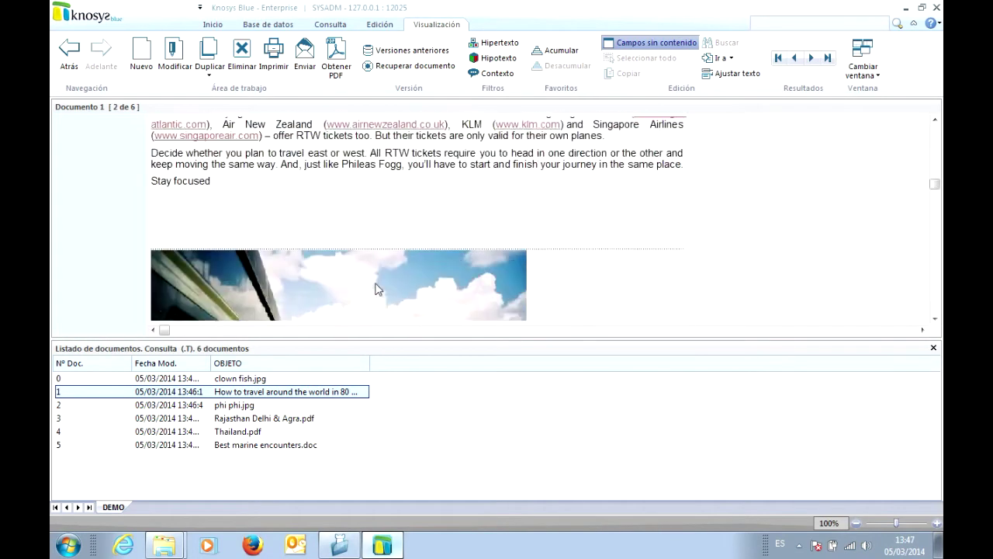
pyautogui.press('Down')
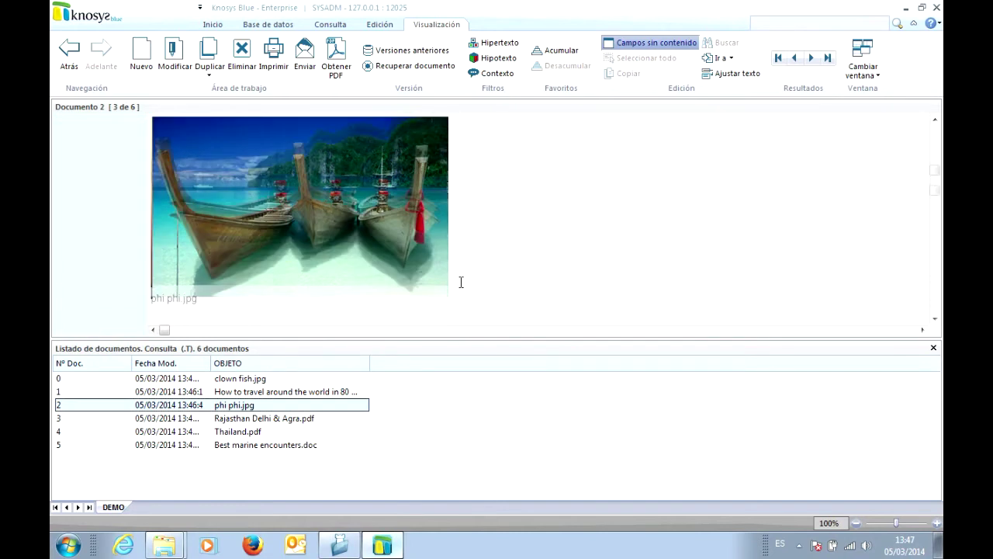
pyautogui.click(263, 419)
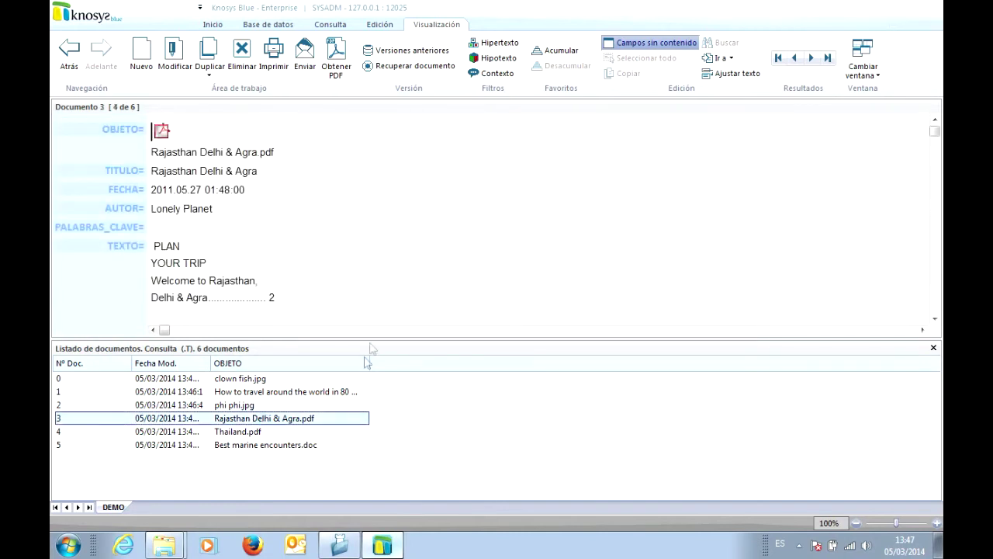
pyautogui.scroll(-6, 324, 275)
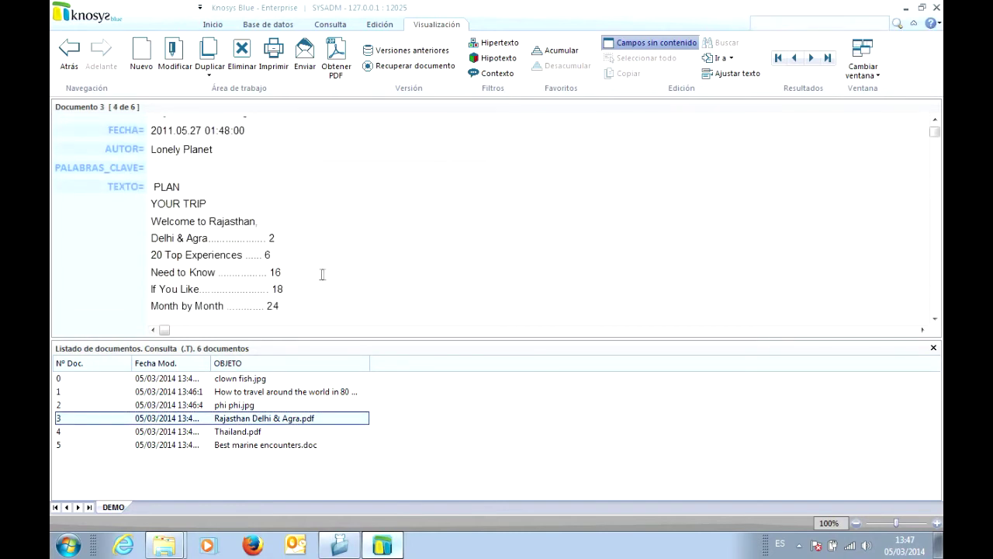
pyautogui.scroll(-3, 324, 281)
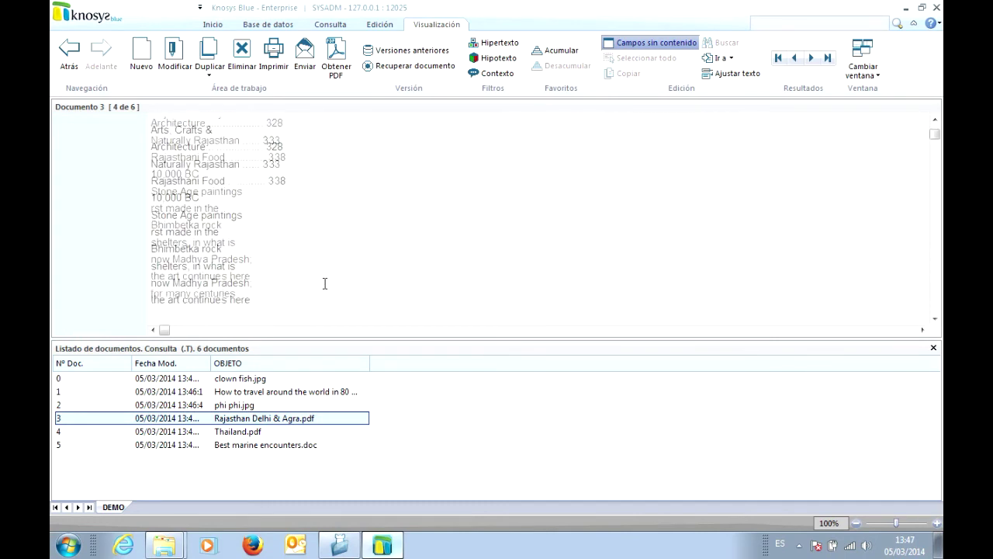
# View Thailand.pdf and Best marine encounters.doc, then return to Knosys Watcher.
pyautogui.click(242, 433)
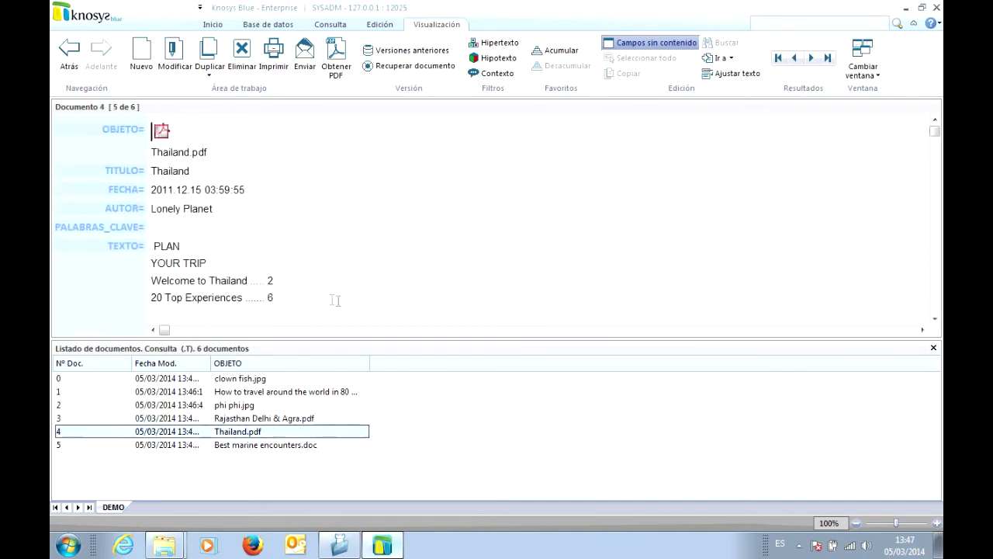
pyautogui.scroll(-7, 310, 266)
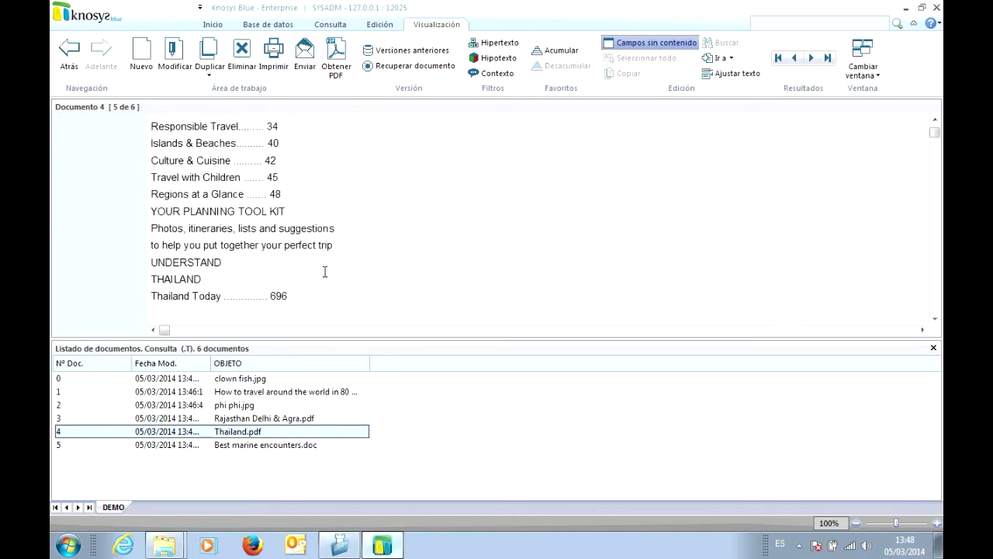
pyautogui.scroll(-2, 324, 281)
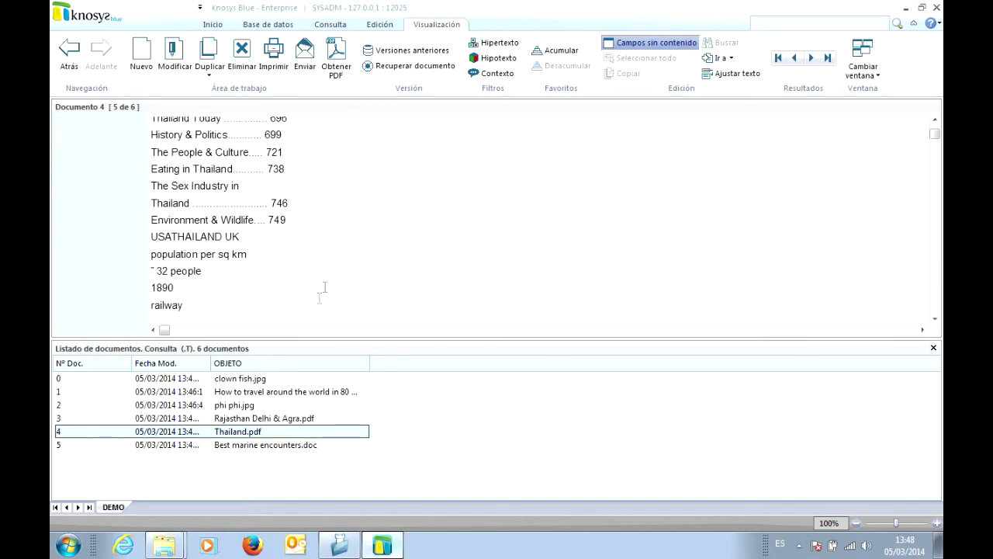
pyautogui.click(279, 452)
pyautogui.scroll(-5, 279, 194)
pyautogui.scroll(-8, 302, 217)
pyautogui.scroll(-4, 305, 231)
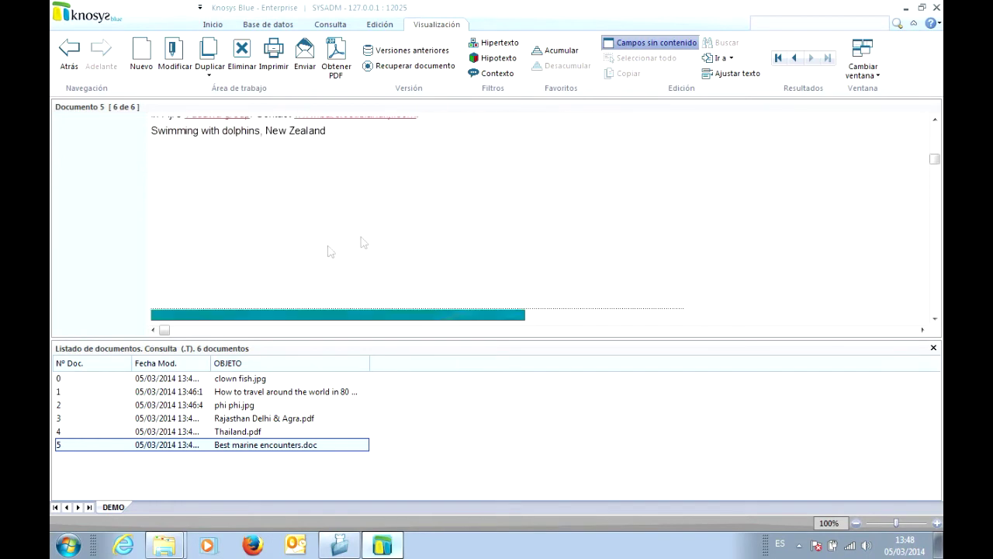
pyautogui.scroll(4, 363, 242)
pyautogui.click(331, 25)
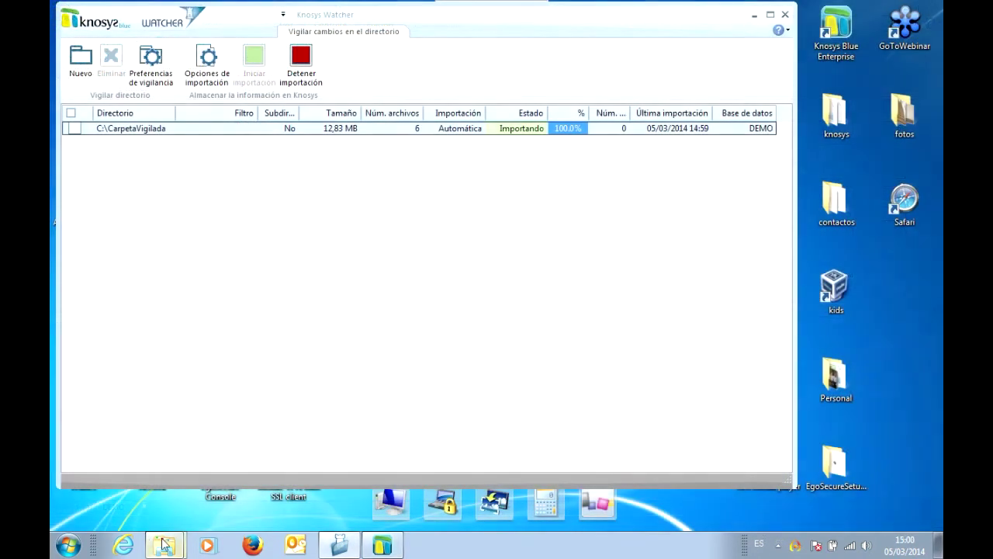
# Copy the Informe anual document from the demo watcher folder.
pyautogui.moveTo(163, 544)
pyautogui.click(159, 486)
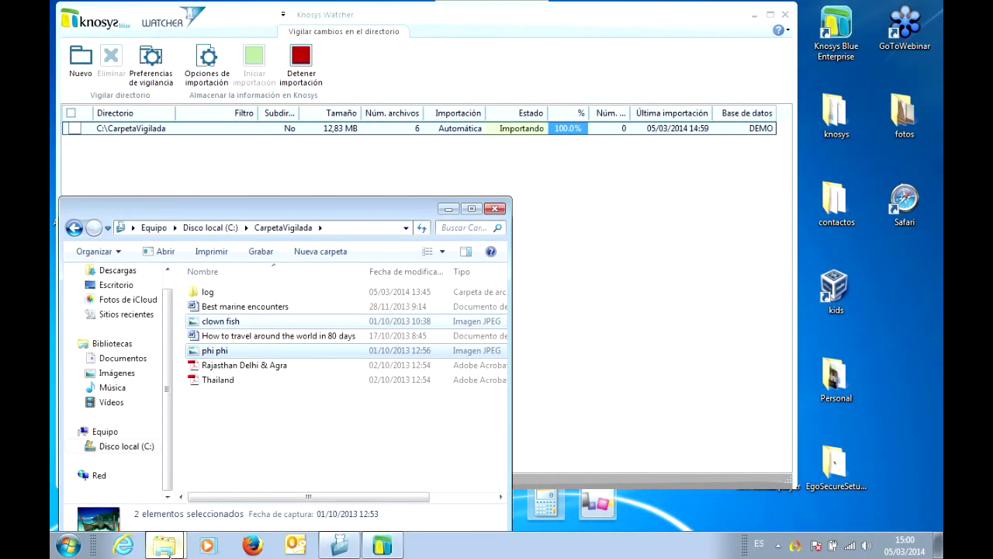
pyautogui.click(166, 512)
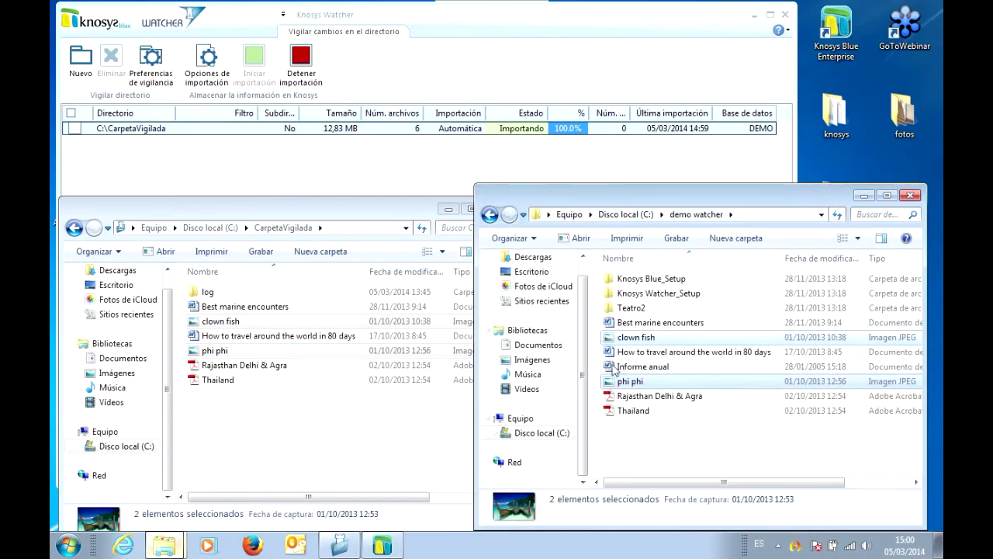
pyautogui.click(665, 368)
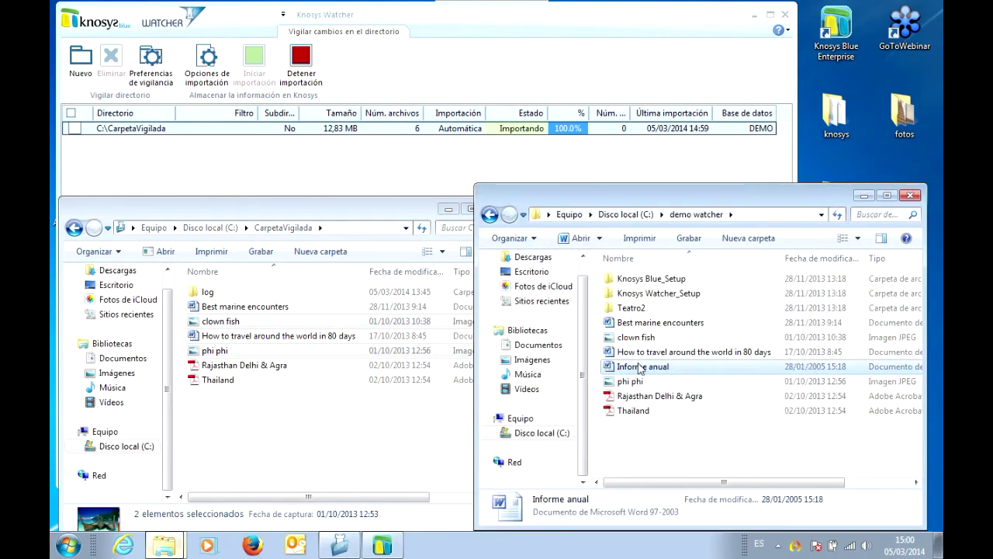
pyautogui.rightClick(640, 369)
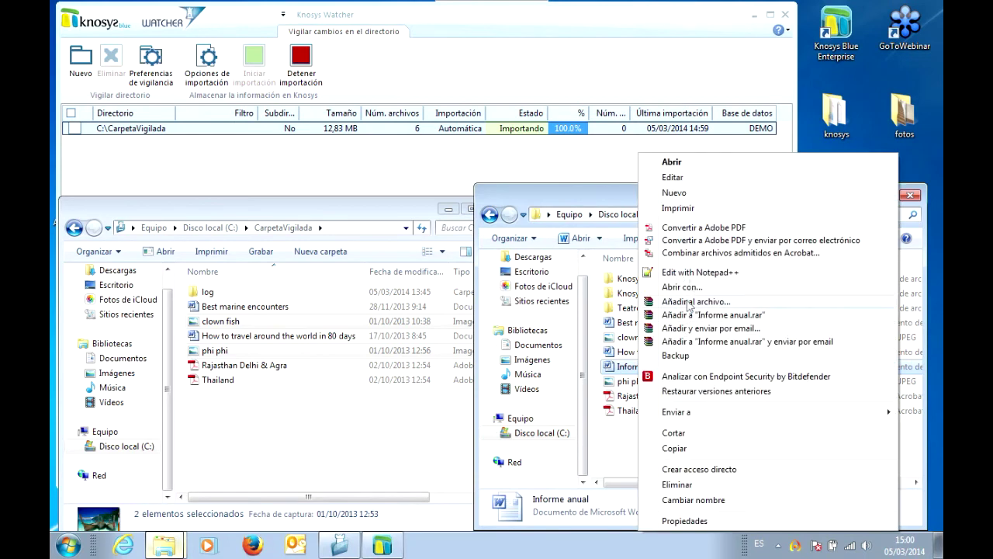
pyautogui.click(699, 455)
# Paste the Informe anual copy into the CarpetaVigilada folder.
pyautogui.click(313, 431)
pyautogui.rightClick(294, 421)
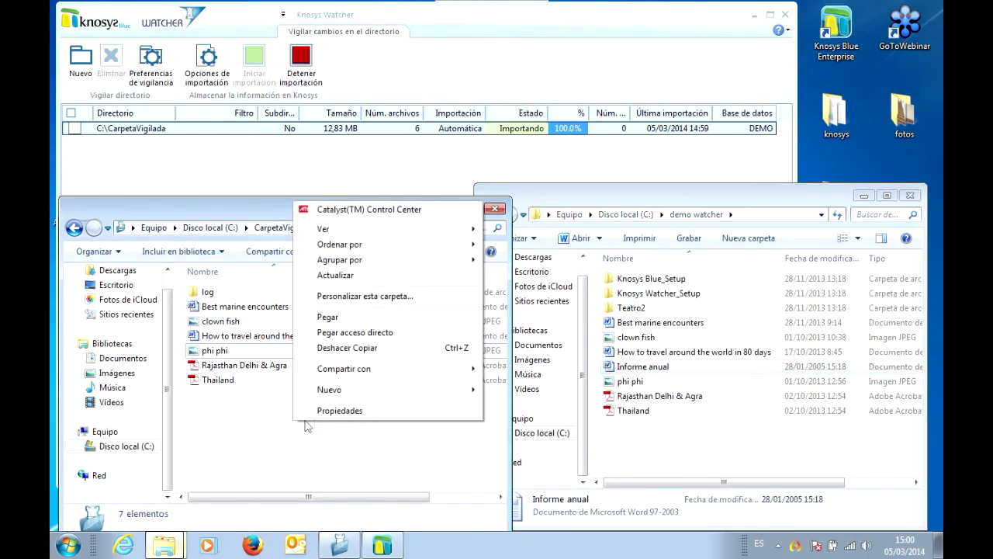
pyautogui.click(335, 316)
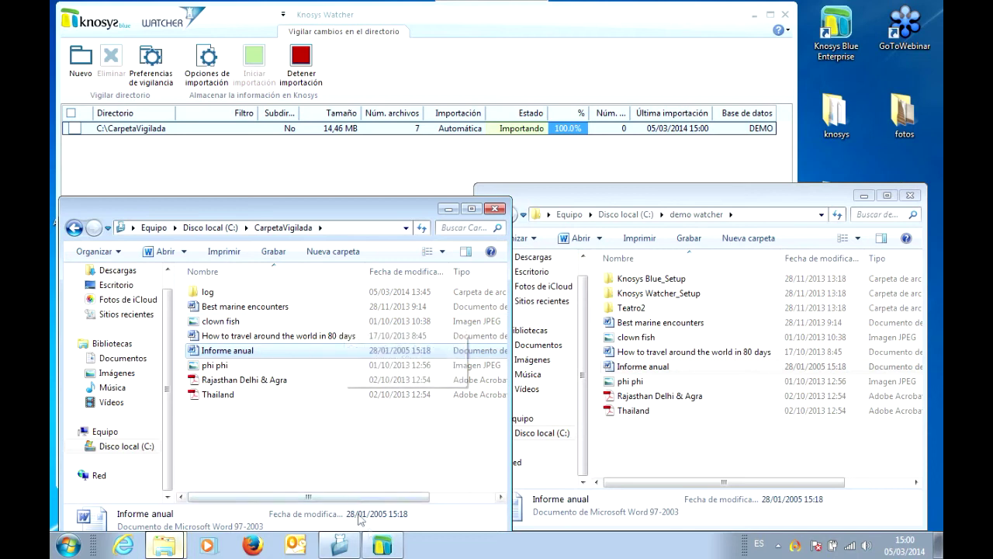
pyautogui.click(388, 547)
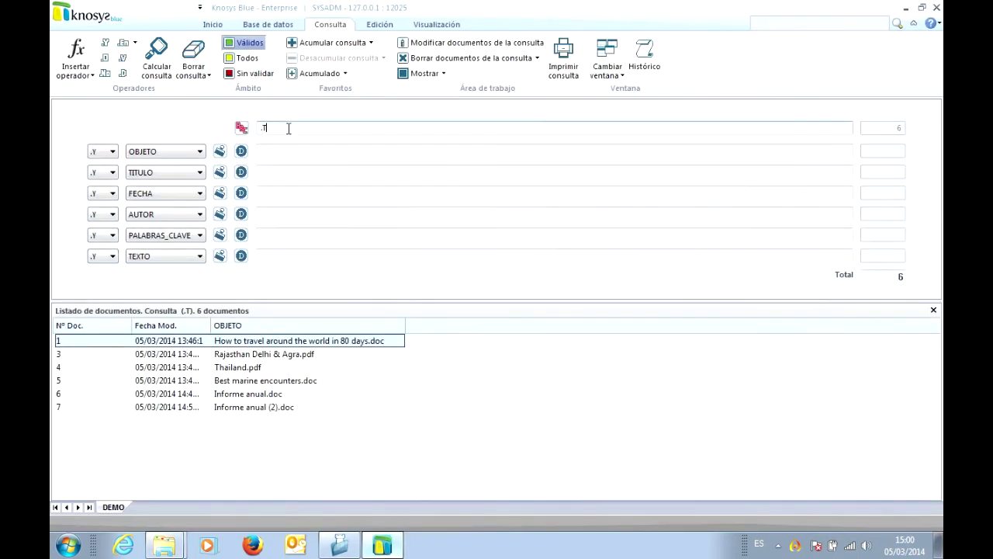
# Rerun the .T query and view the newly imported Informe anual.doc in row 10.
pyautogui.press('Return')
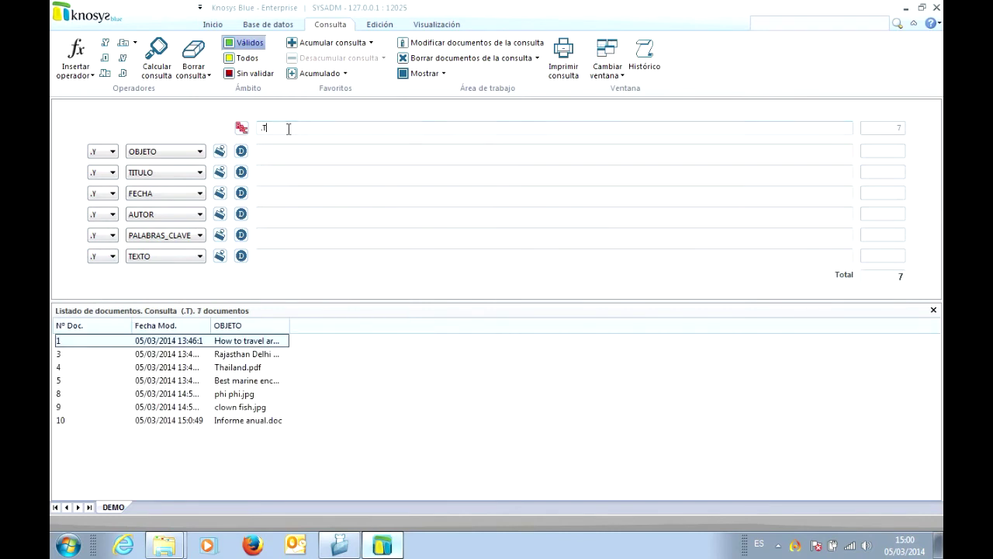
pyautogui.doubleClick(259, 420)
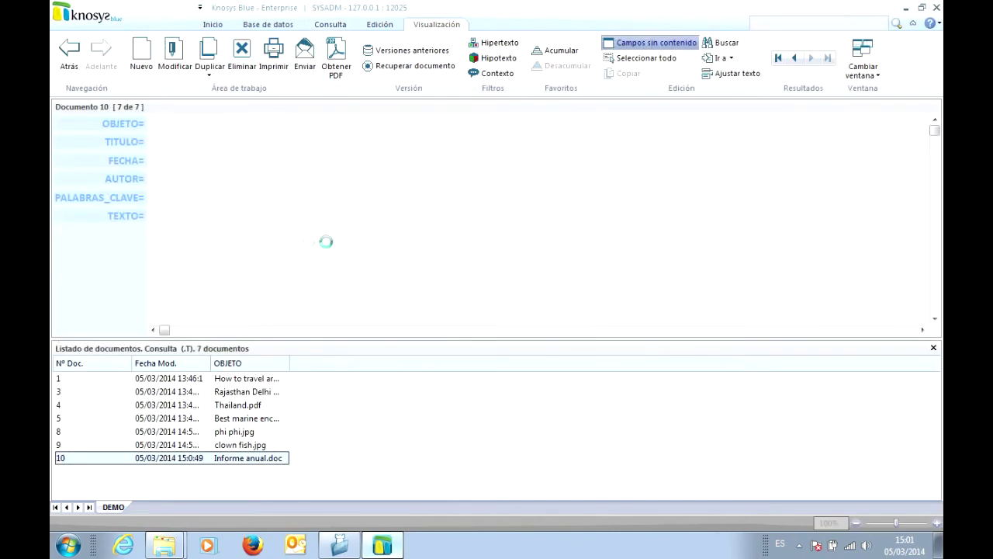
pyautogui.scroll(-5, 327, 230)
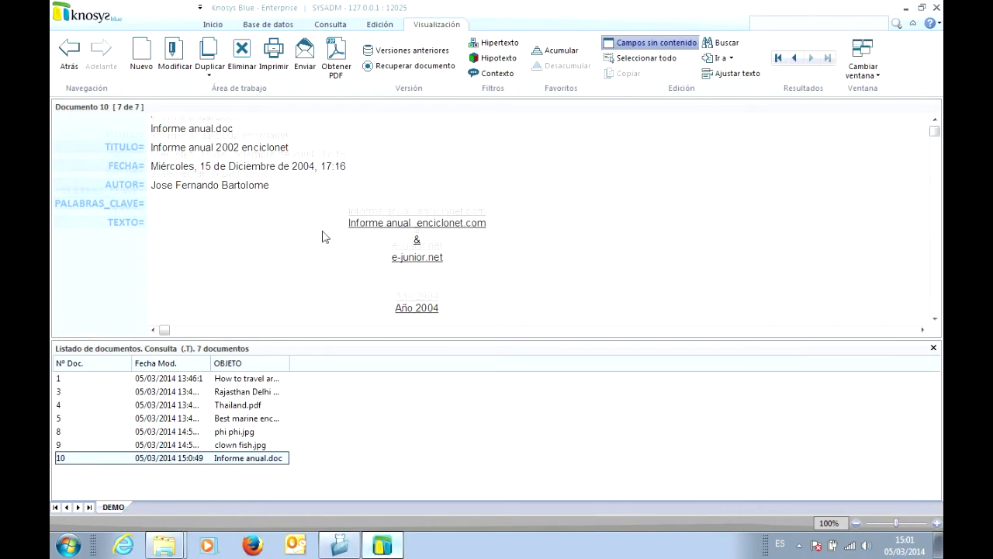
pyautogui.scroll(-3, 329, 229)
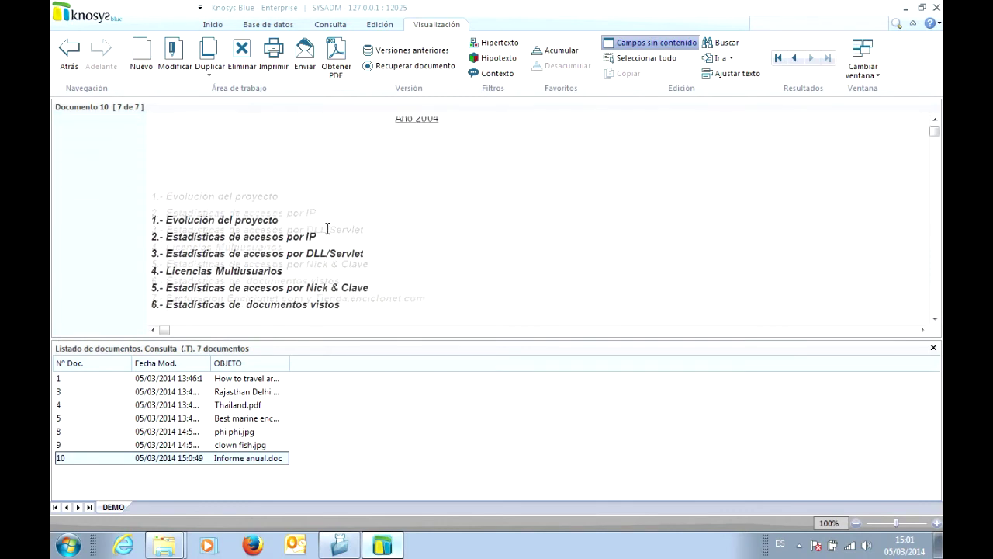
pyautogui.scroll(2, 334, 225)
pyautogui.scroll(6, 333, 225)
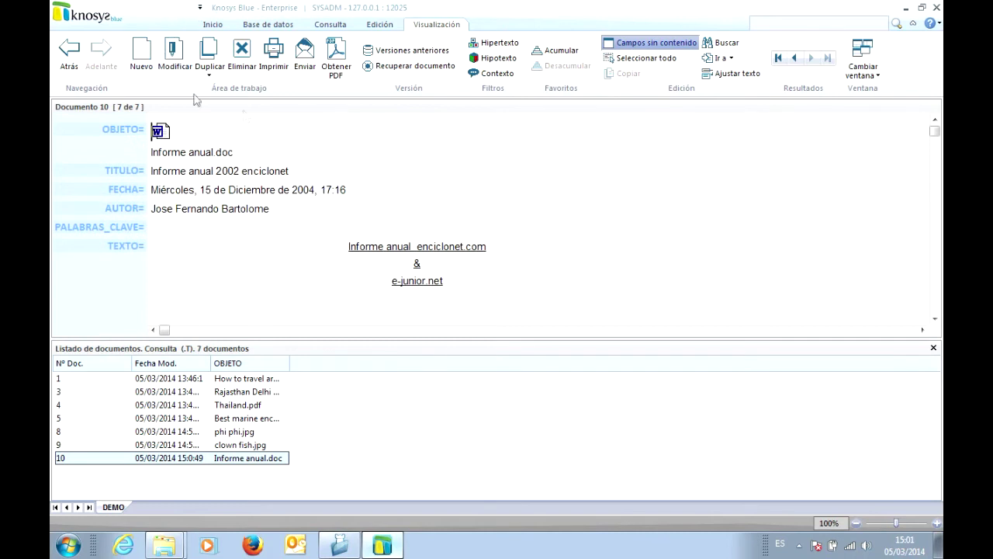
pyautogui.click(906, 8)
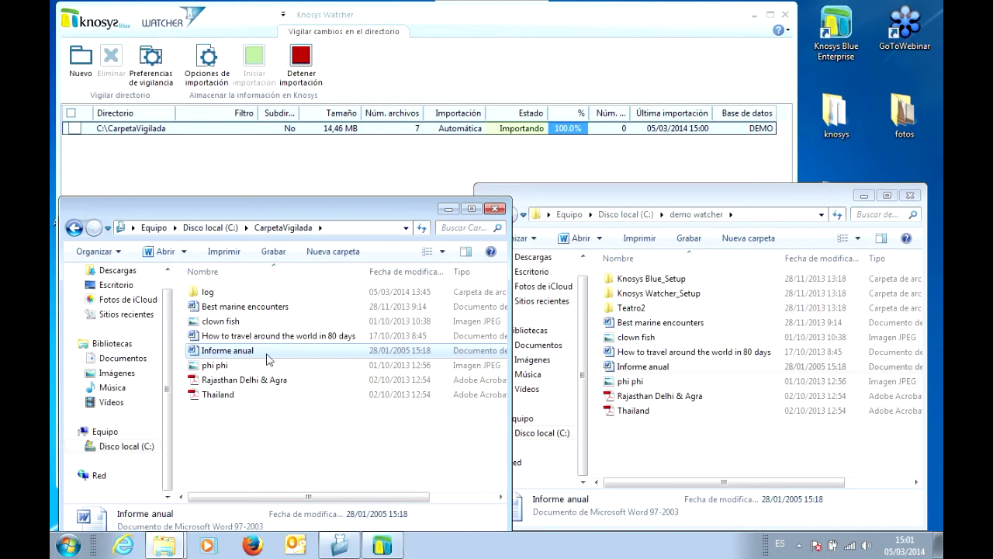
# Open the Informe anual document from CarpetaVigilada in Word.
pyautogui.click(246, 337)
pyautogui.click(248, 351)
pyautogui.doubleClick(234, 353)
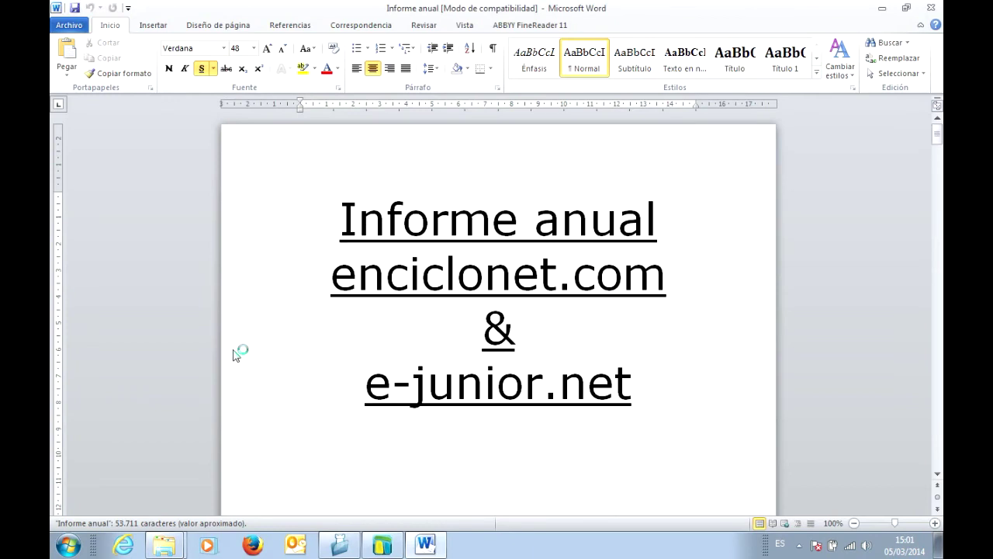
# Change Año 2004 to Año 2014, then close the document, saving the changes.
pyautogui.scroll(-5, 449, 326)
pyautogui.moveTo(550, 342)
pyautogui.mouseDown()
pyautogui.moveTo(574, 338)
pyautogui.moveTo(568, 350)
pyautogui.mouseUp()
pyautogui.write('14')
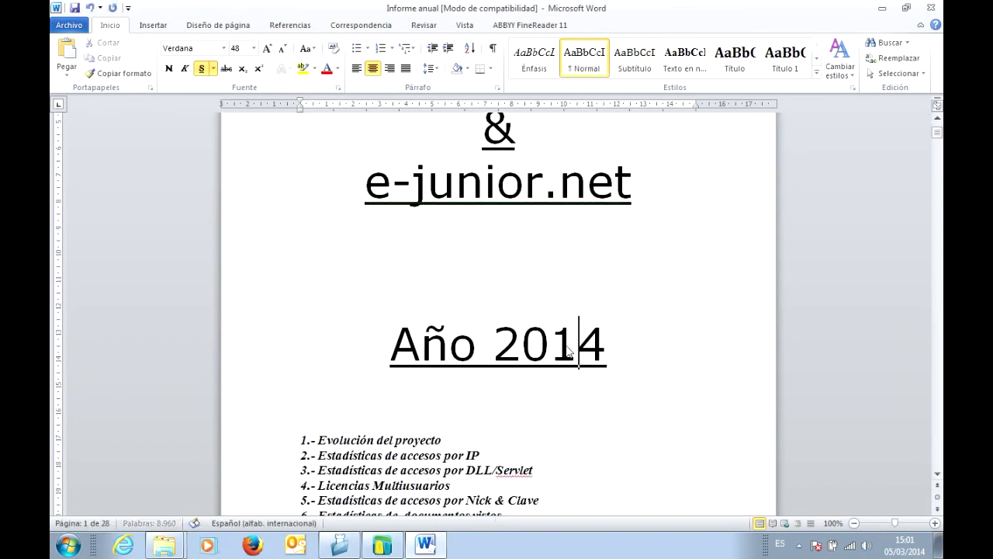
pyautogui.click(930, 8)
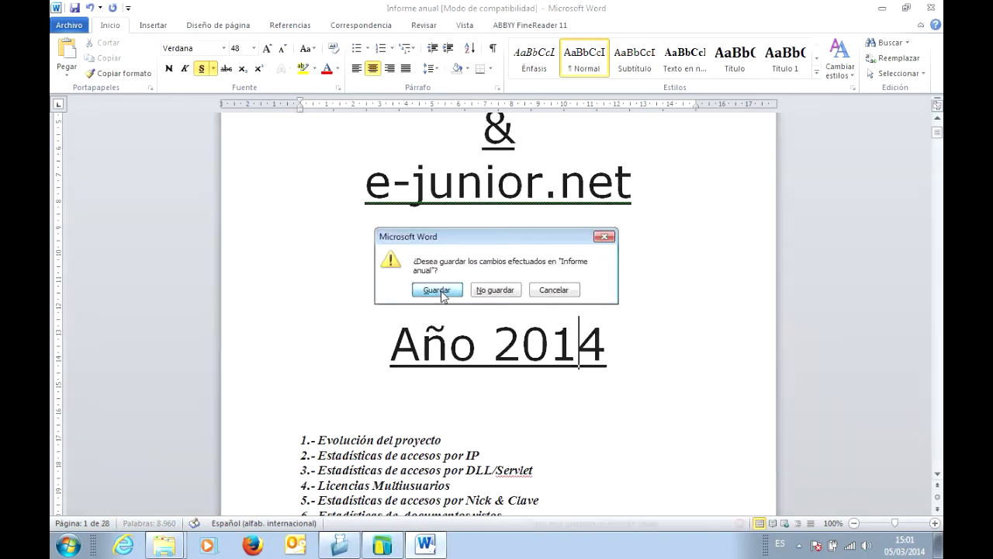
pyautogui.click(439, 291)
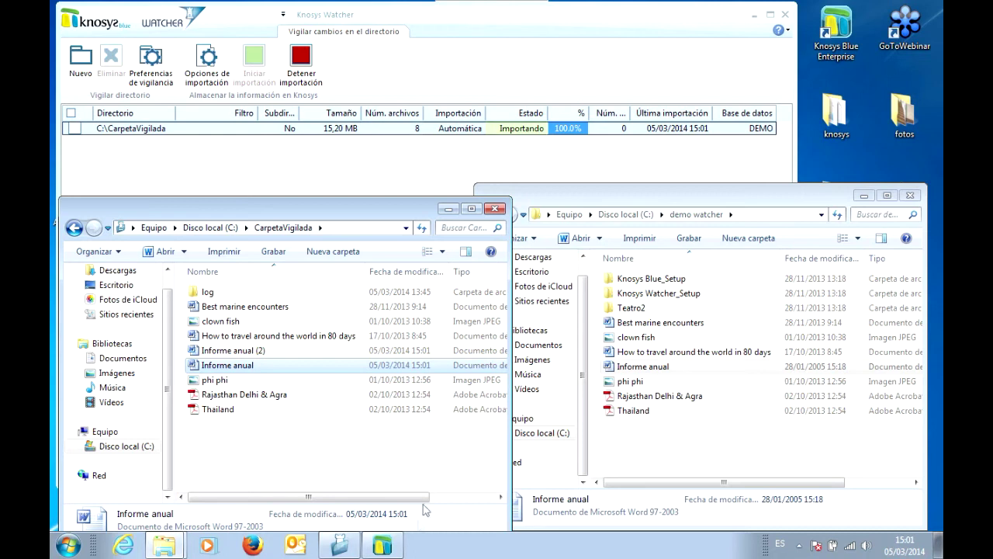
pyautogui.click(384, 546)
# Rerun the .T query and view document 11 to confirm it reads Año 2014.
pyautogui.press('Return')
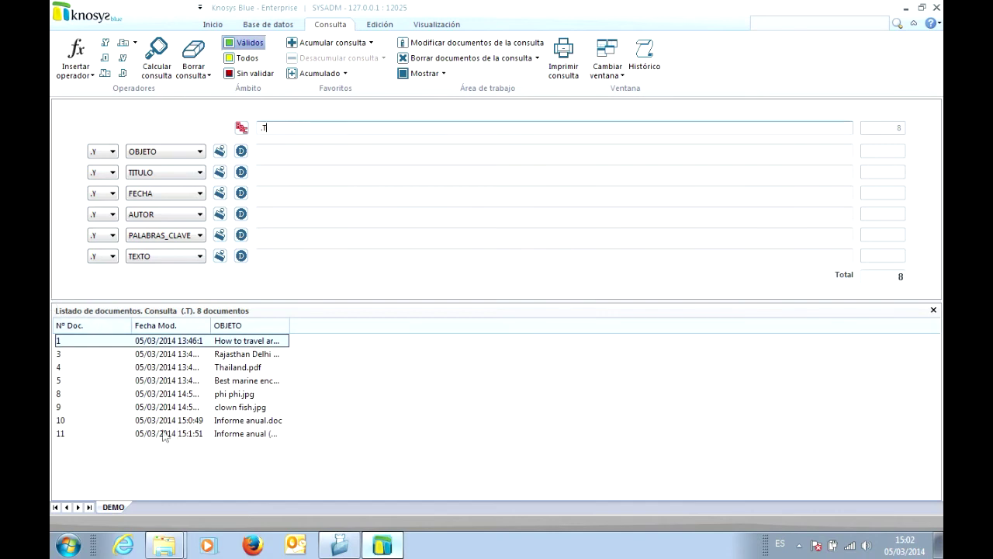
pyautogui.click(165, 433)
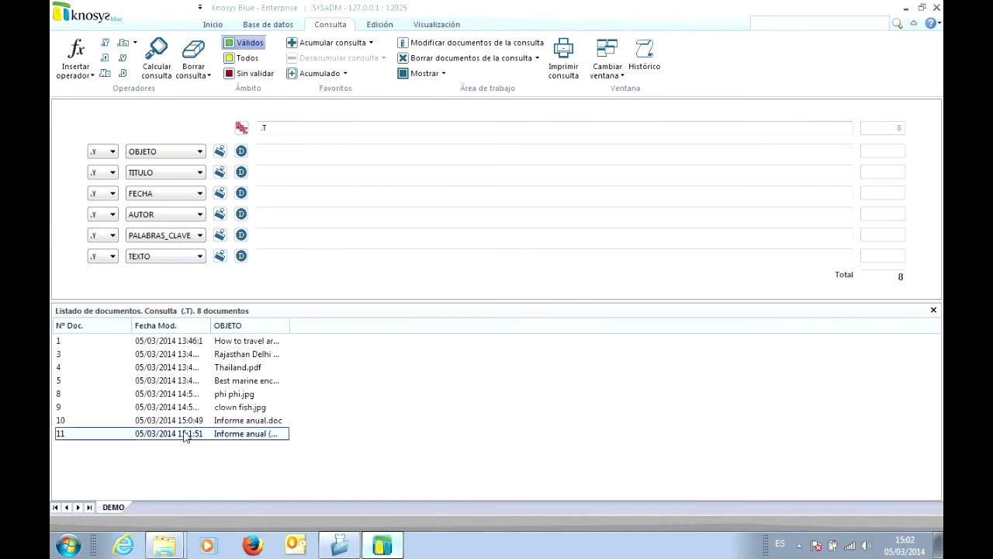
pyautogui.doubleClick(248, 434)
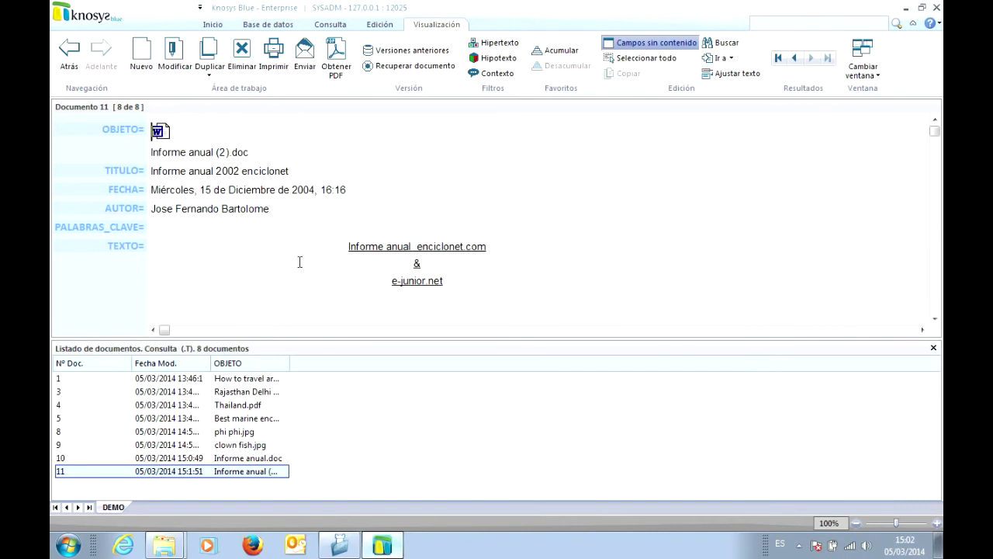
pyautogui.scroll(-1, 345, 259)
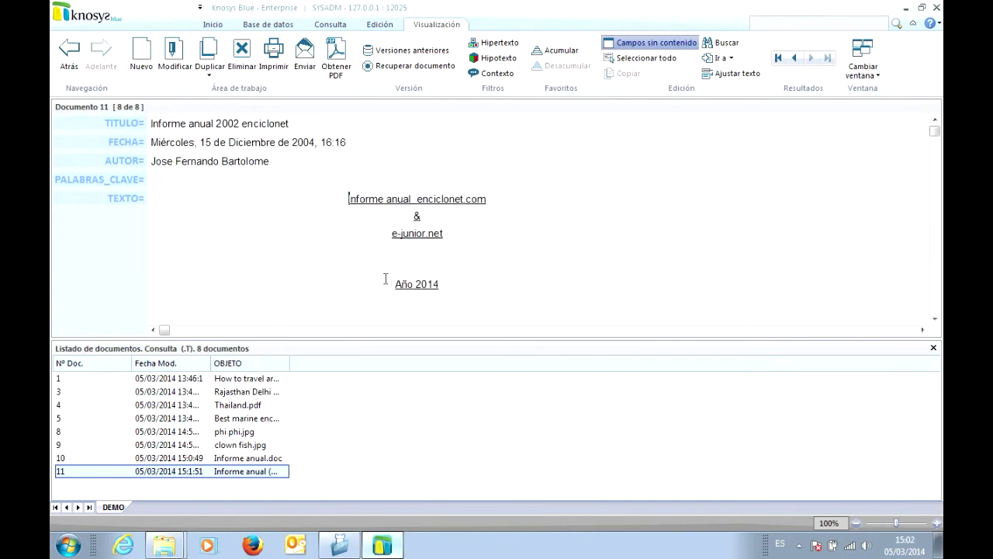
pyautogui.moveTo(386, 279); pyautogui.dragTo(457, 287)
pyautogui.scroll(-5, 517, 276)
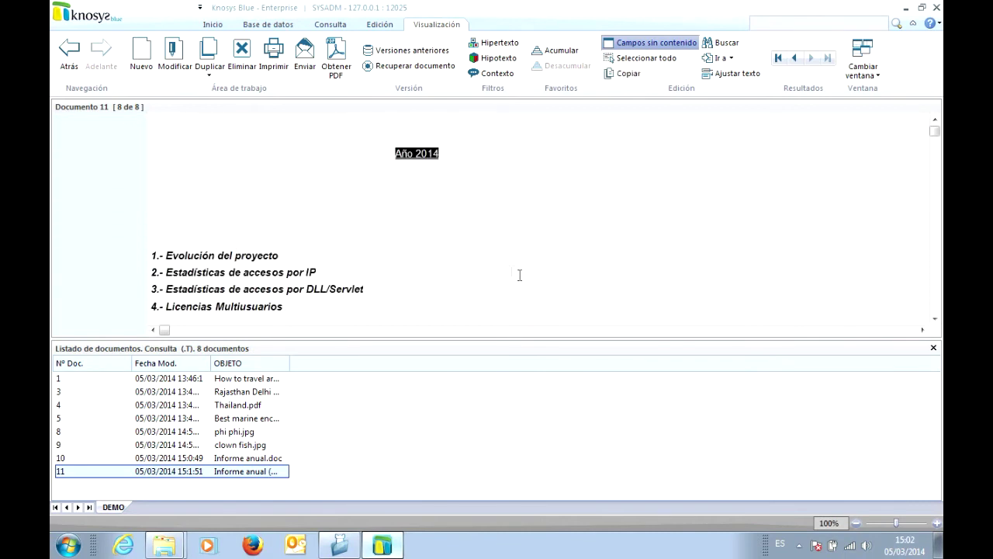
pyautogui.scroll(6, 489, 265)
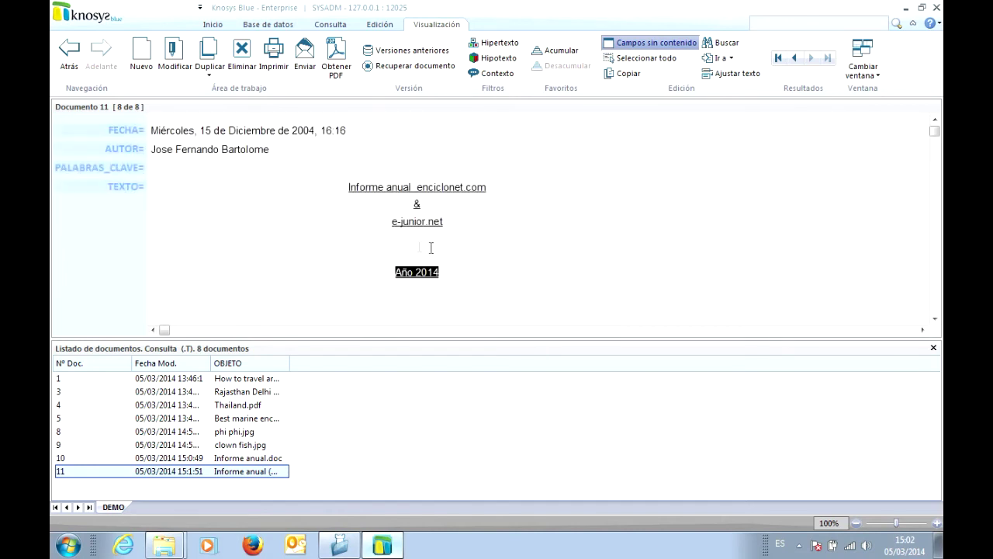
# Clear the query on the Consulta form and minimize Knosys Blue.
pyautogui.click(330, 24)
pyautogui.press('BackSpace')
pyautogui.press('BackSpace')
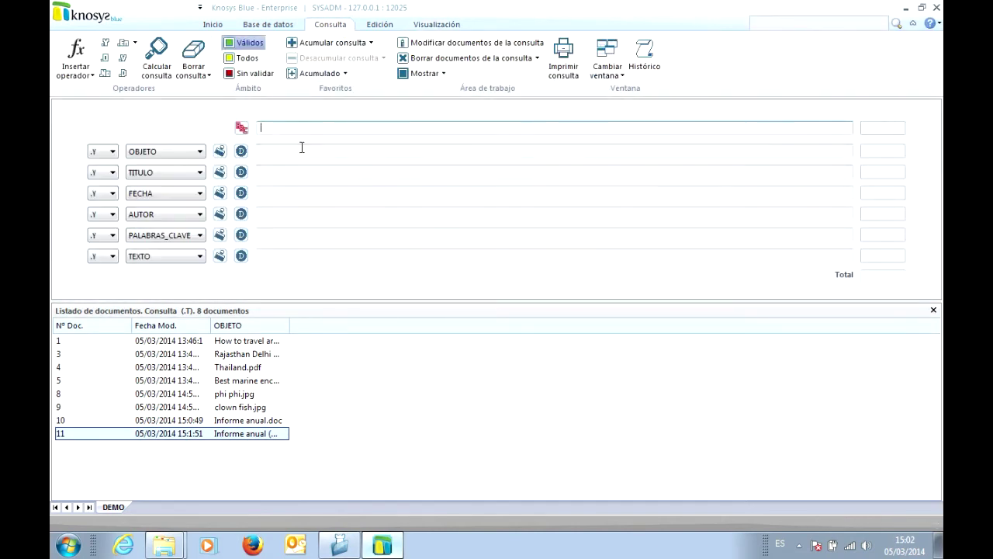
pyautogui.click(913, 7)
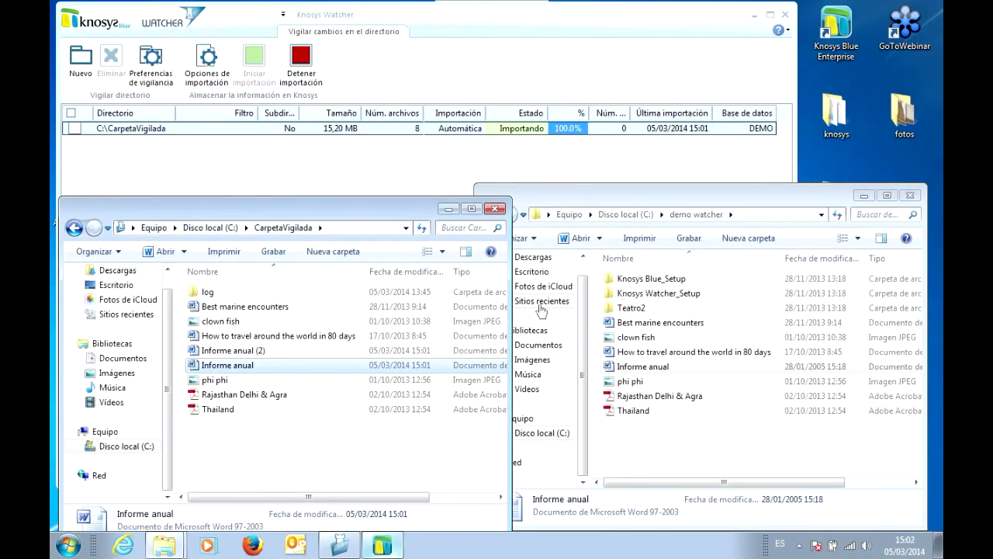
# Delete the phi phi and clown fish images from CarpetaVigilada, confirming the Recycle Bin prompt.
pyautogui.click(912, 195)
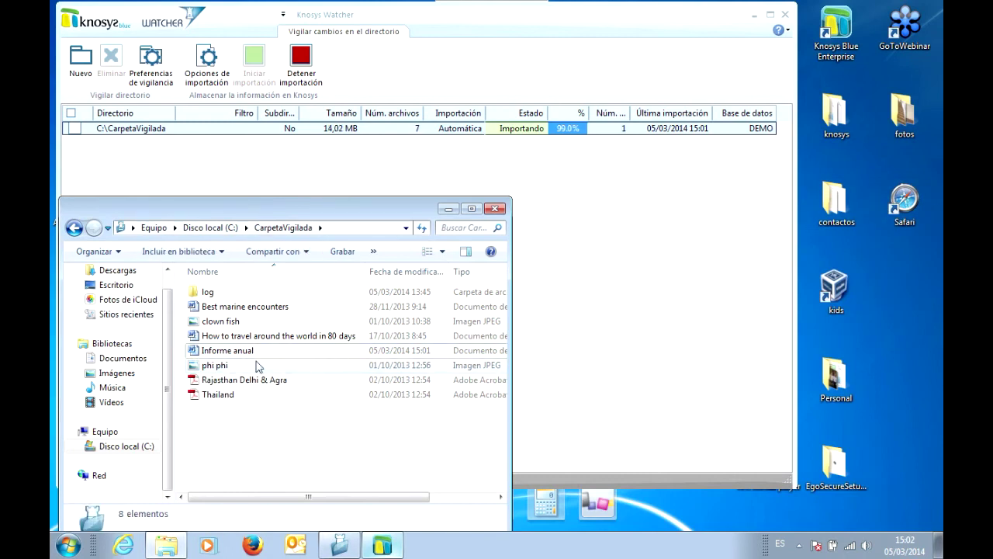
pyautogui.click(229, 369)
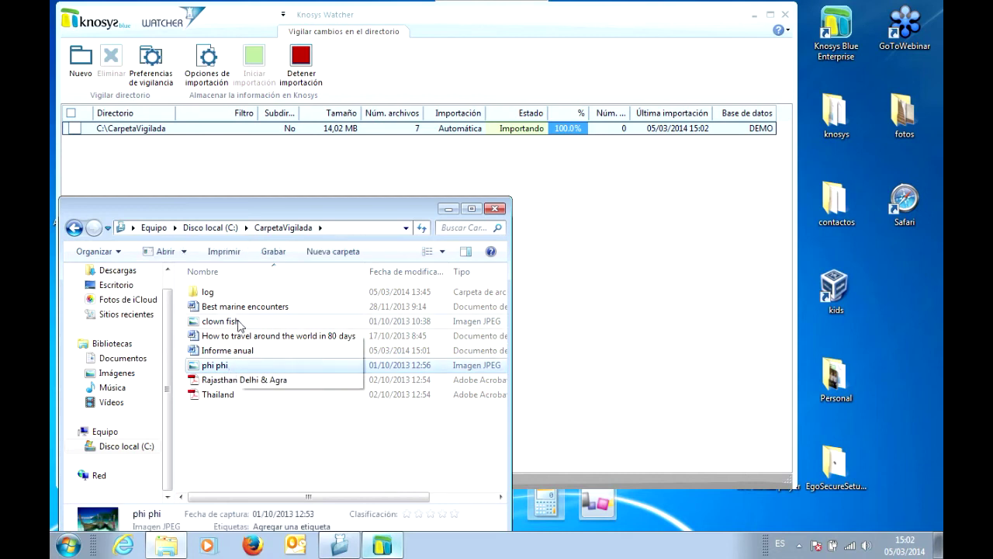
pyautogui.keyDown('ctrl'); pyautogui.click(237, 322); pyautogui.keyUp('ctrl')
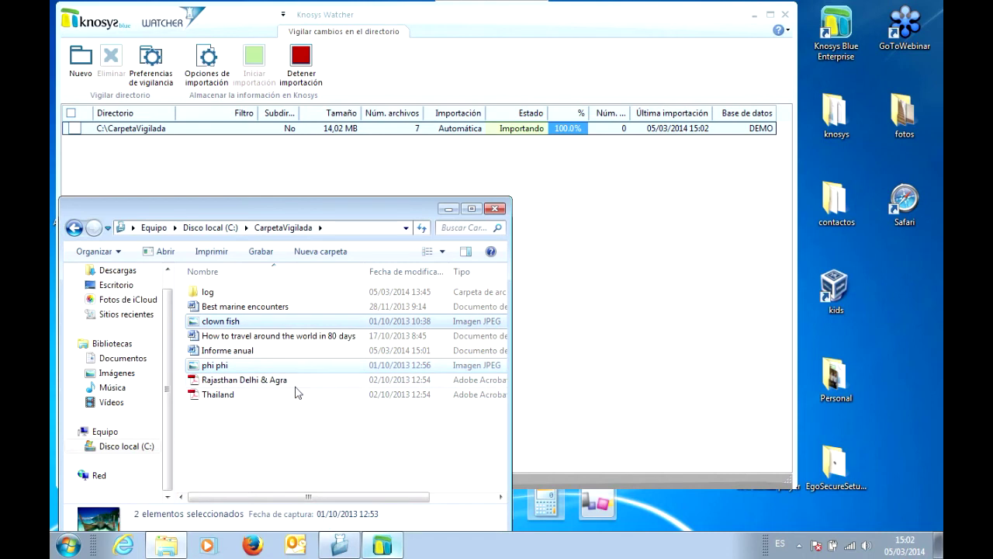
pyautogui.press('Delete')
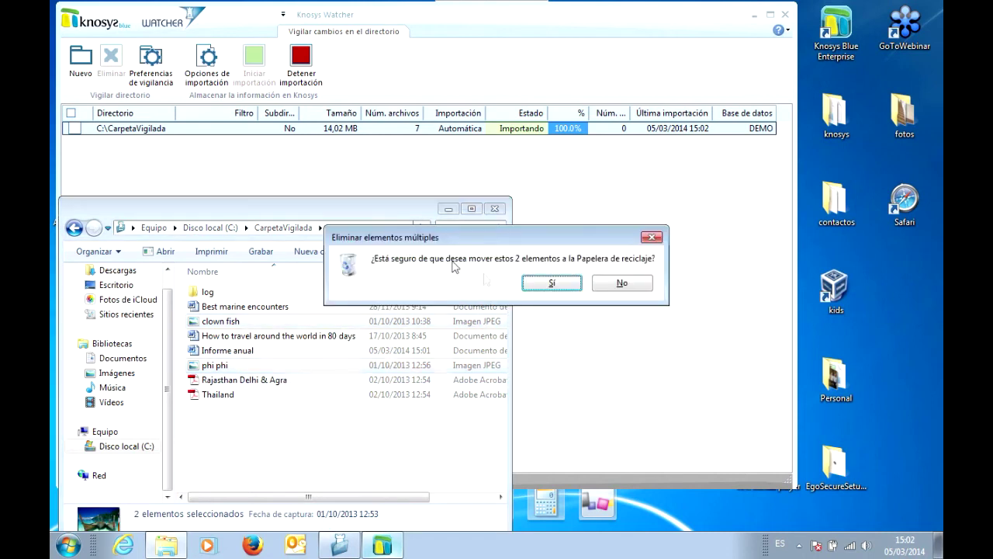
pyautogui.click(548, 284)
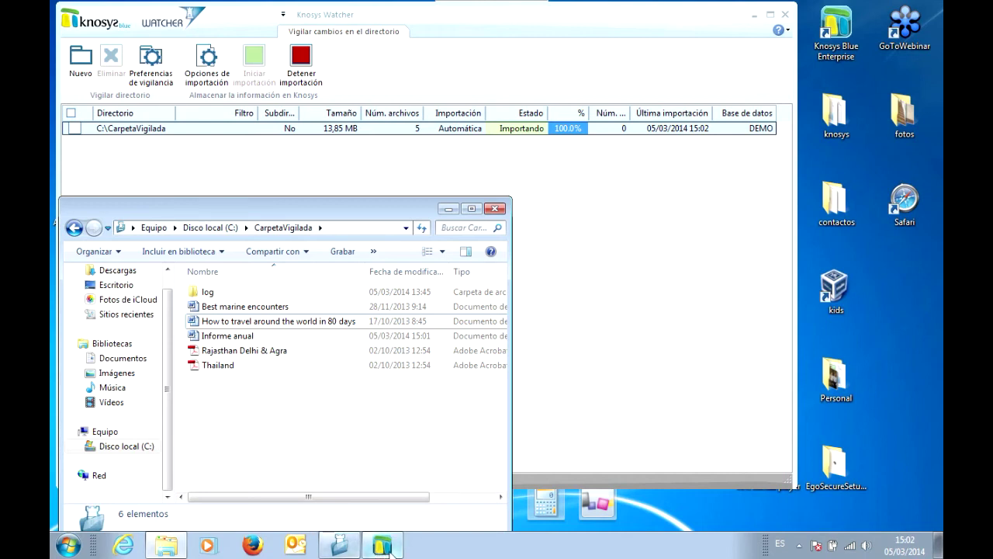
pyautogui.click(384, 546)
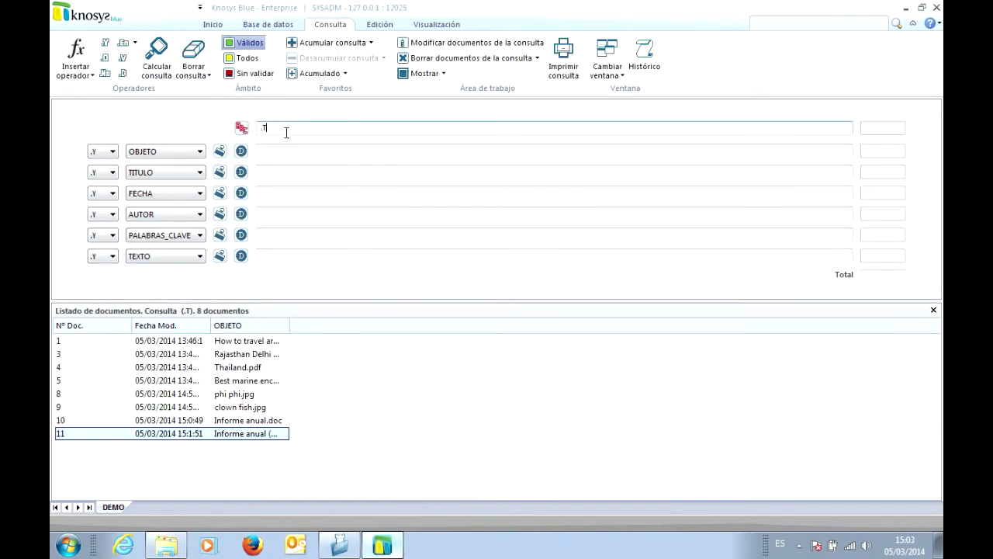
# Rerun the .T query and widen the OBJETO column to read the five document names.
pyautogui.press('Return')
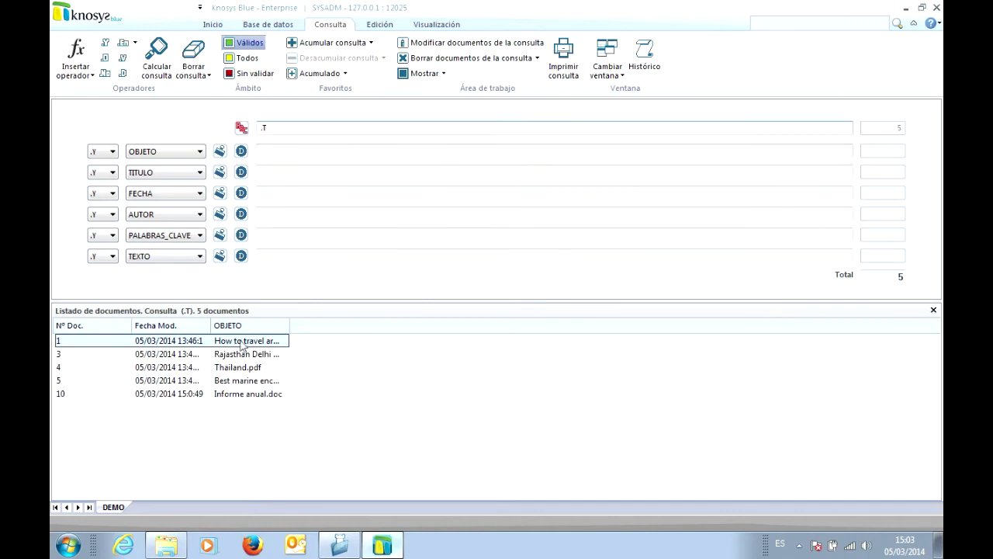
pyautogui.moveTo(288, 325); pyautogui.dragTo(399, 323)
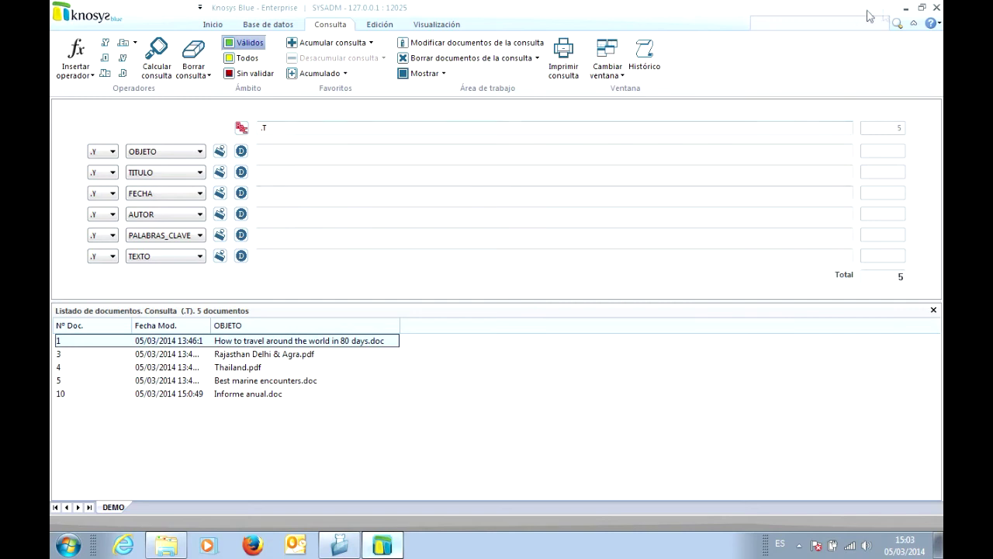
# Open Opciones de importación for the C:\CarpetaVigilada watch in Knosys Watcher.
pyautogui.click(905, 7)
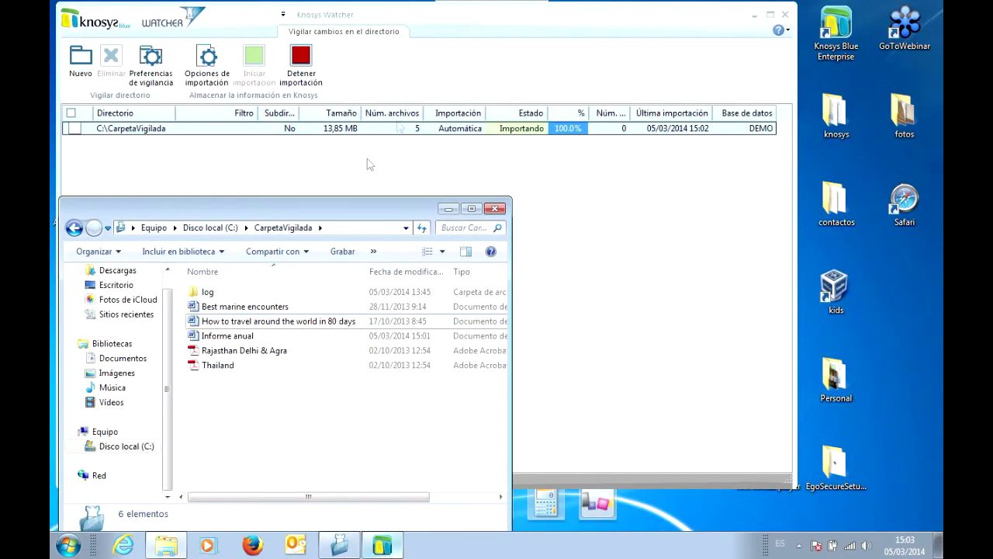
pyautogui.click(448, 209)
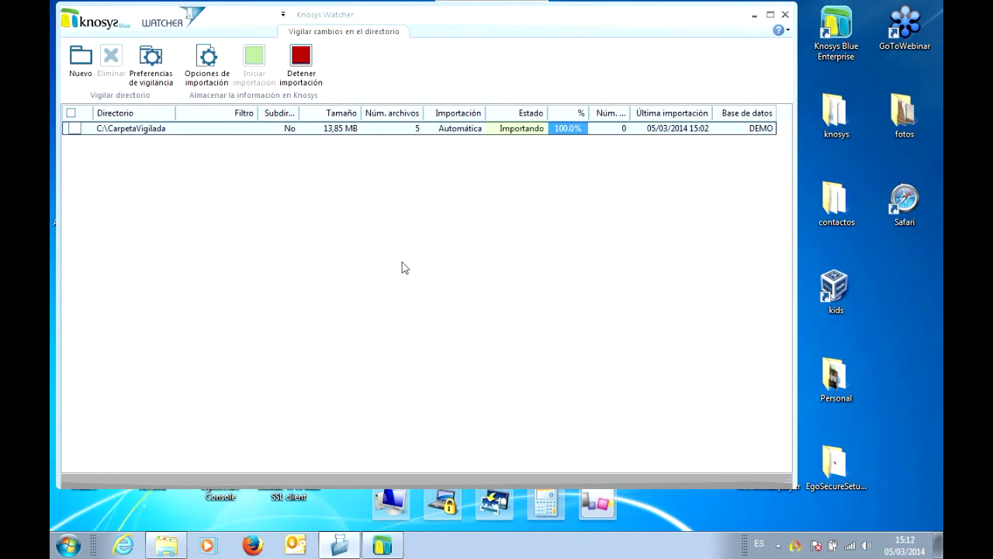
pyautogui.rightClick(461, 132)
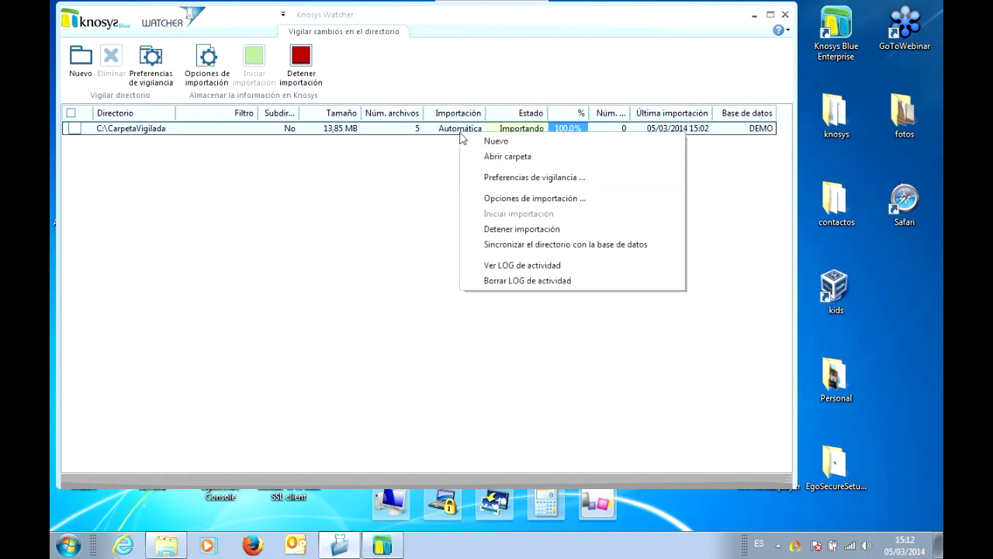
pyautogui.click(518, 199)
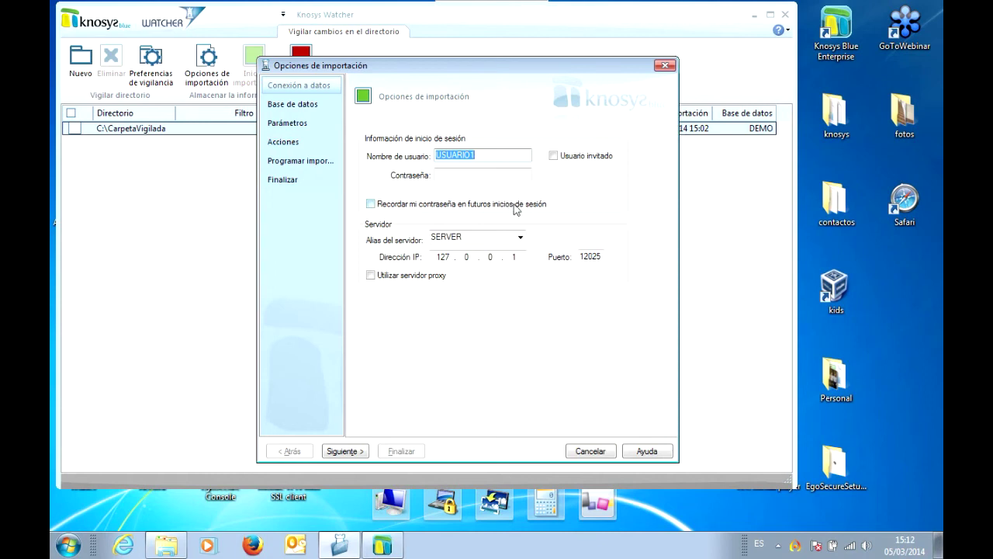
# Enter the account password, sign in, and advance to the Programar importación page.
pyautogui.click(466, 175)
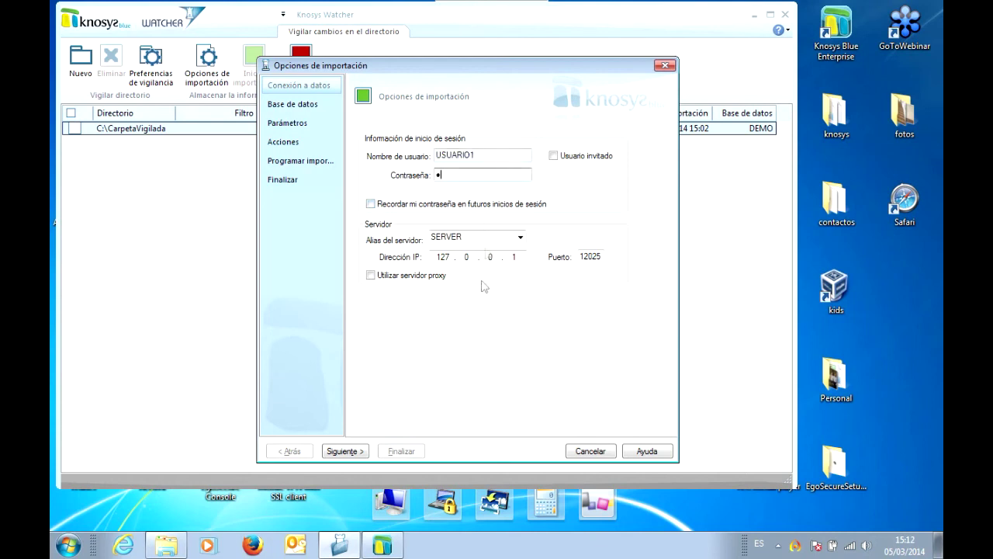
pyautogui.click(350, 451)
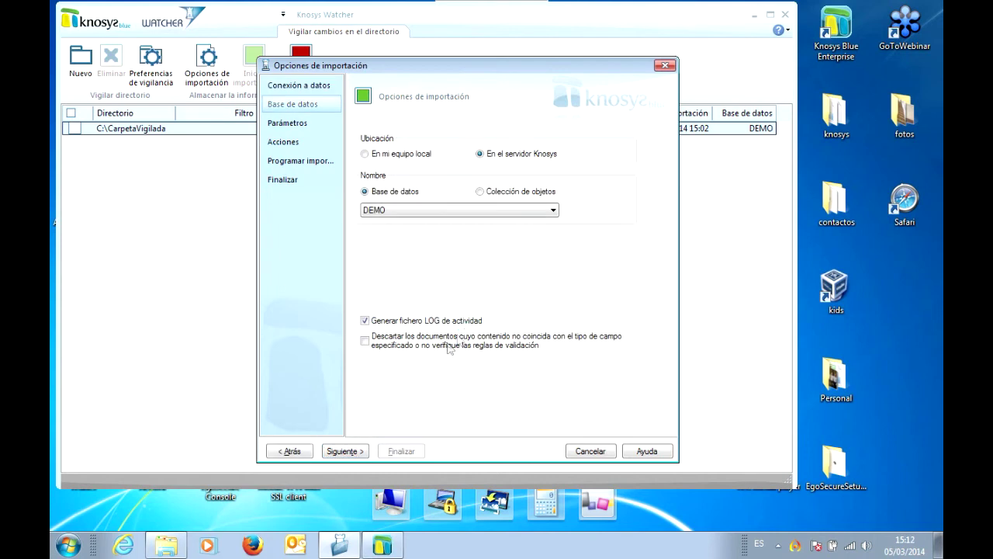
pyautogui.click(355, 451)
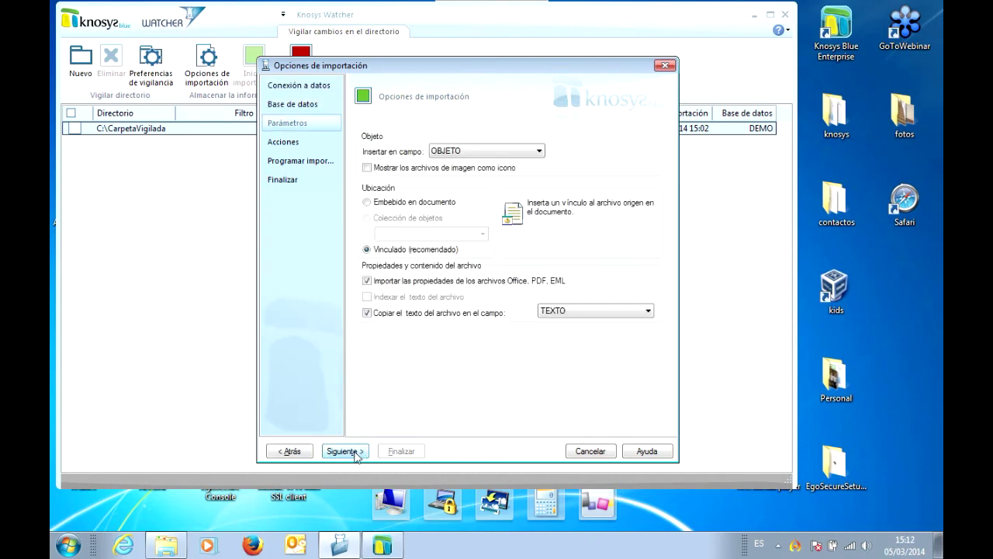
pyautogui.click(345, 451)
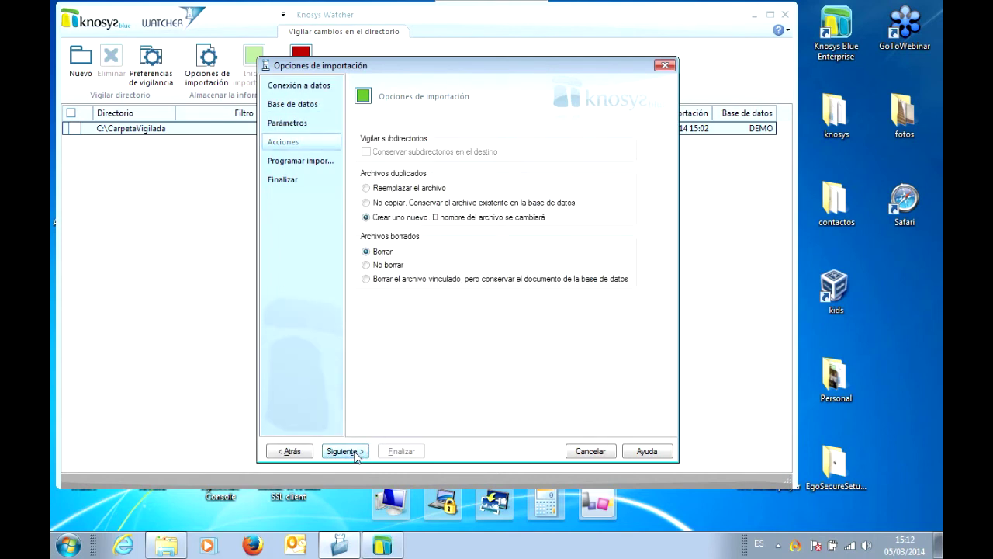
pyautogui.click(345, 450)
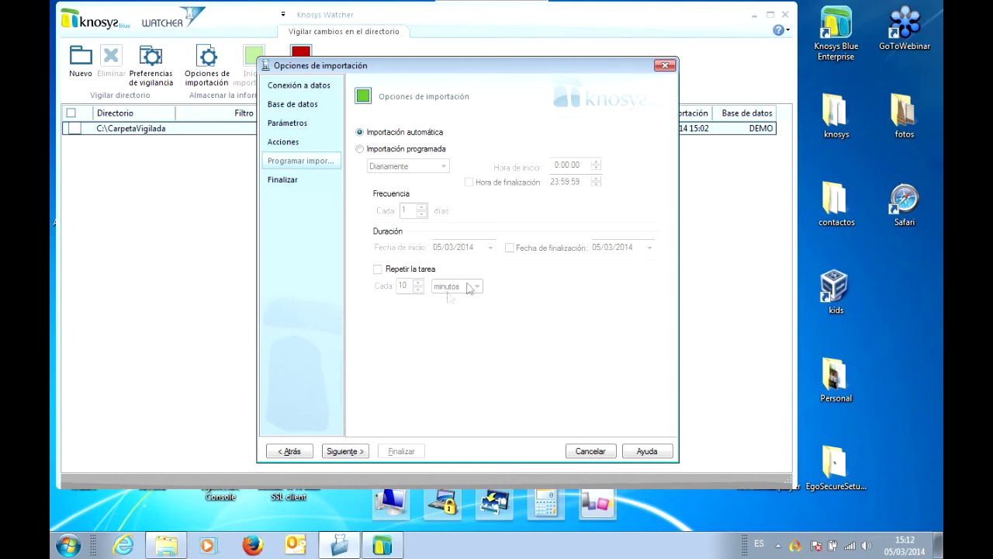
# Set Importación programada with Repetir la tarea at a lower Cada interval, and finish.
pyautogui.click(401, 150)
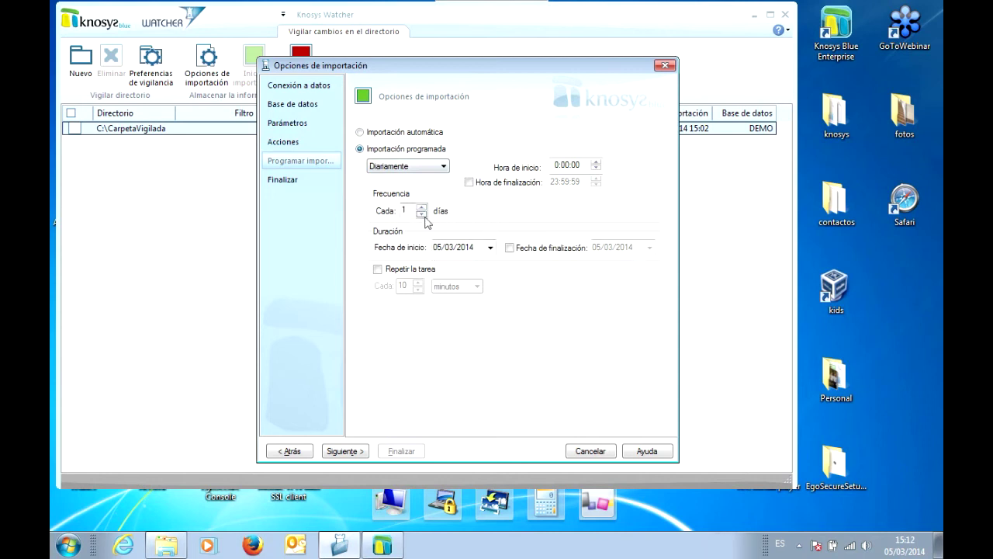
pyautogui.click(378, 270)
pyautogui.click(419, 290)
pyautogui.click(418, 290)
pyautogui.click(418, 289)
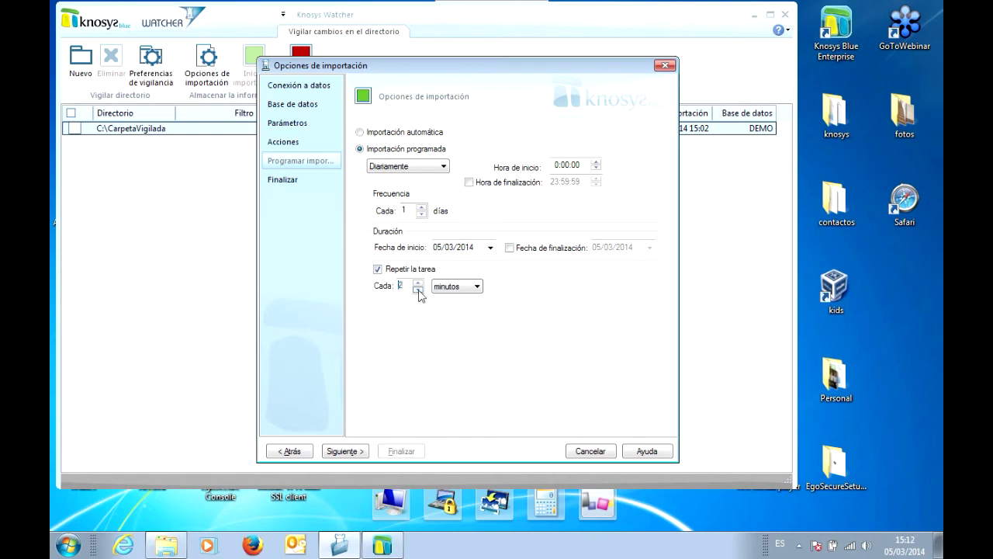
pyautogui.click(349, 451)
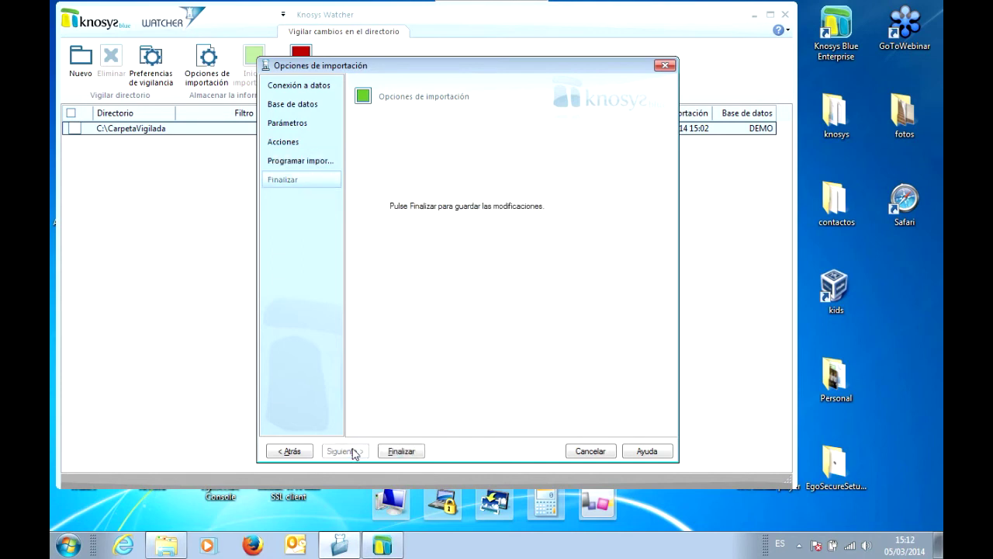
pyautogui.click(401, 451)
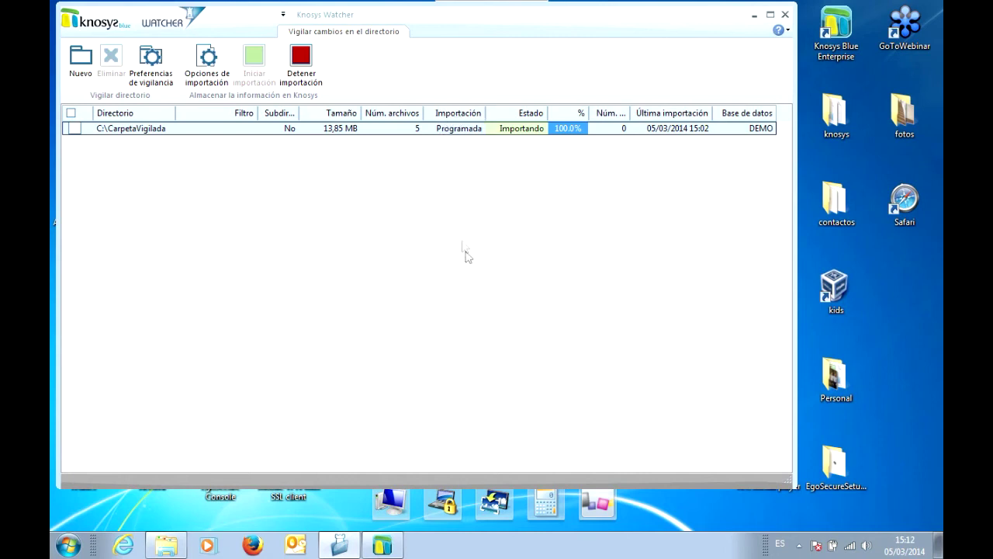
pyautogui.click(166, 545)
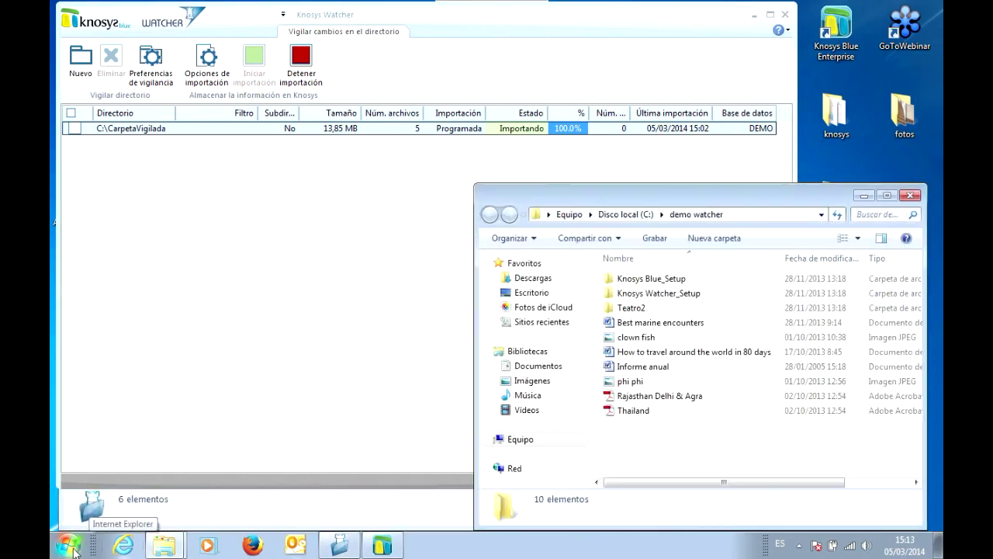
pyautogui.click(317, 500)
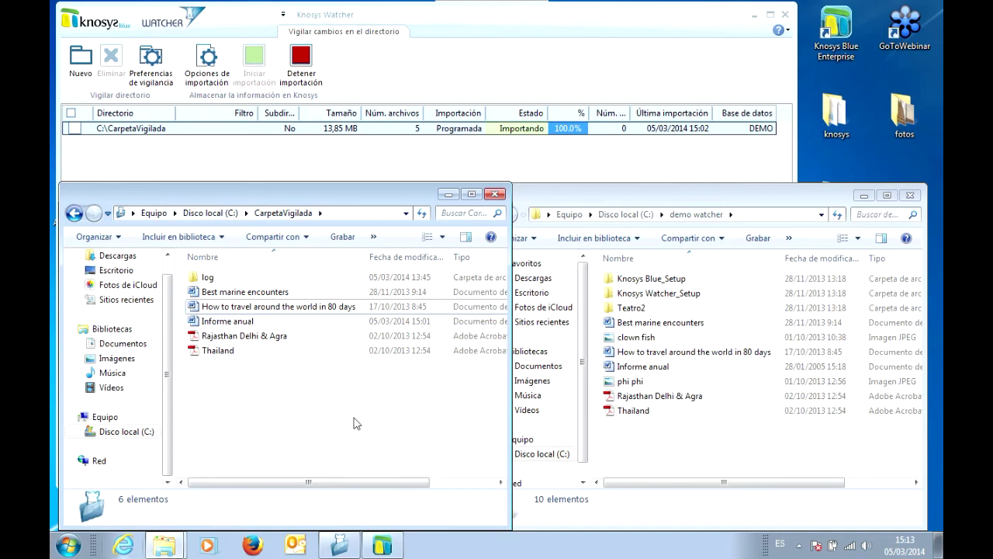
# Copy clown fish and phi phi from demo watcher into CarpetaVigilada, then check Watcher's count.
pyautogui.click(646, 337)
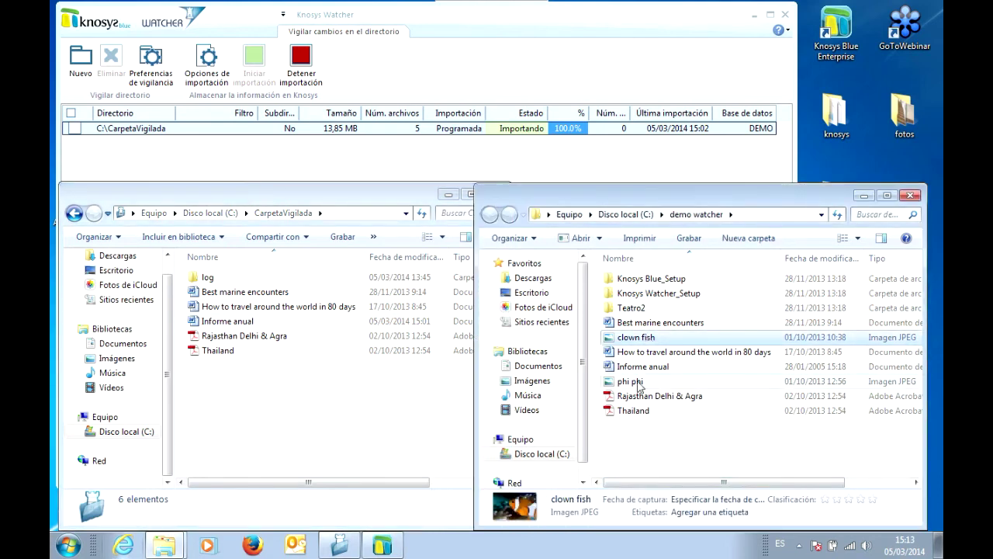
pyautogui.keyDown('ctrl'); pyautogui.click(638, 381); pyautogui.keyUp('ctrl')
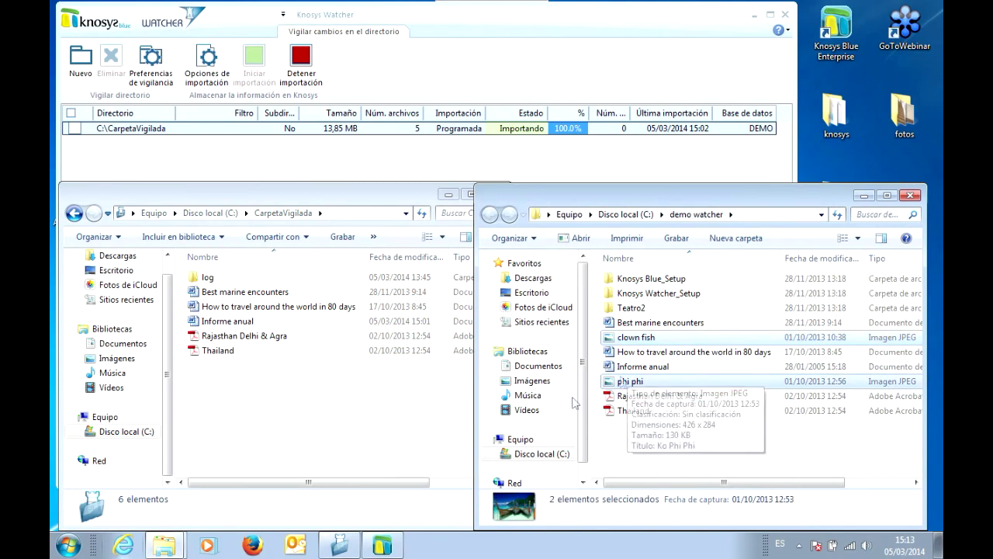
pyautogui.click(347, 435)
pyautogui.hotkey('ctrl', 'v')
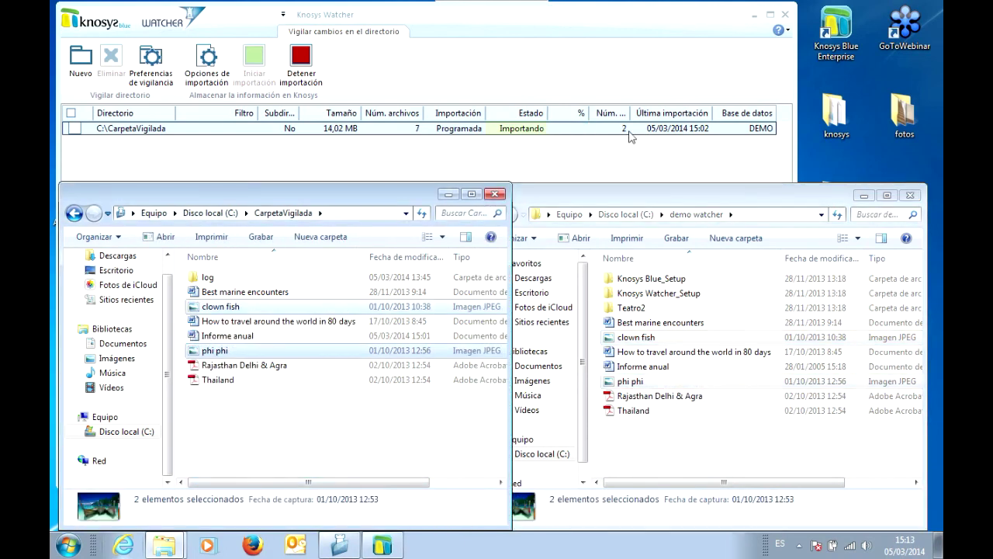
pyautogui.click(599, 97)
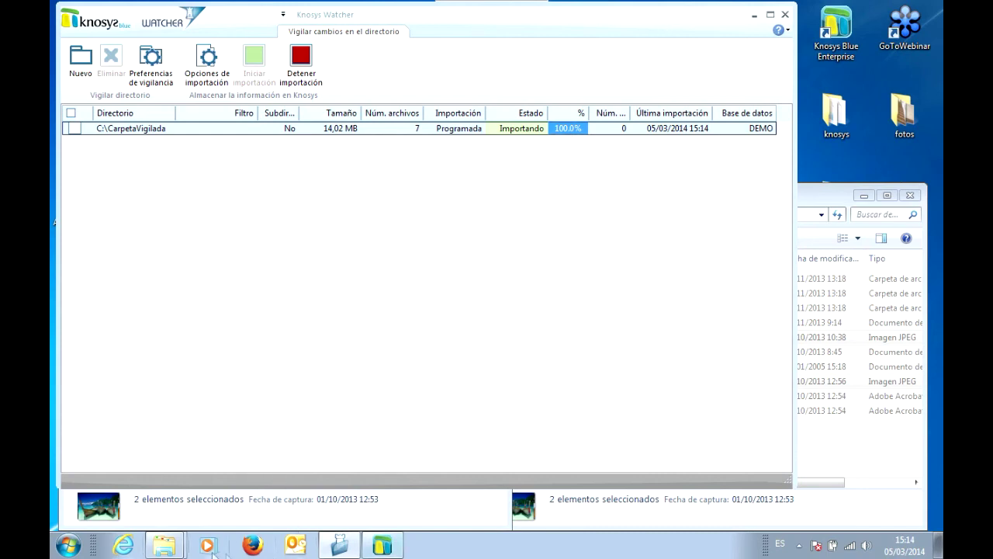
pyautogui.click(157, 490)
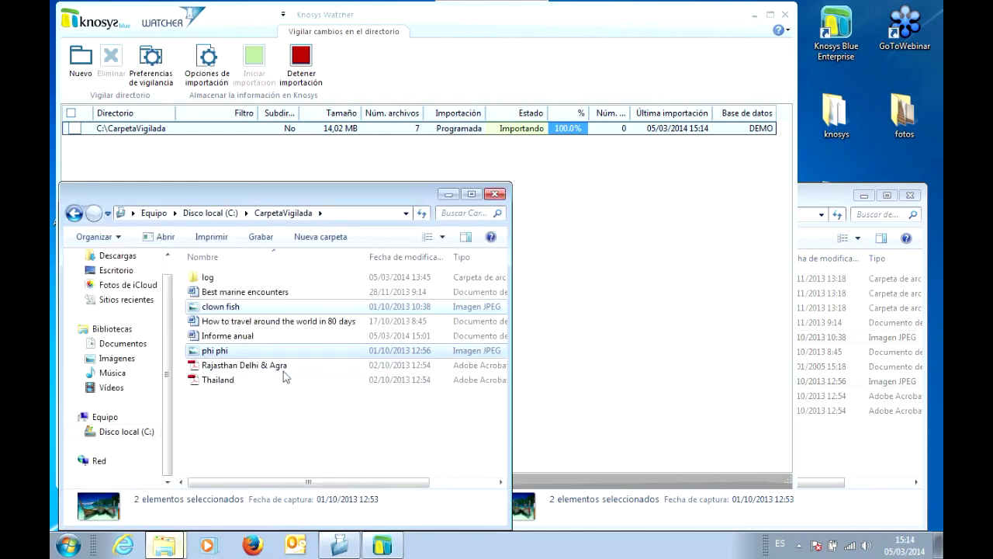
# Delete all seven files from CarpetaVigilada, confirming the move to the Recycle Bin.
pyautogui.moveTo(267, 421); pyautogui.dragTo(195, 295)
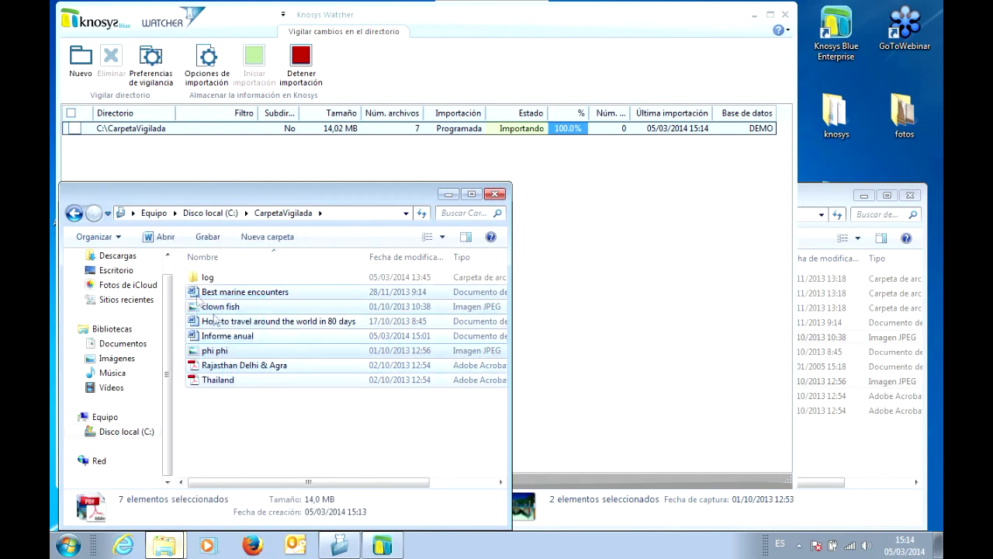
pyautogui.press('Delete')
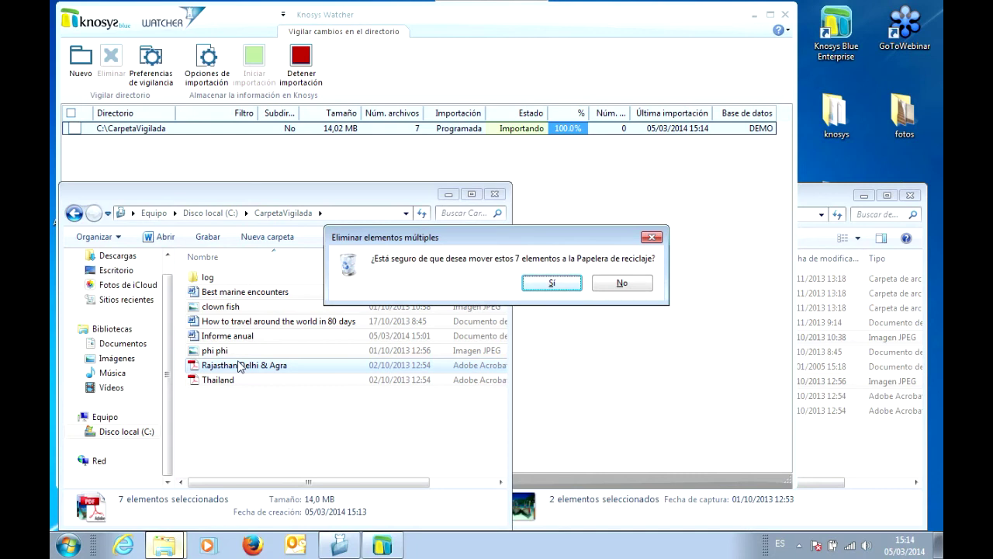
pyautogui.press('Return')
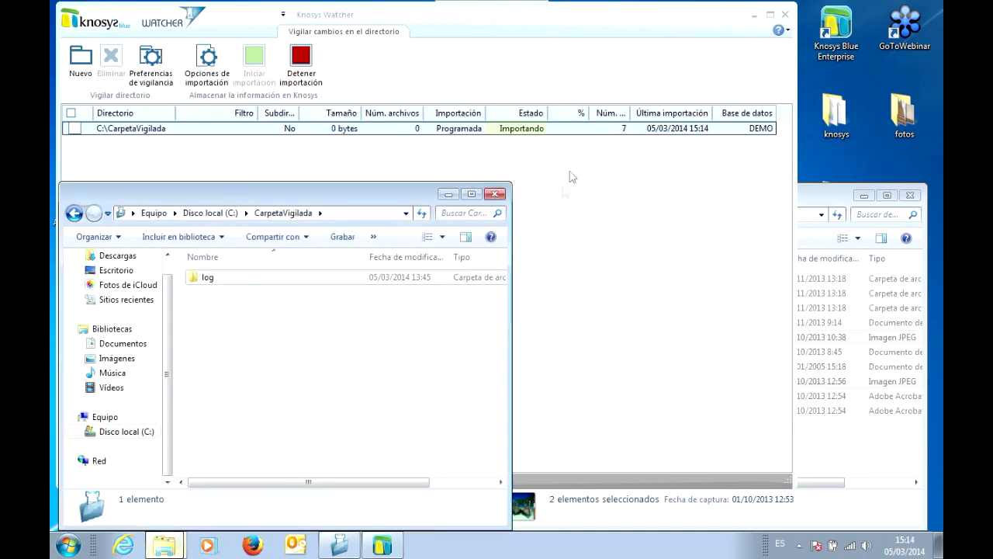
pyautogui.click(448, 194)
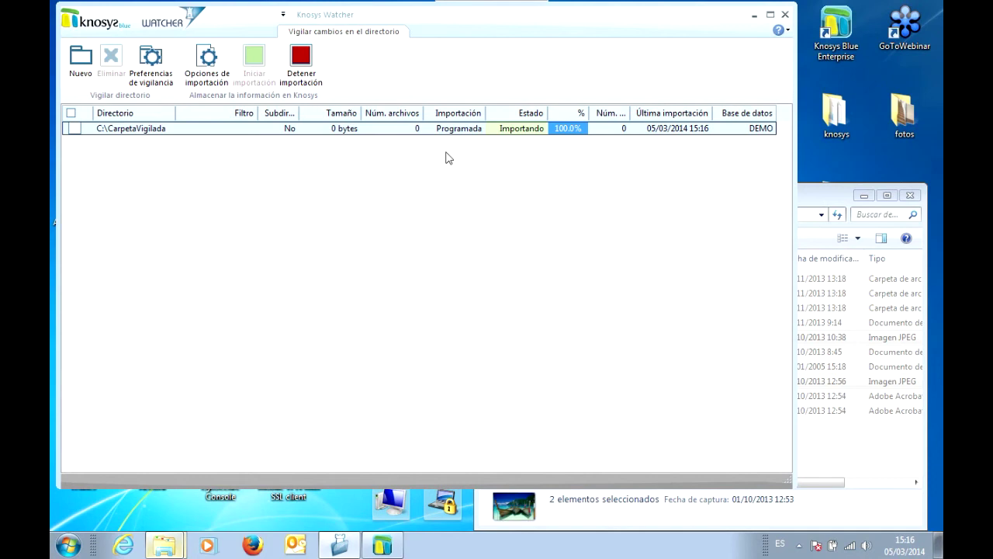
# Switch to Knosys Blue Enterprise to check the DEMO database for imported documents.
pyautogui.moveTo(317, 545)
pyautogui.moveTo(383, 548)
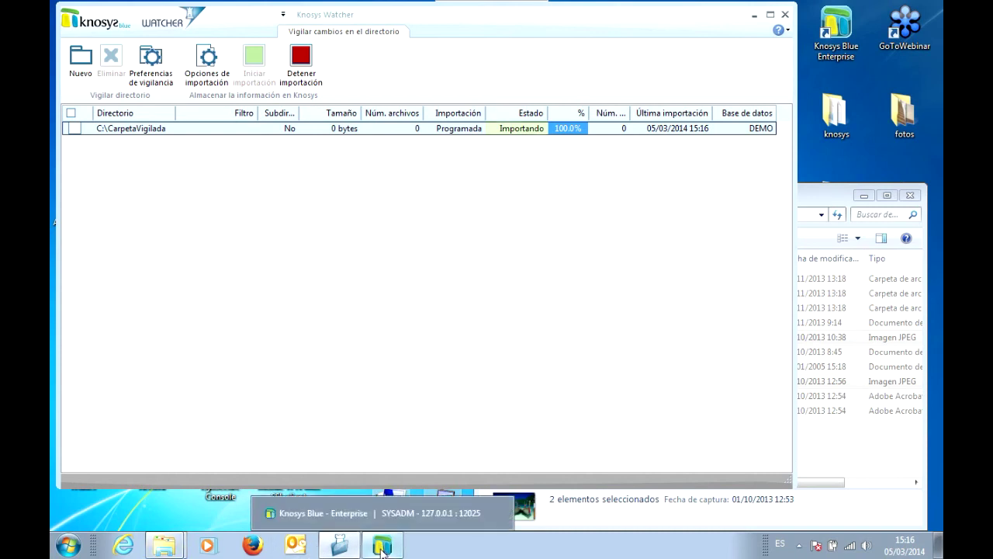
pyautogui.click(383, 548)
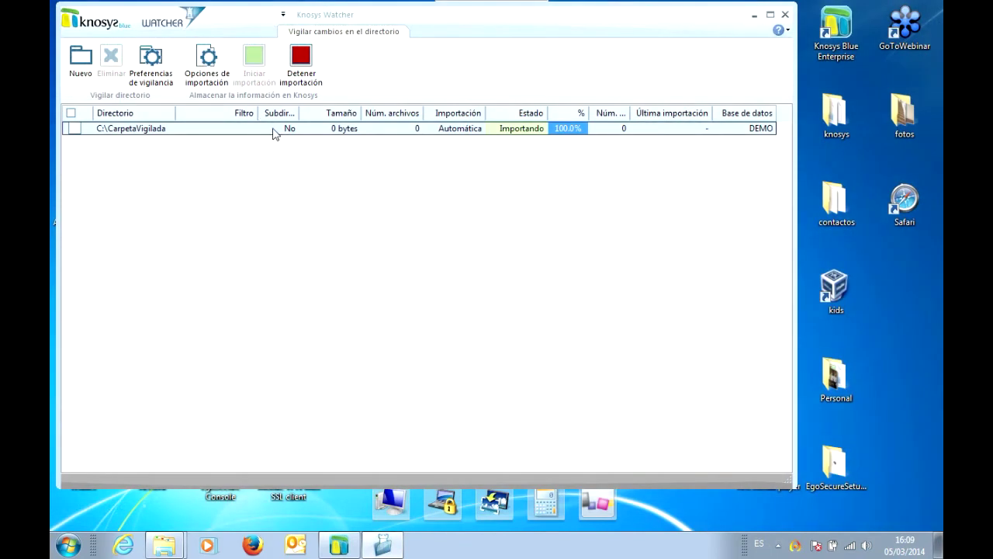
# Give the C:\CarpetaVigilada watch an include filter mask of *.doc and save its preferences.
pyautogui.click(156, 86)
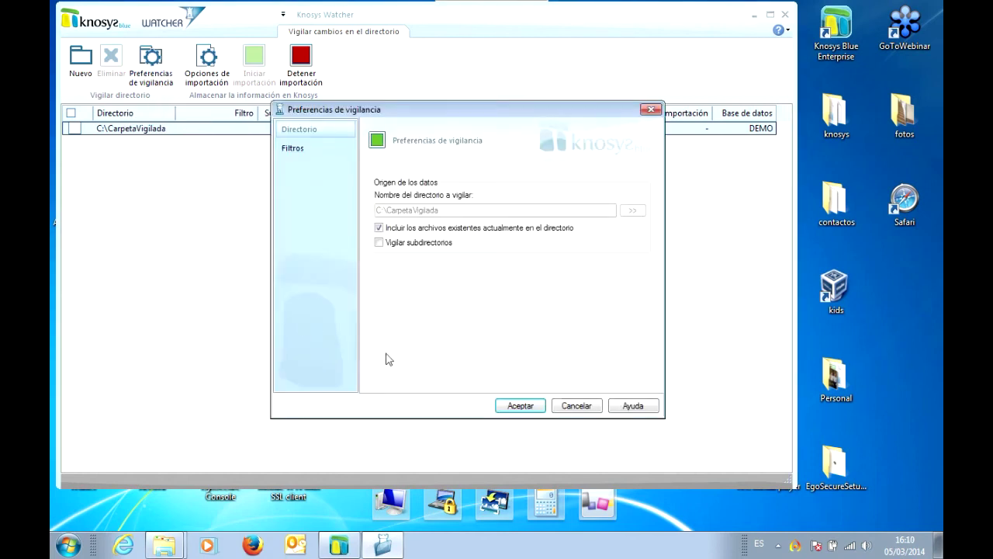
pyautogui.click(574, 407)
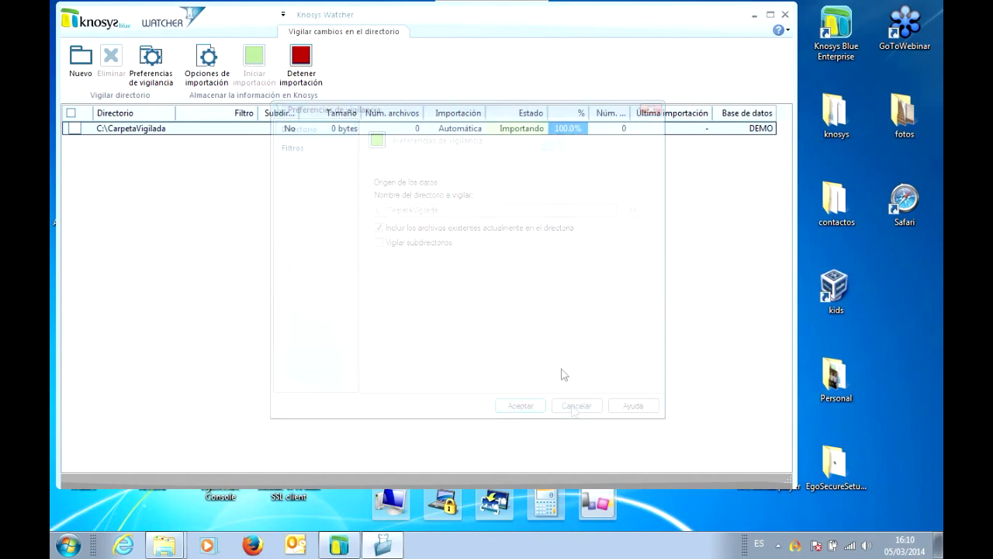
pyautogui.rightClick(295, 137)
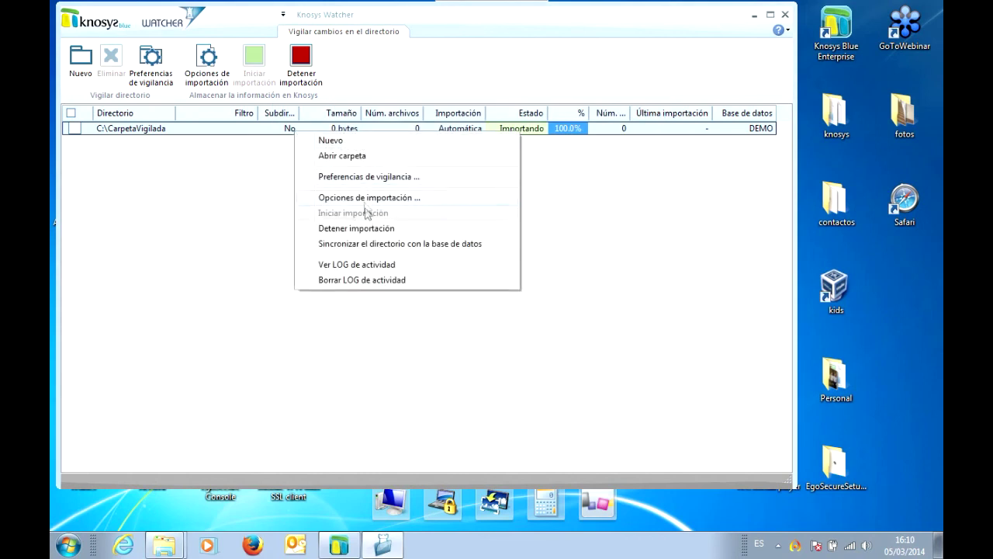
pyautogui.click(365, 177)
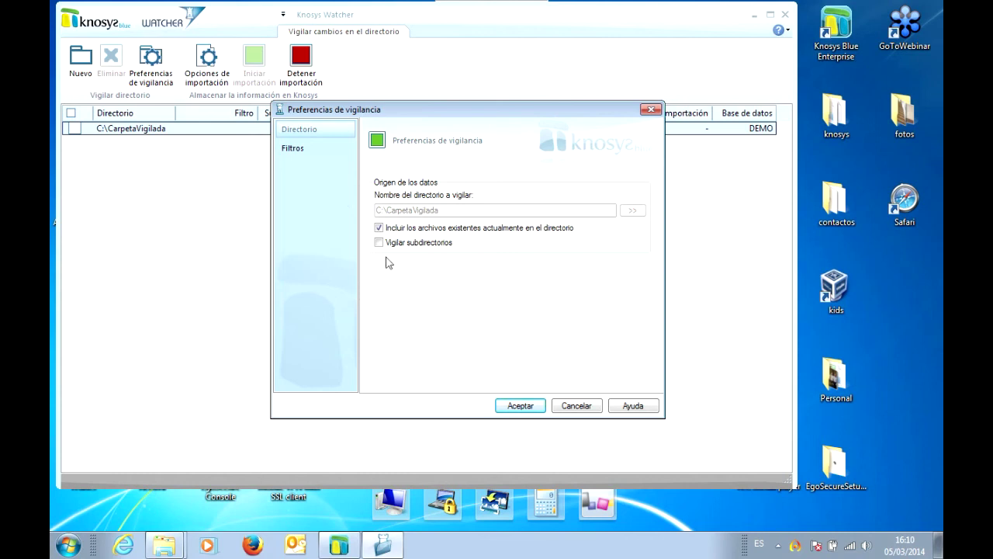
pyautogui.click(300, 153)
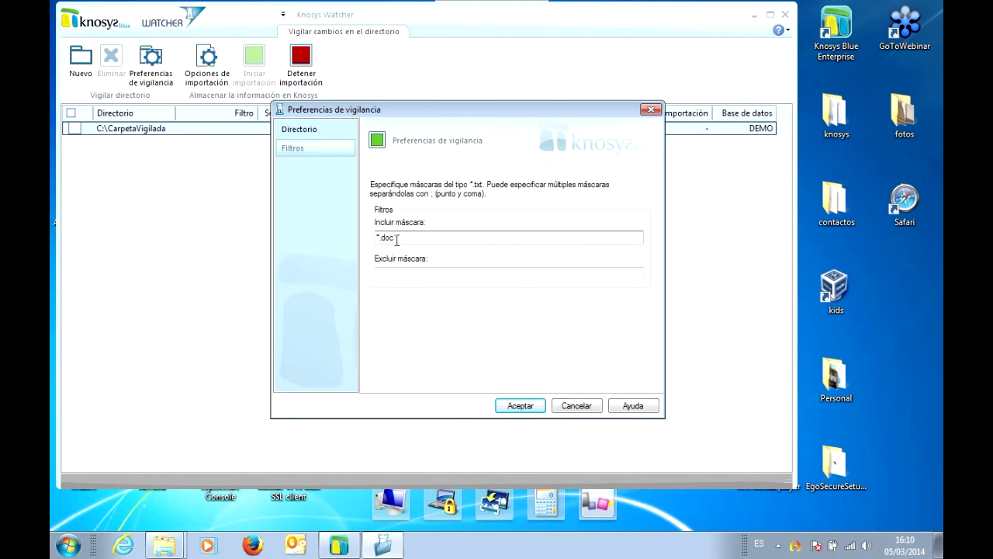
pyautogui.click(519, 406)
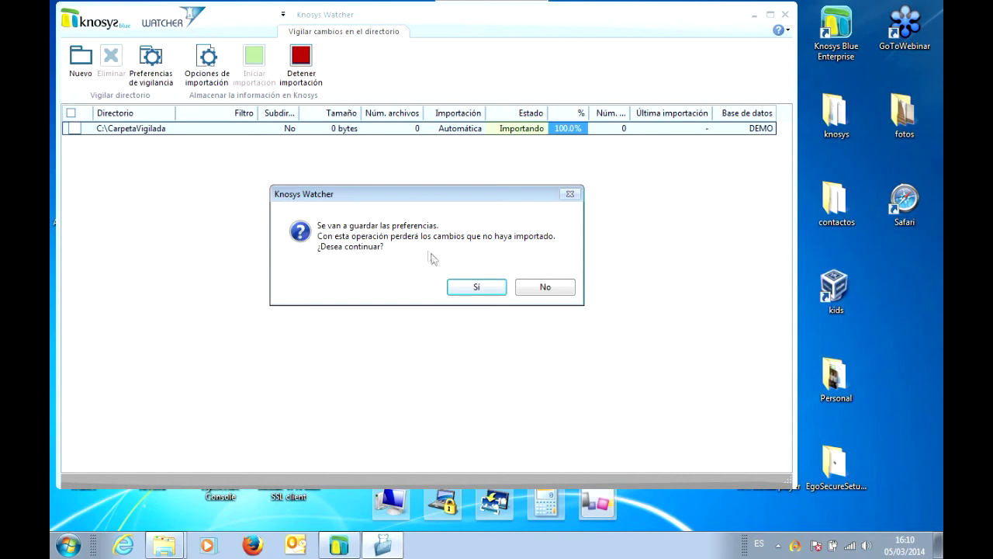
pyautogui.click(475, 287)
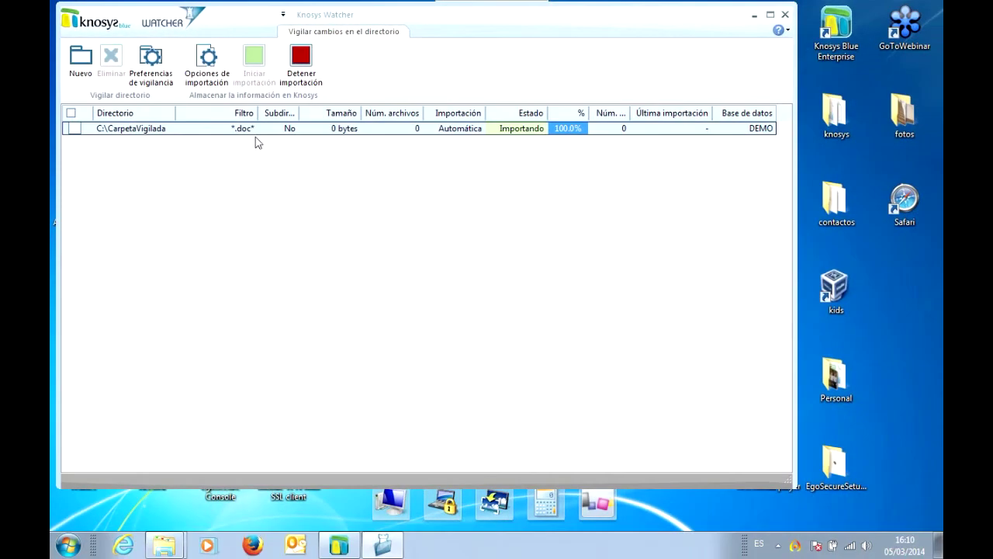
# Bring up both the CarpetaVigilada and demo watcher Explorer windows.
pyautogui.click(164, 545)
pyautogui.click(163, 490)
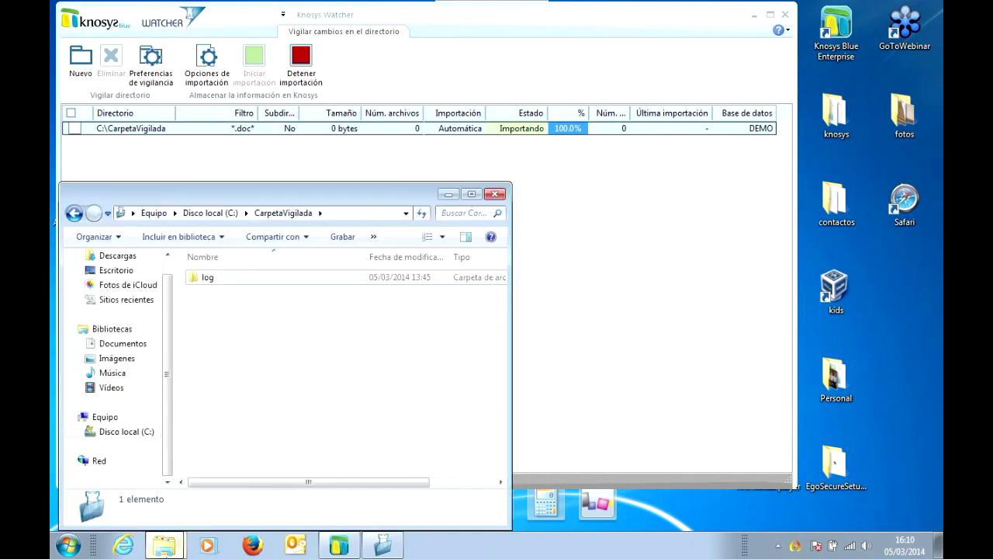
pyautogui.click(168, 543)
pyautogui.click(171, 512)
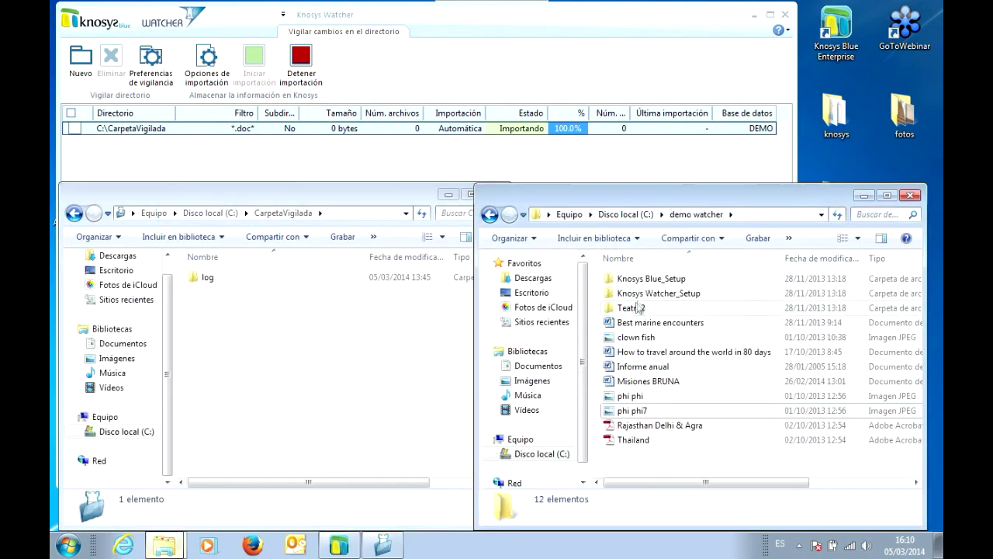
# In demo watcher, select phi phi7, phi phi, clown fish, Informe anual, Misiones BRUNA and Rajasthan Delhi & Agra.
pyautogui.click(645, 410)
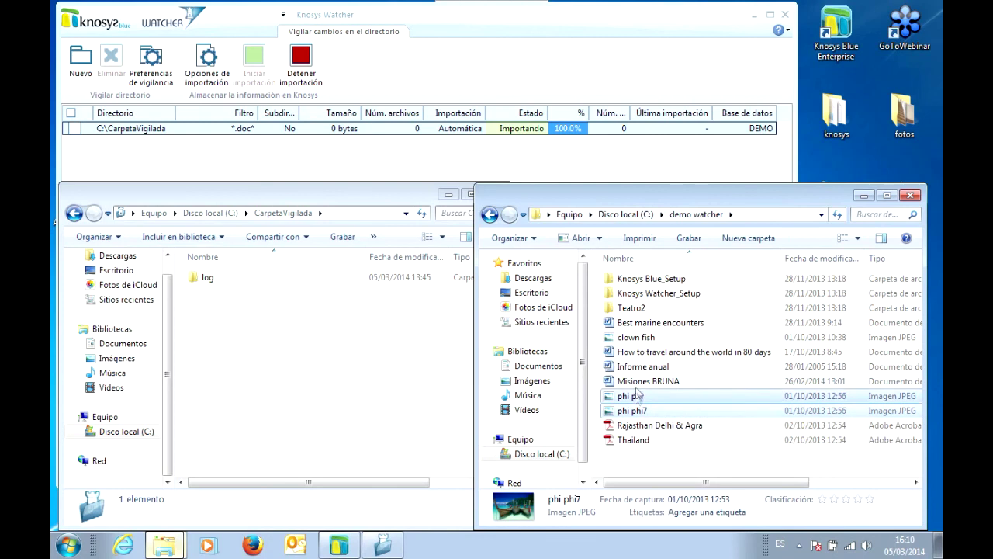
pyautogui.keyDown('ctrl'); pyautogui.click(638, 396); pyautogui.keyUp('ctrl')
pyautogui.keyDown('ctrl'); pyautogui.click(653, 338); pyautogui.keyUp('ctrl')
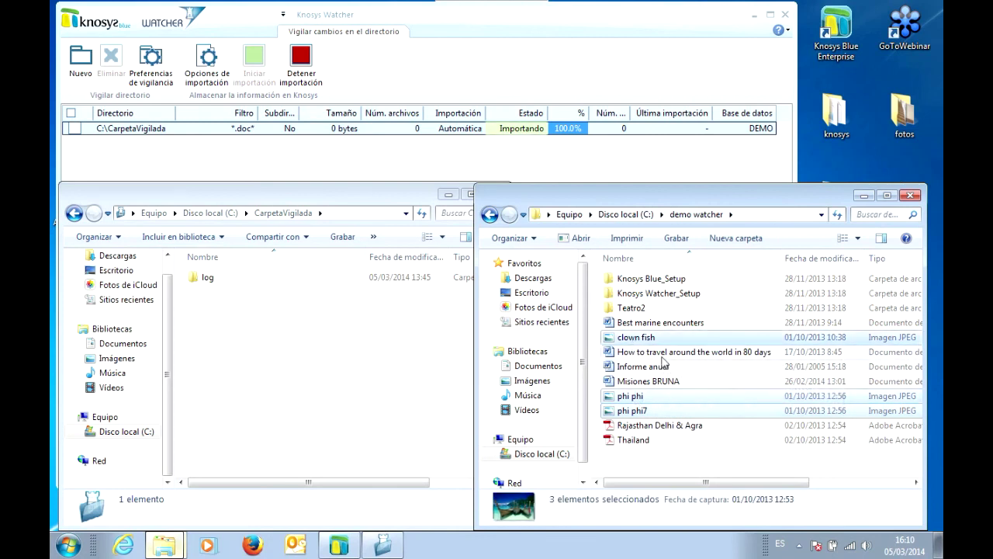
pyautogui.keyDown('ctrl'); pyautogui.click(646, 368); pyautogui.keyUp('ctrl')
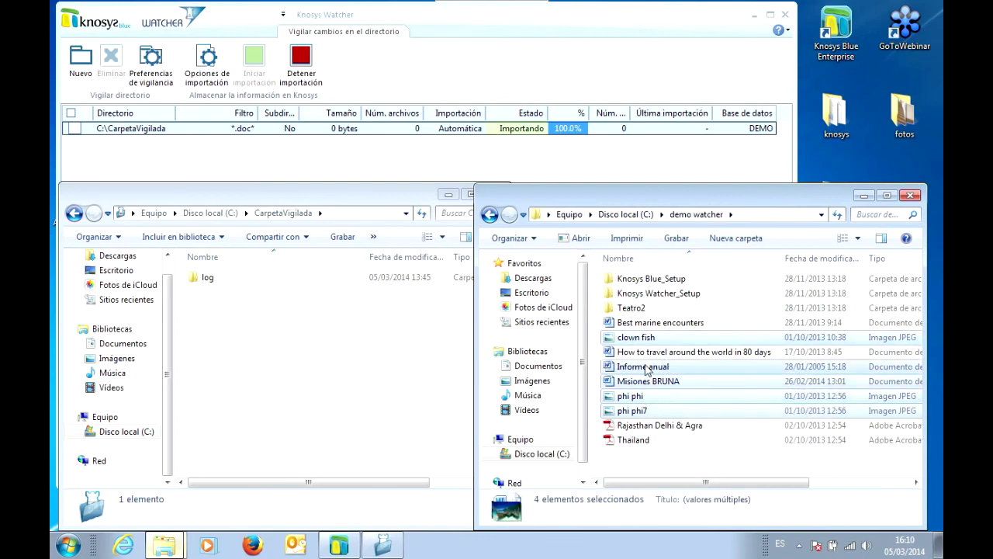
pyautogui.keyDown('ctrl'); pyautogui.click(649, 381); pyautogui.keyUp('ctrl')
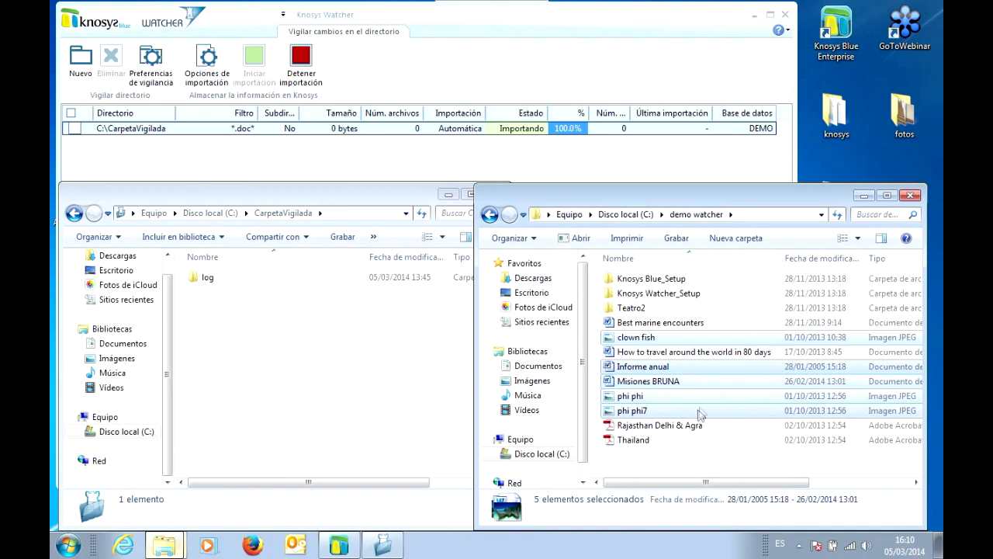
pyautogui.keyDown('ctrl'); pyautogui.click(644, 428); pyautogui.keyUp('ctrl')
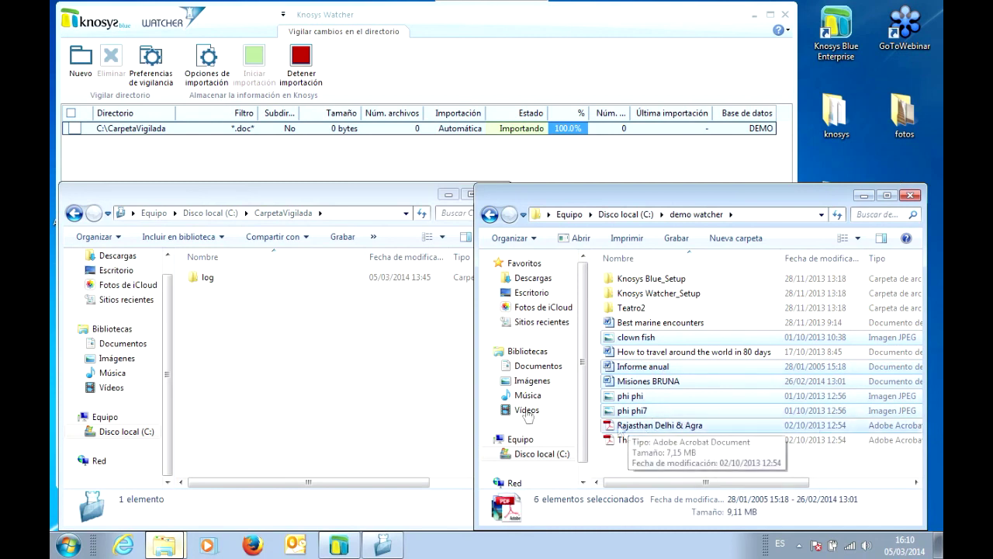
# Paste the six selected files into CarpetaVigilada, then switch to Knosys Blue Enterprise.
pyautogui.click(381, 382)
pyautogui.hotkey('ctrl', 'v')
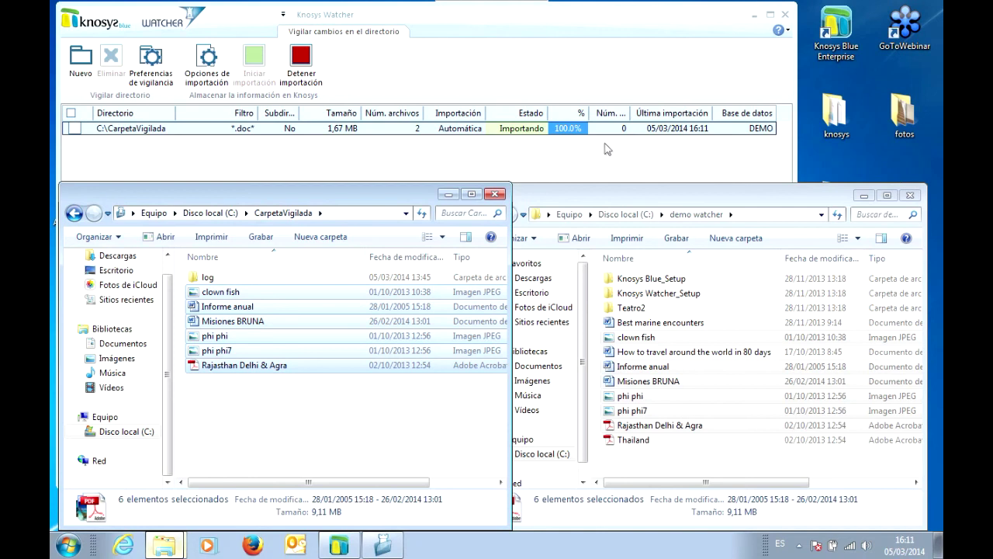
pyautogui.click(347, 550)
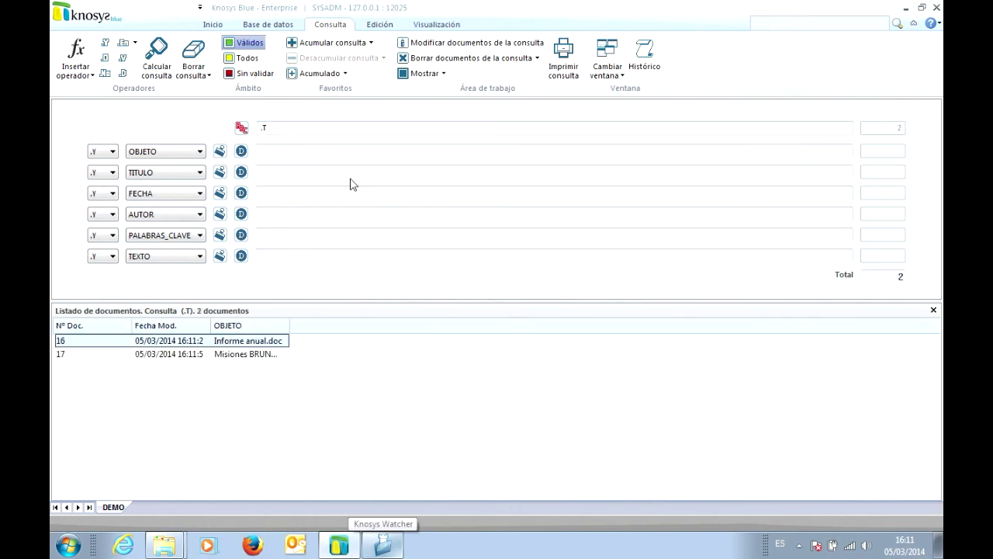
# Widen the OBJETO column to show Informe anual.doc and Misiones BRUNA.docx in full, then minimize Knosys Blue.
pyautogui.moveTo(290, 324); pyautogui.dragTo(382, 325)
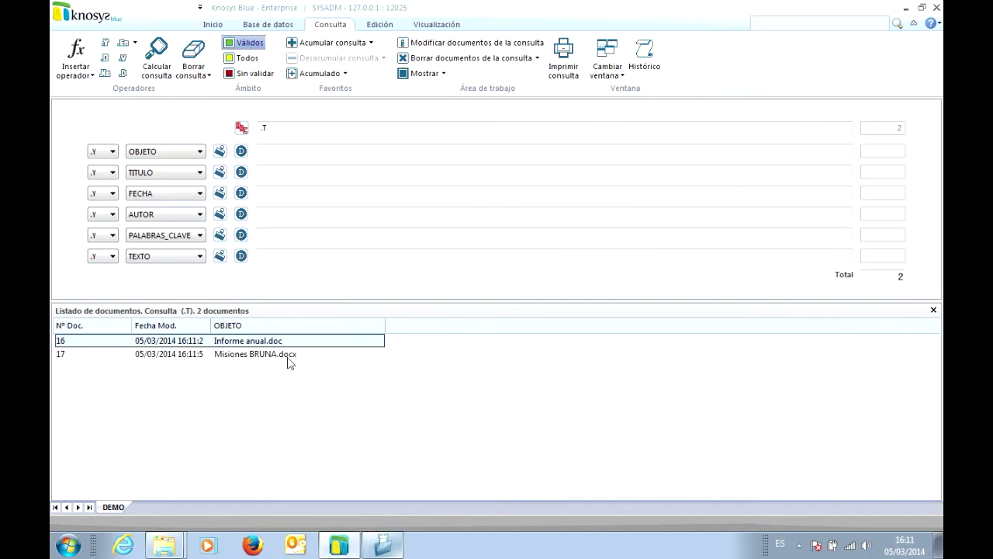
pyautogui.click(906, 8)
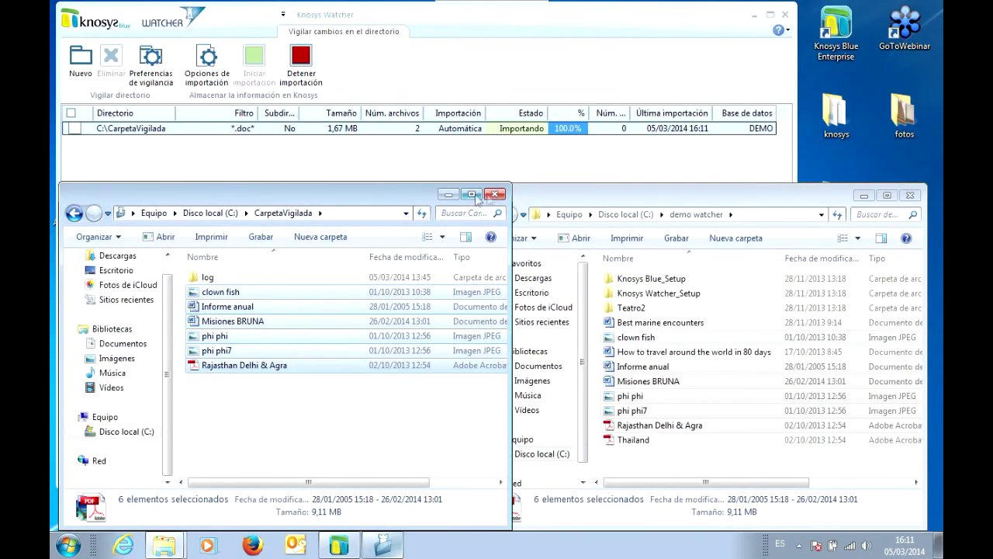
# Minimize both Explorer windows and stop importing C:\CarpetaVigilada so its status reads Detenido.
pyautogui.click(449, 194)
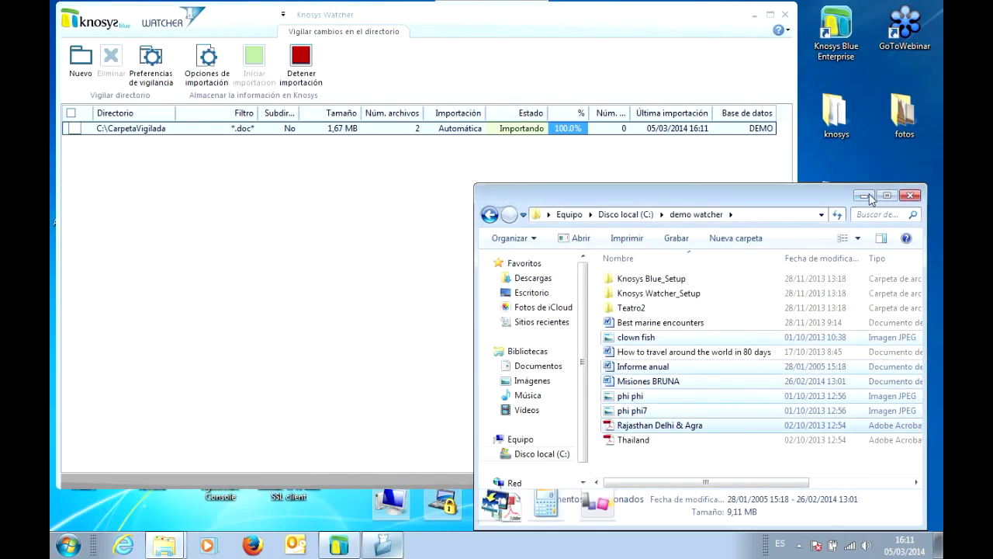
pyautogui.click(866, 195)
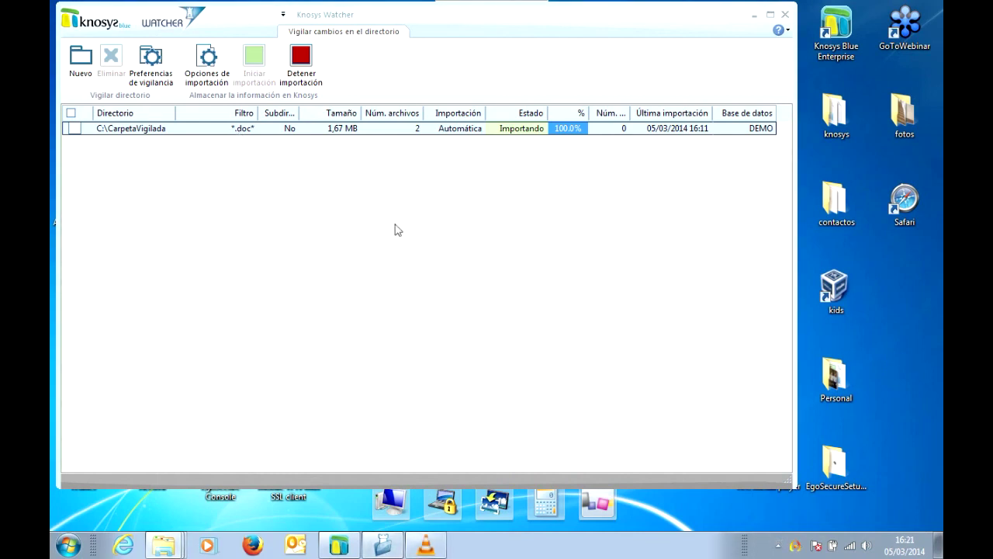
pyautogui.click(309, 80)
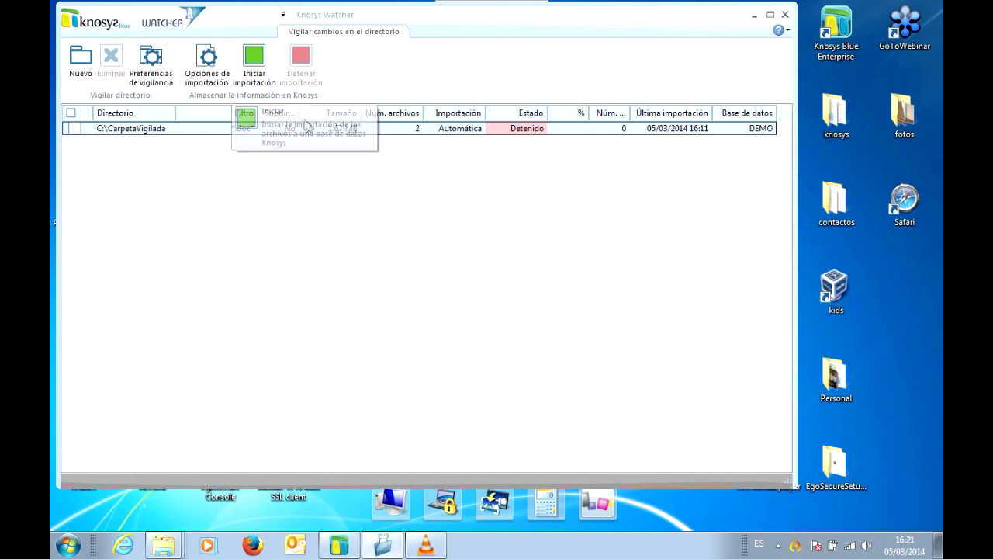
# Open the Knosys Watcher help via Ver la Ayuda and maximize its window.
pyautogui.click(784, 31)
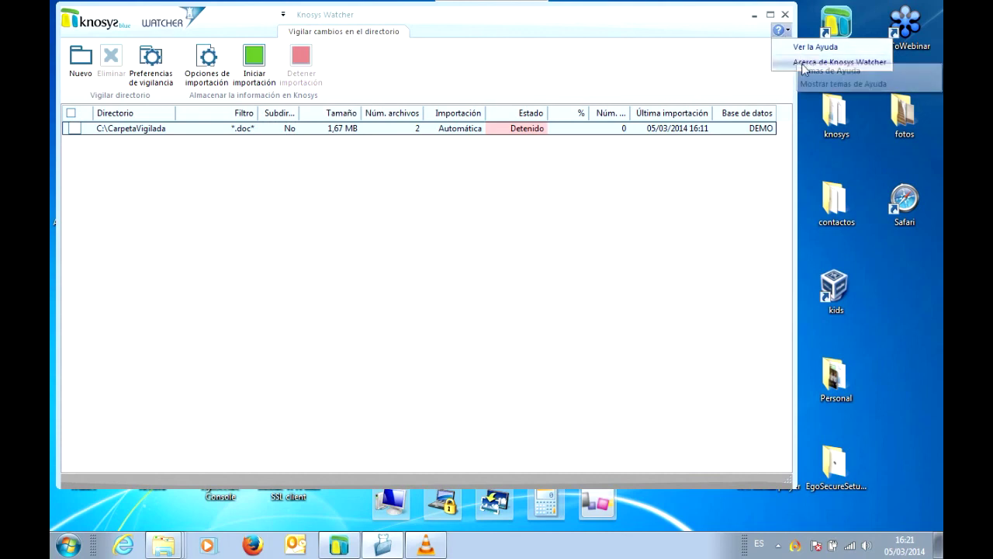
pyautogui.click(806, 50)
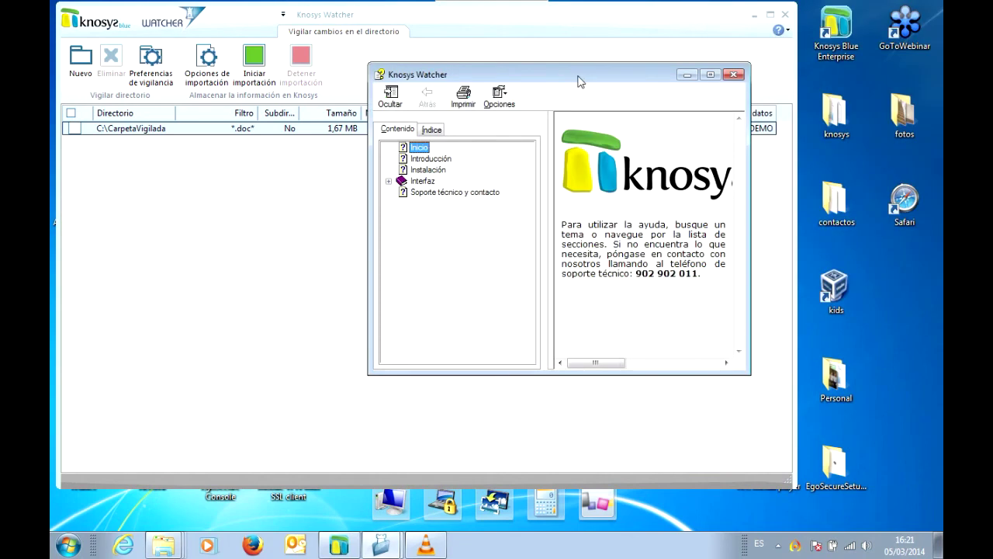
pyautogui.doubleClick(578, 76)
# Expand the Interfaz, Preferencias de monitorización, Opciones de seguimiento and Nueva tarea topics, then view Soporte técnico y contacto.
pyautogui.click(66, 114)
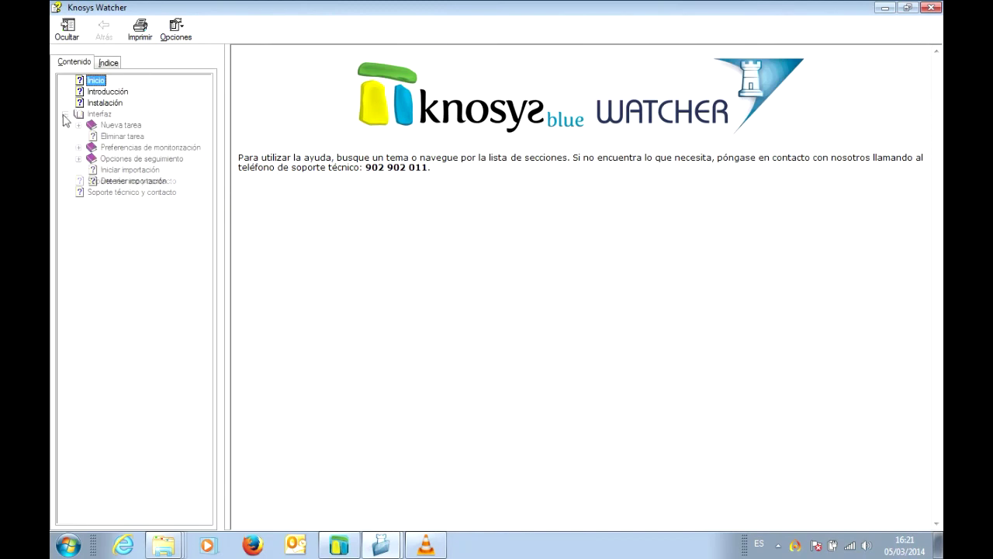
pyautogui.click(78, 147)
pyautogui.click(78, 181)
pyautogui.click(77, 125)
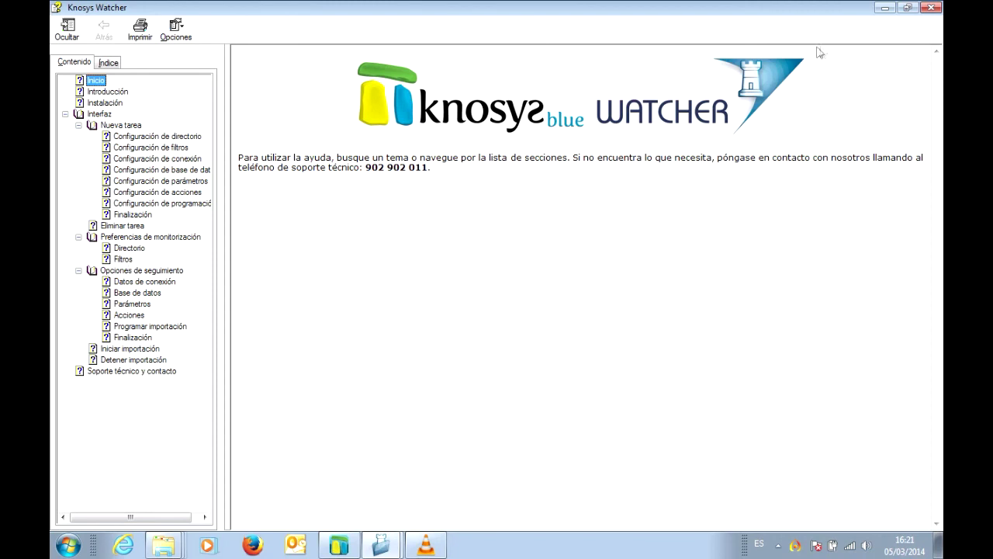
pyautogui.click(151, 371)
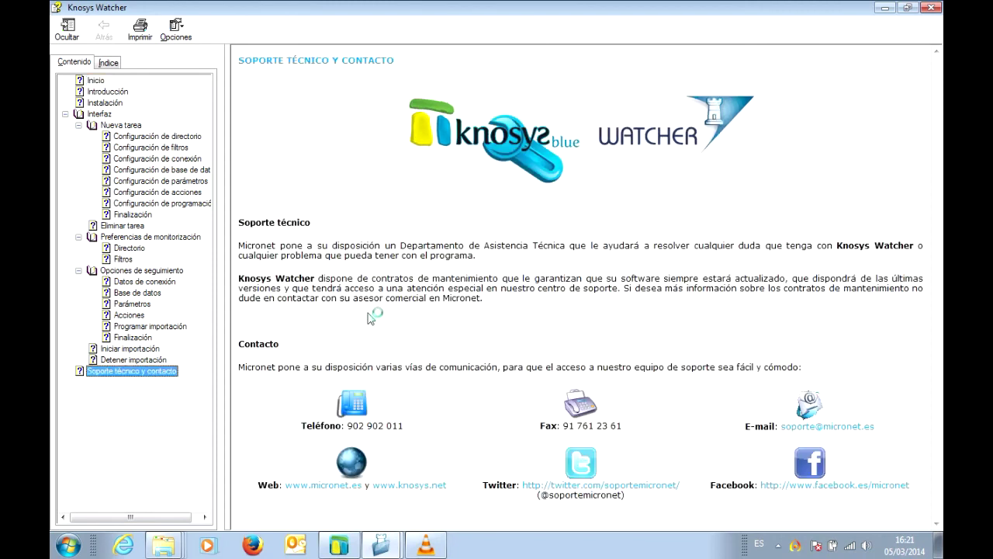